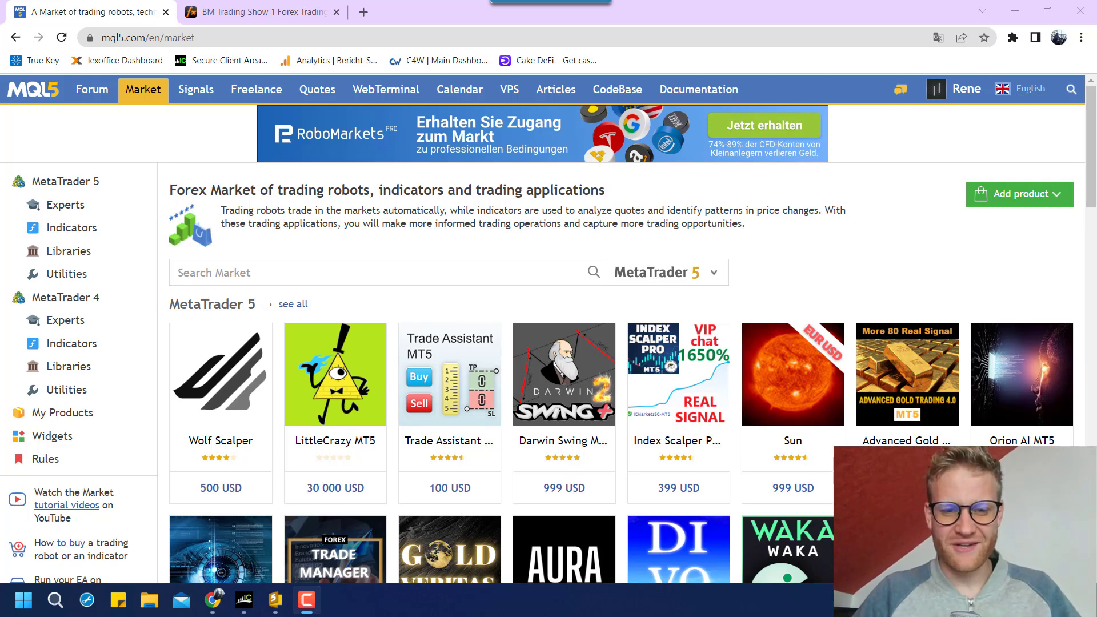
- Highlight passages and words of the Market description paragraph on the MQL5 Market front page
triple_click(470, 219)
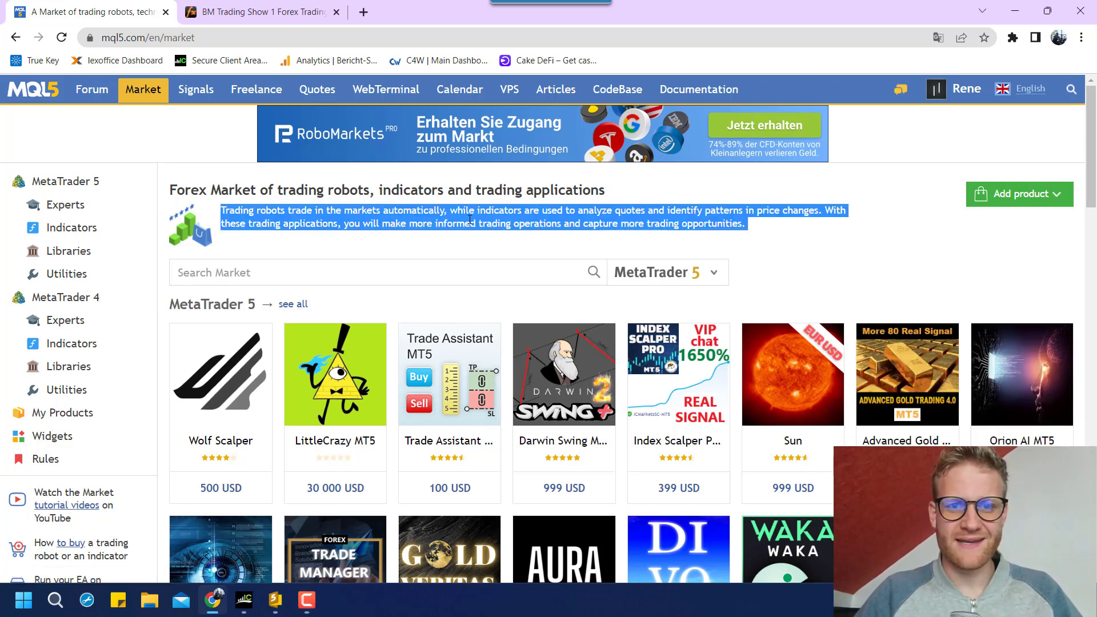
click(469, 219)
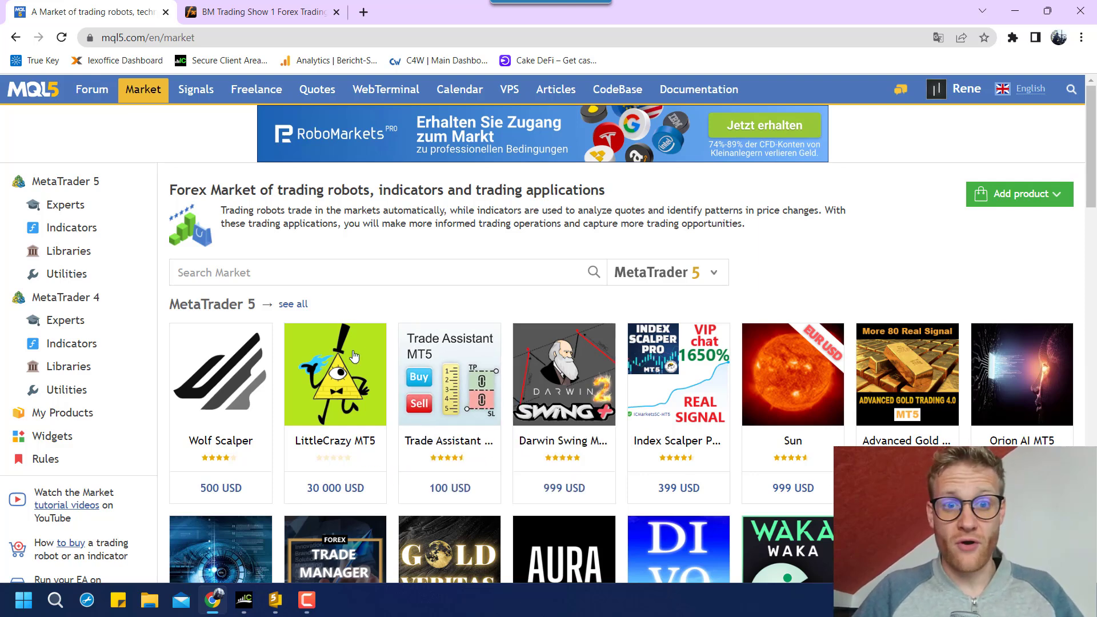
triple_click(346, 238)
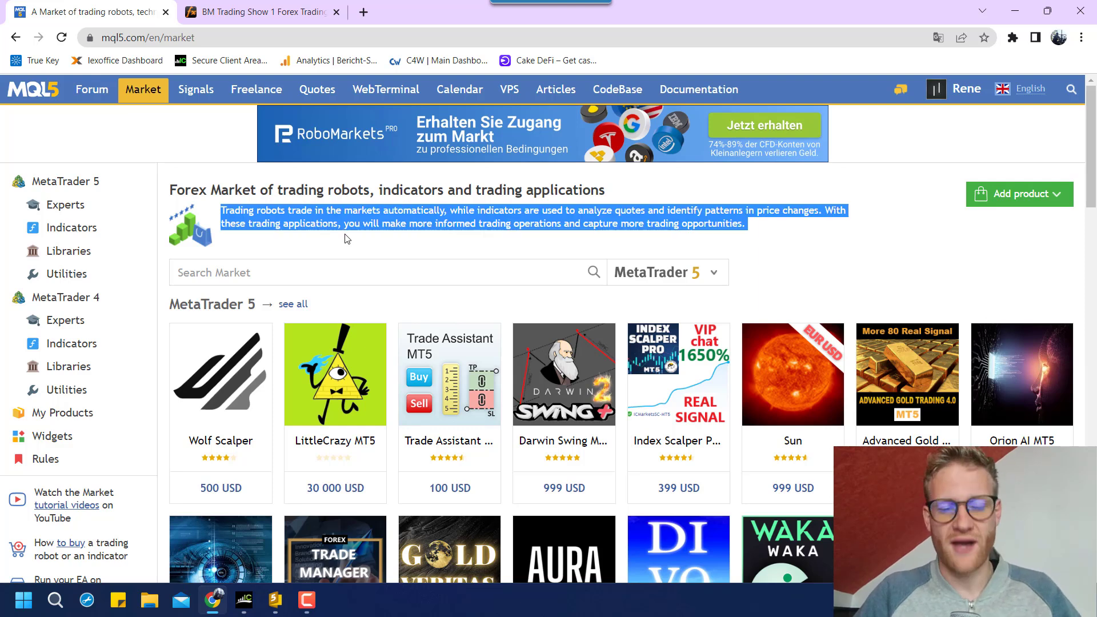
click(346, 238)
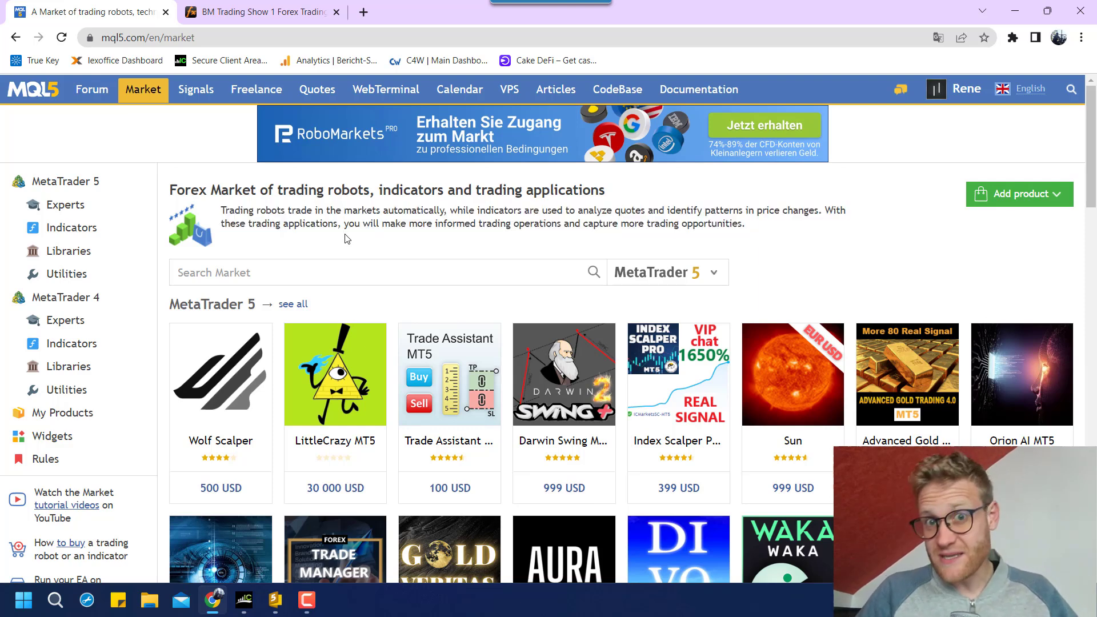
triple_click(346, 237)
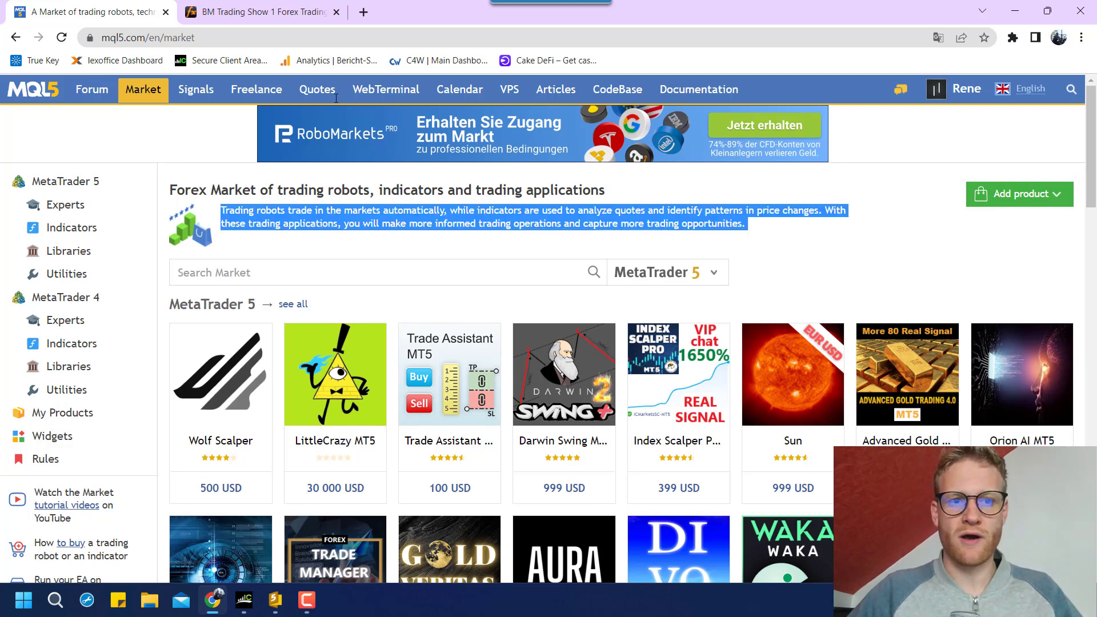
click(394, 196)
double_click(427, 212)
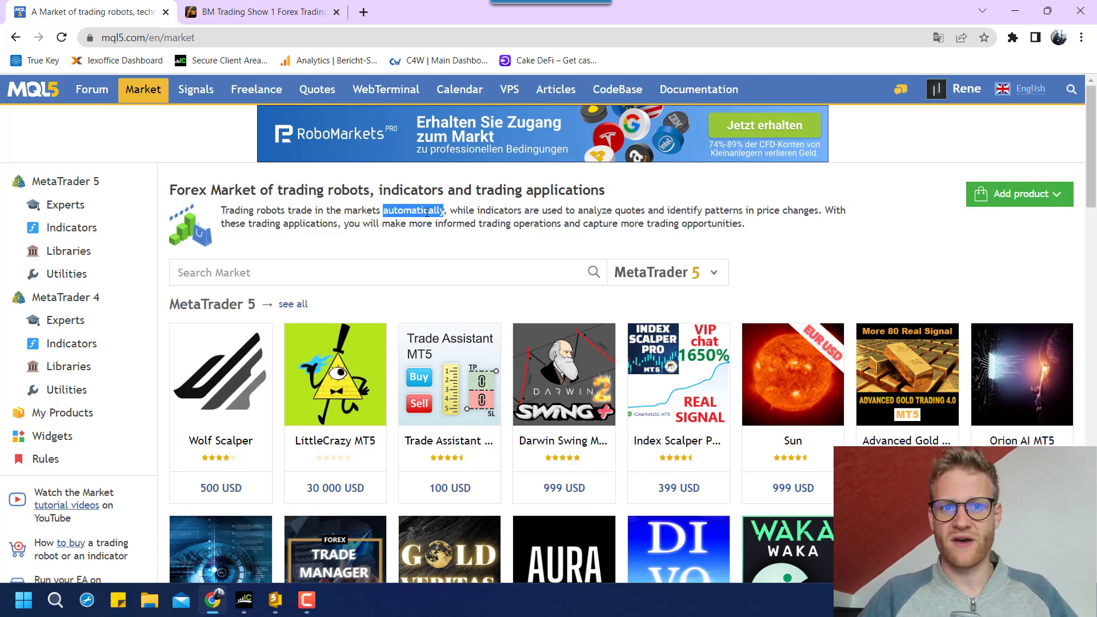
click(427, 213)
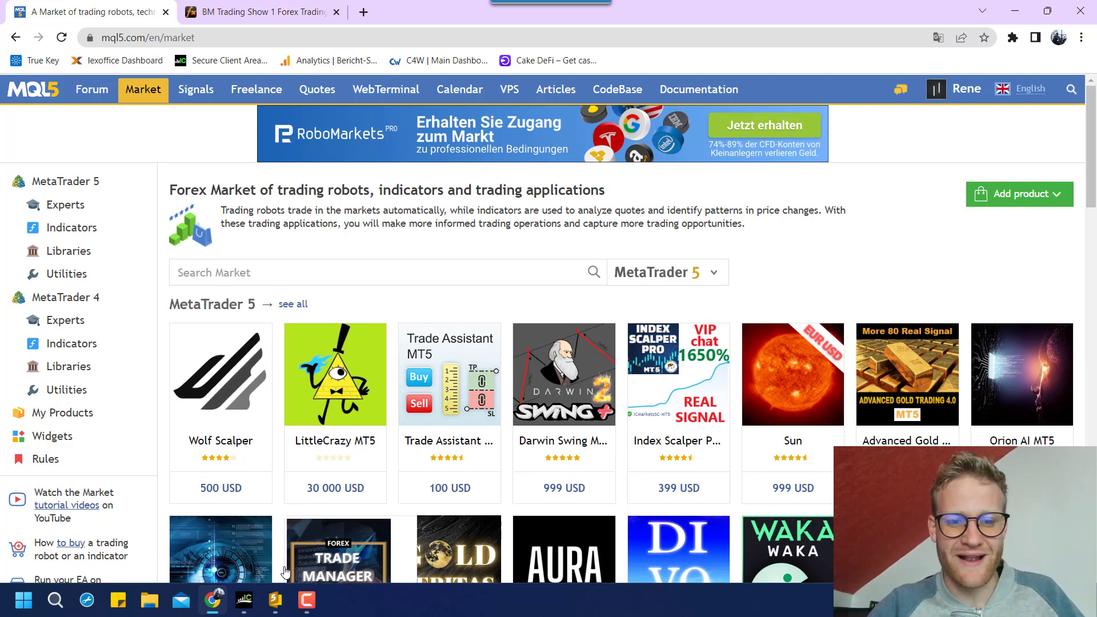
- Switch to the Range Breakout EA visual backtest, speed it up, and zoom the USDJPY M1 chart
click(244, 599)
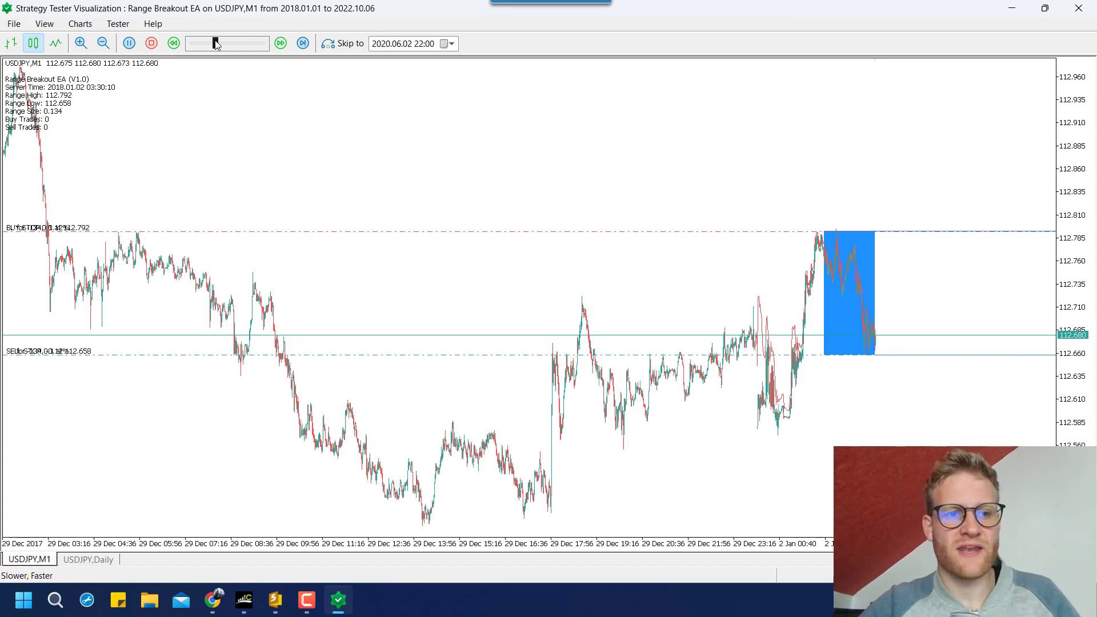
drag(216, 44, 257, 44)
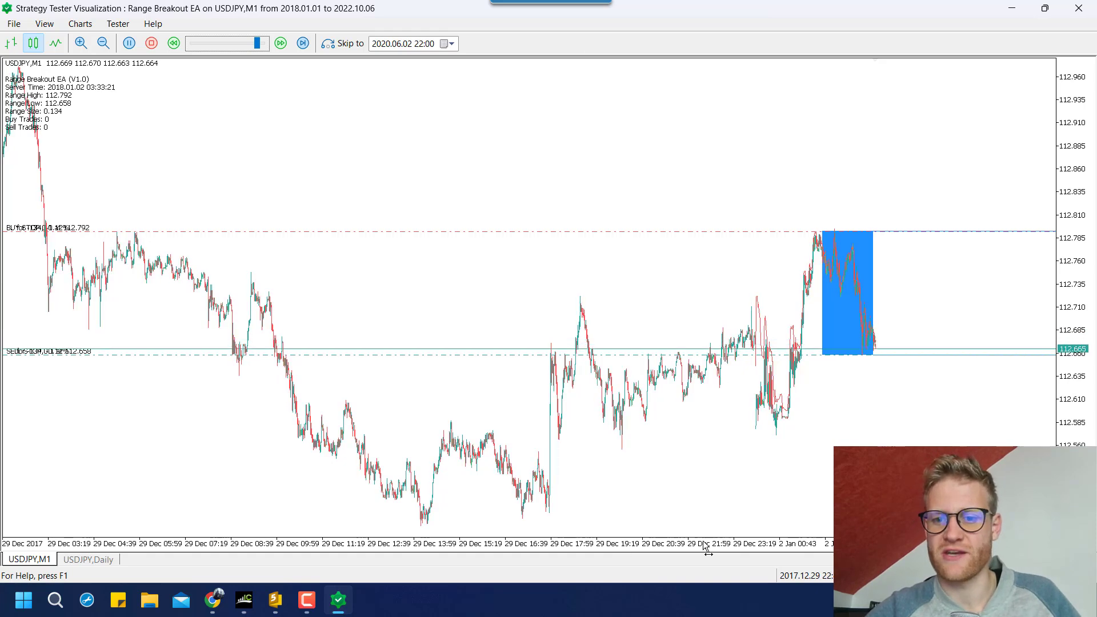
drag(705, 548, 715, 550)
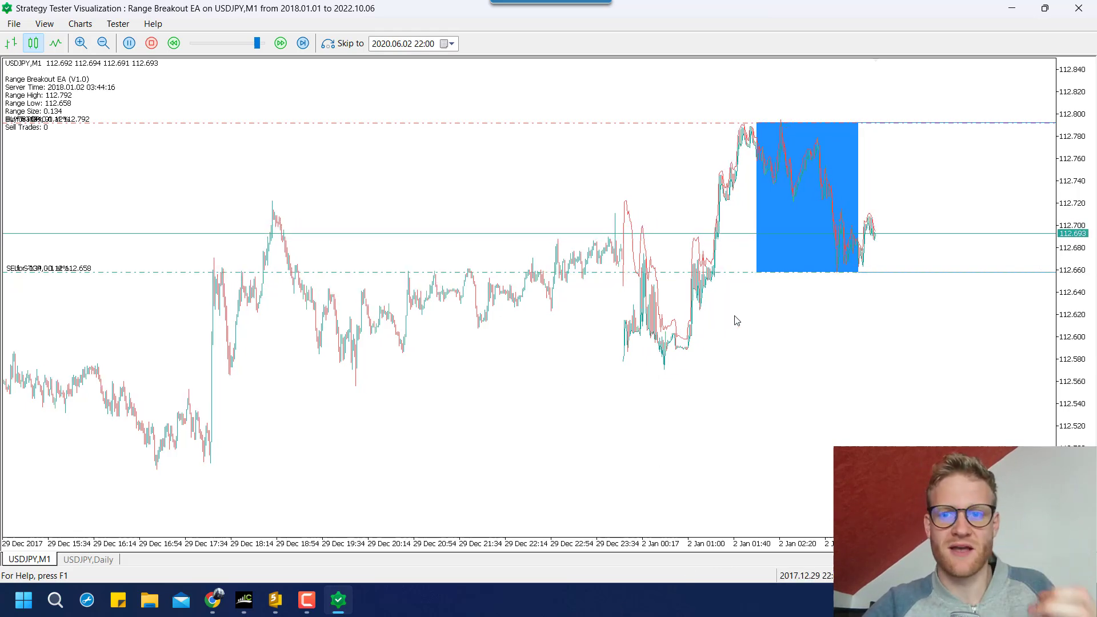
middle_click(798, 299)
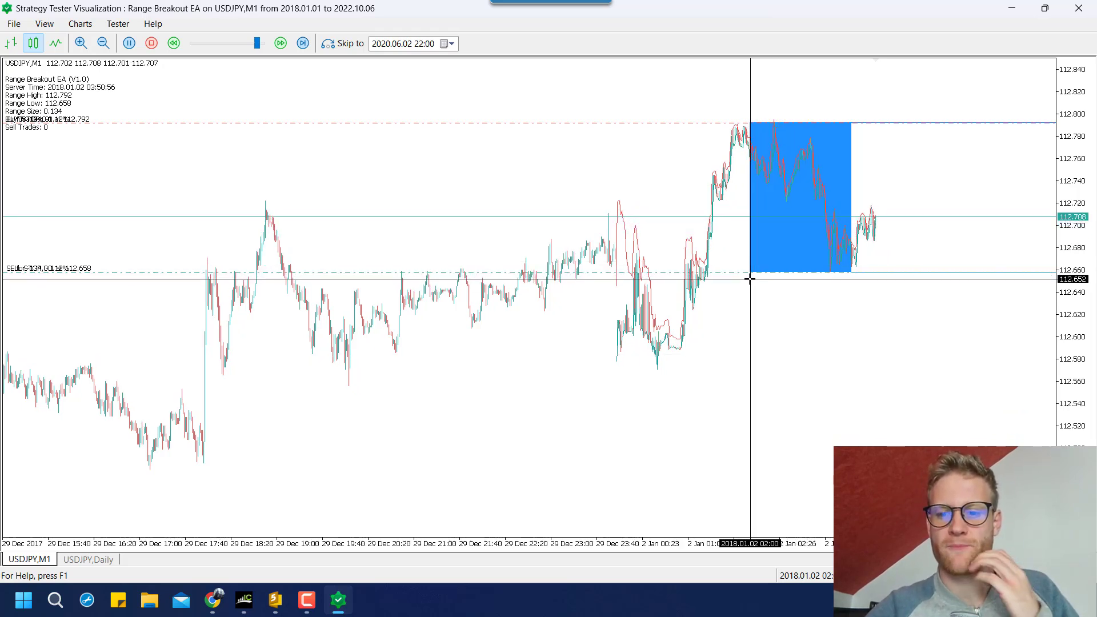
click(848, 287)
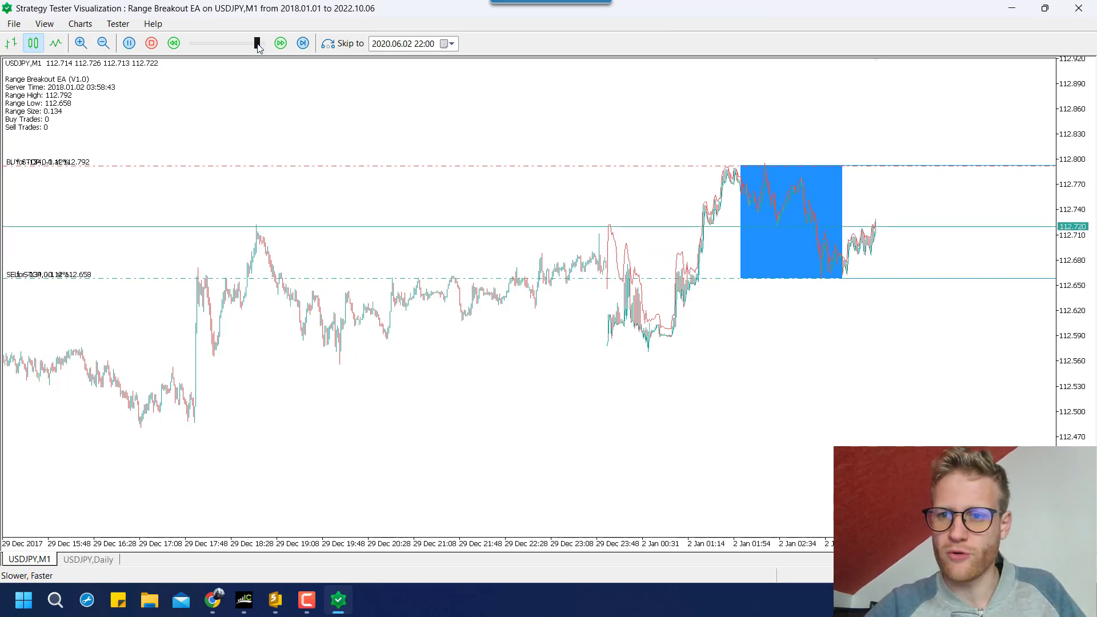
- Tune playback speed near maximum until a sell trade opens, then bring playback to a halt
drag(258, 48, 268, 48)
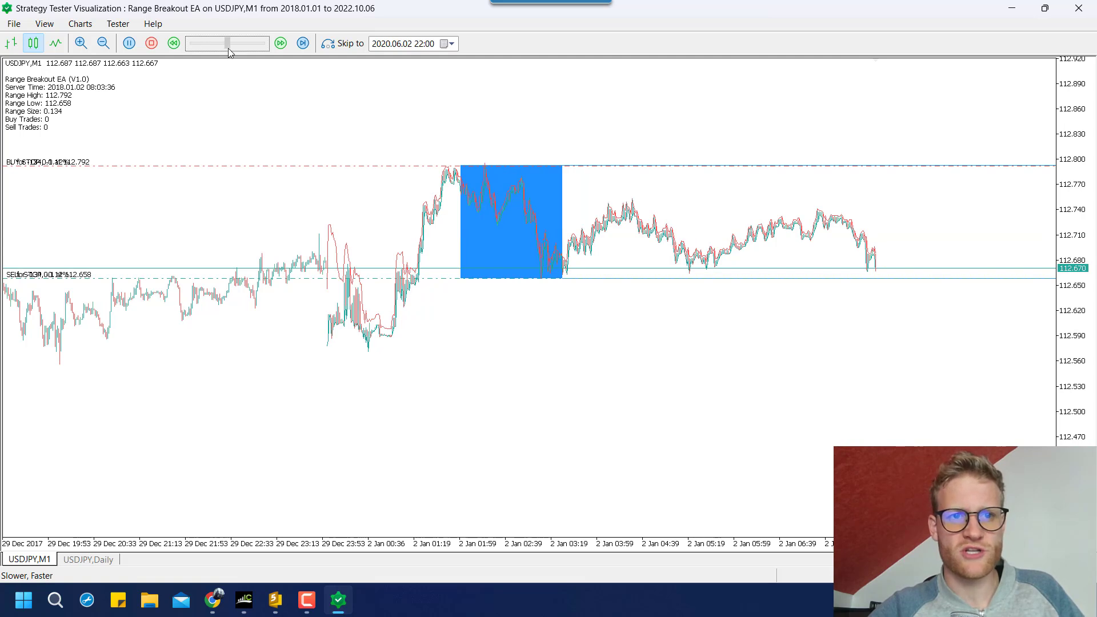
click(251, 43)
drag(252, 43, 274, 51)
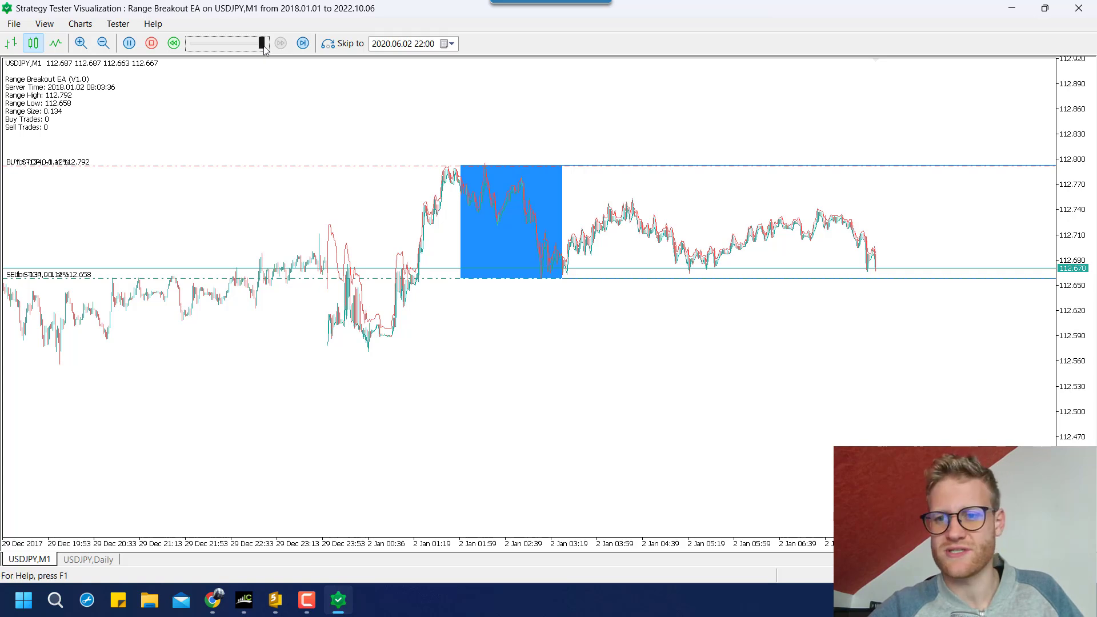
drag(265, 50, 260, 50)
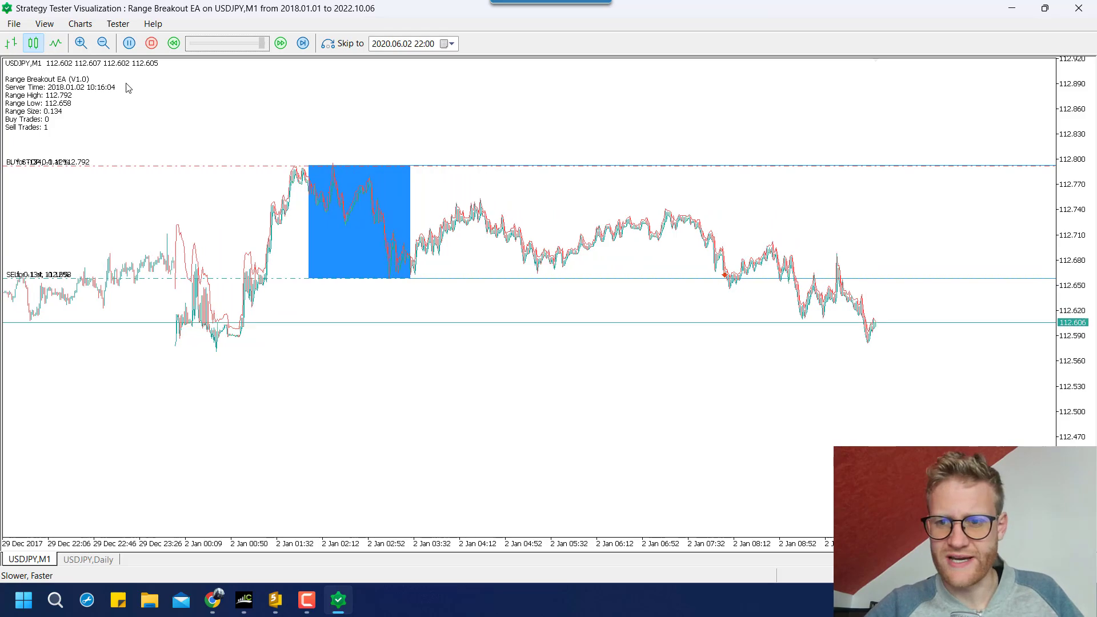
key(Home)
- Close the backtest visualization and compile Range Breakout EA in MetaEditor with 0 errors
click(1071, 7)
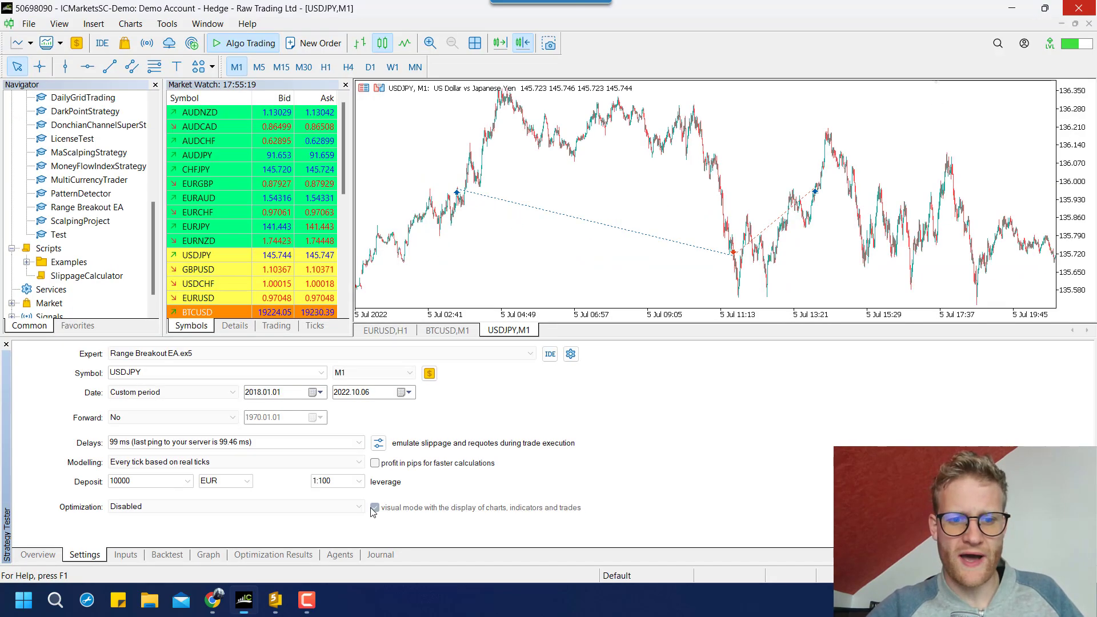
click(275, 599)
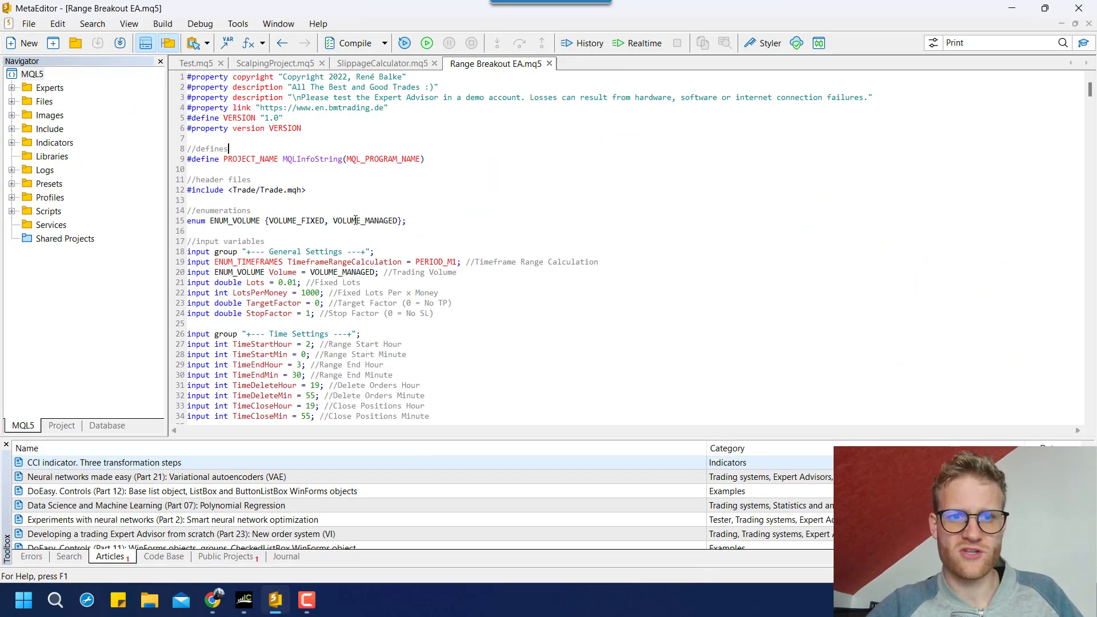
click(349, 44)
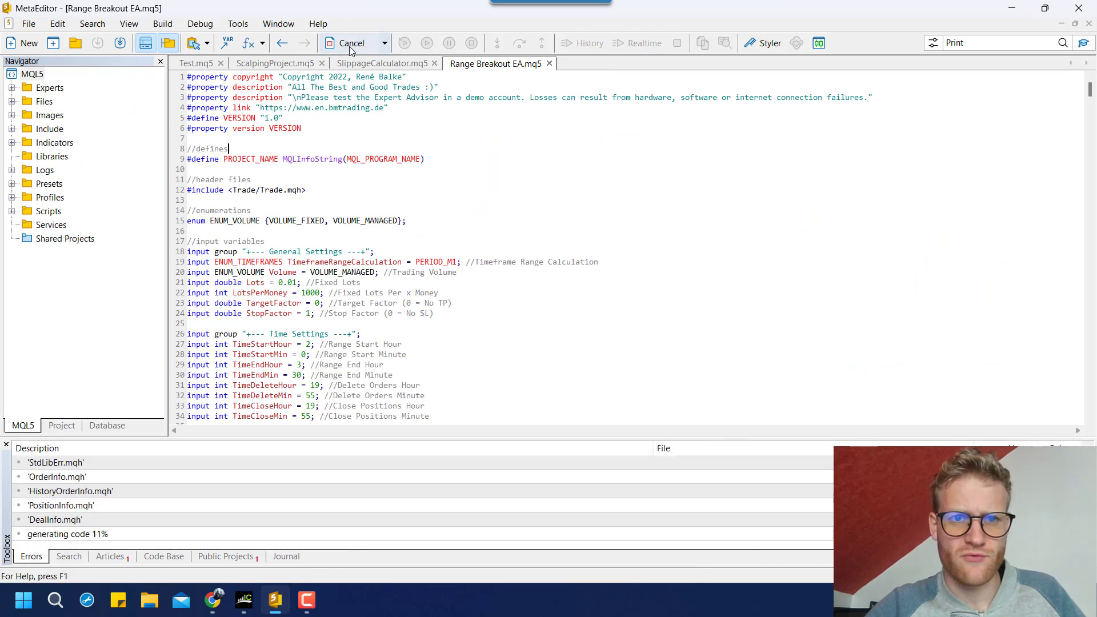
- Locate the compiled Range Breakout EA.ex5 file in the EA's containing Experts folder
right_click(482, 67)
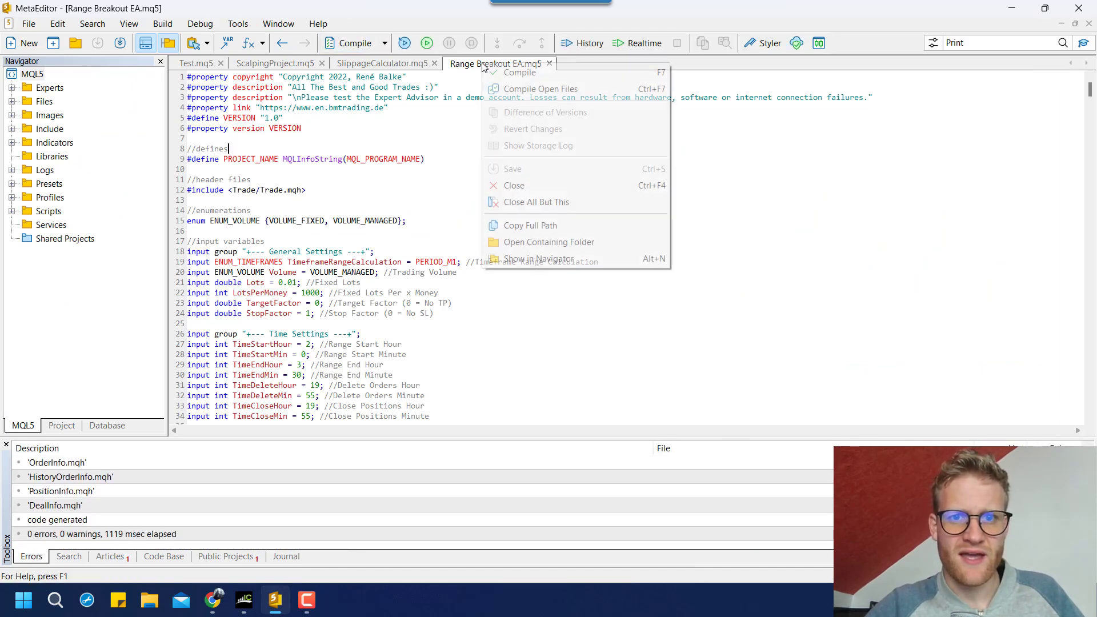
click(536, 241)
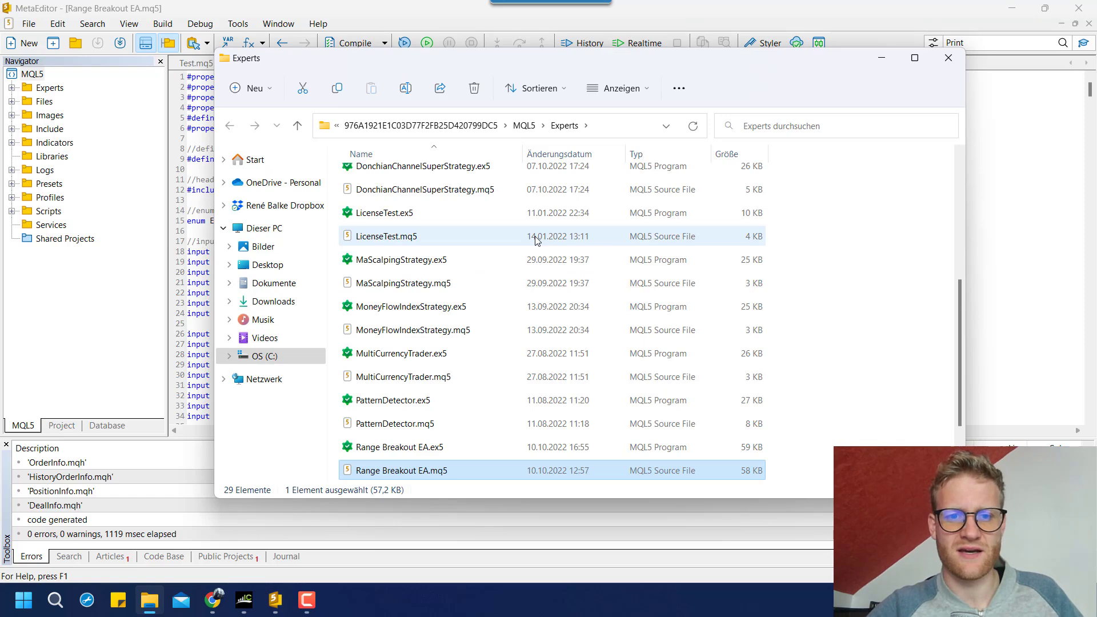
click(411, 450)
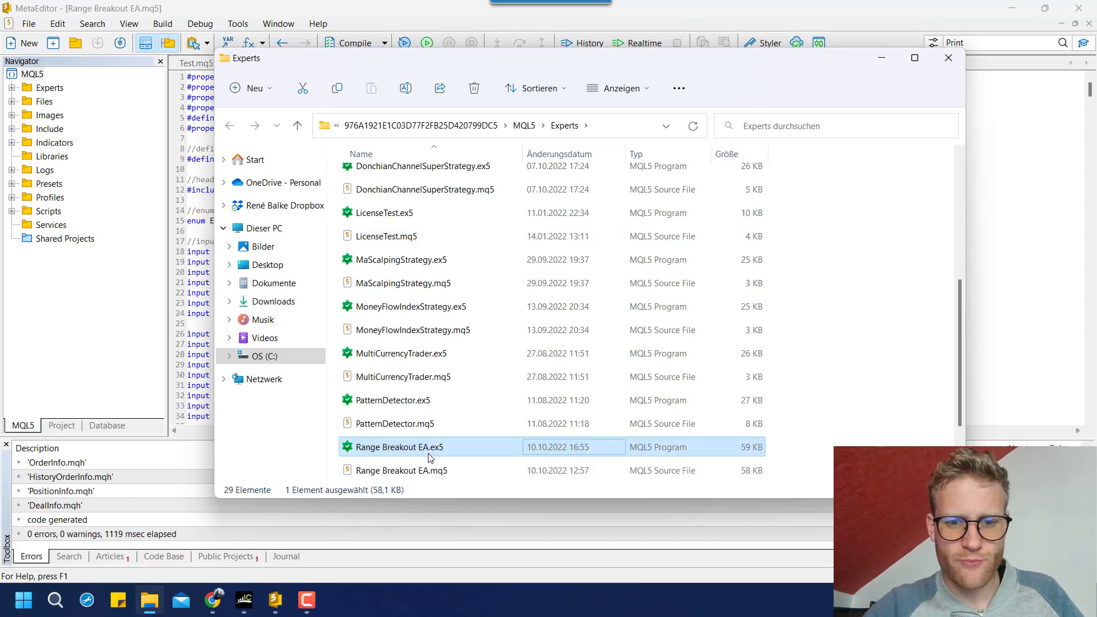
click(947, 58)
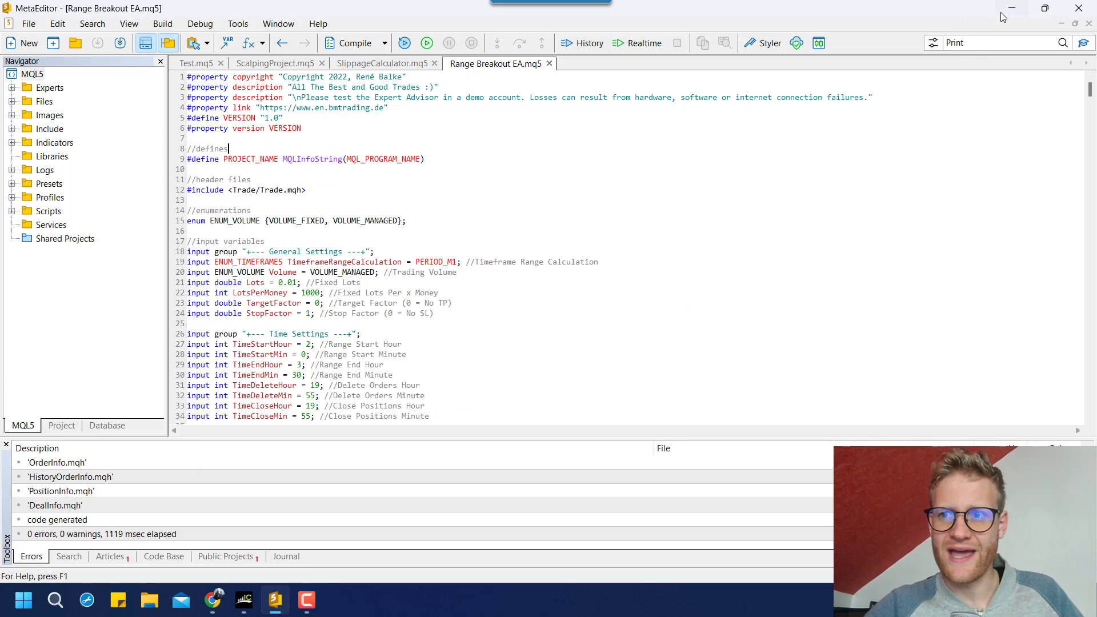
- Close MetaEditor, minimize MetaTrader, and return to the MQL5 Market page in the browser
click(1078, 8)
click(1022, 12)
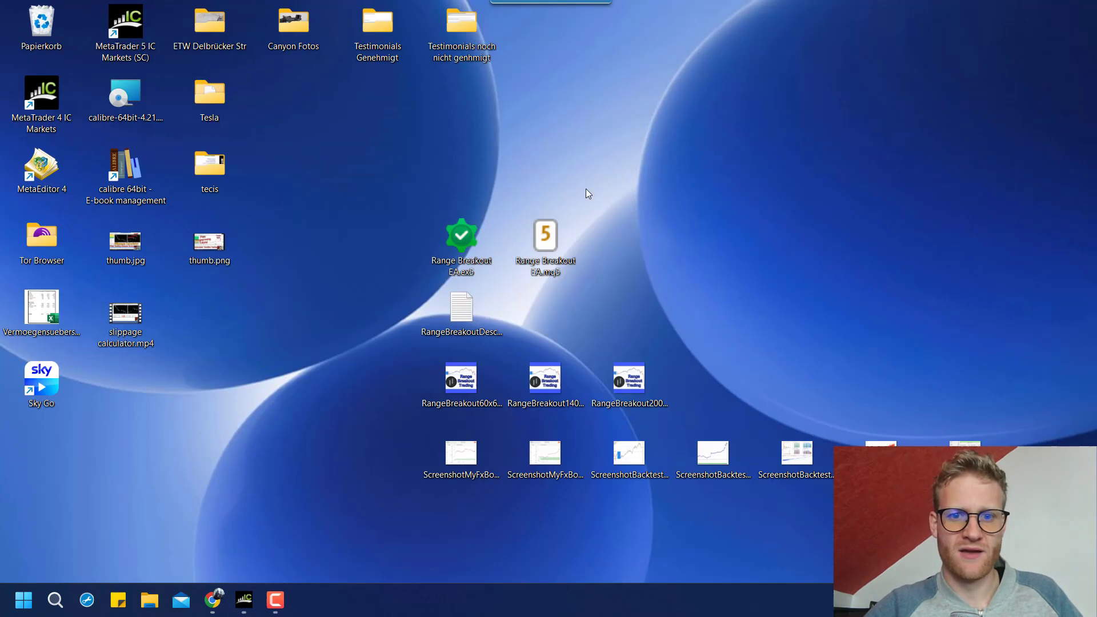
drag(403, 197, 655, 274)
click(628, 274)
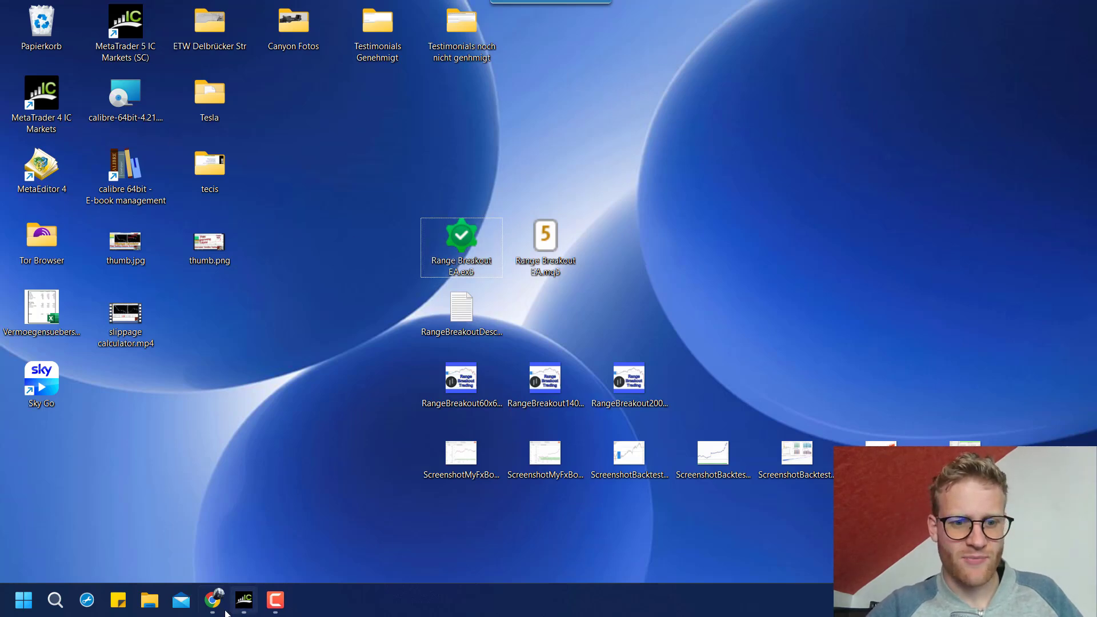
click(214, 601)
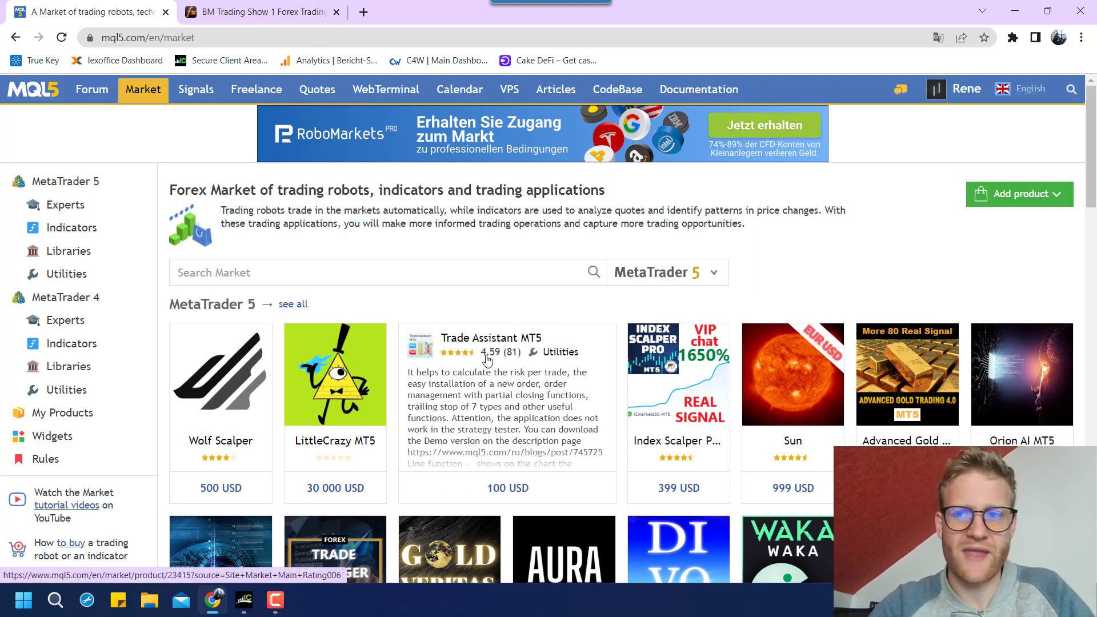
- Open the account profile and go to its Seller section
mouse_move(959, 90)
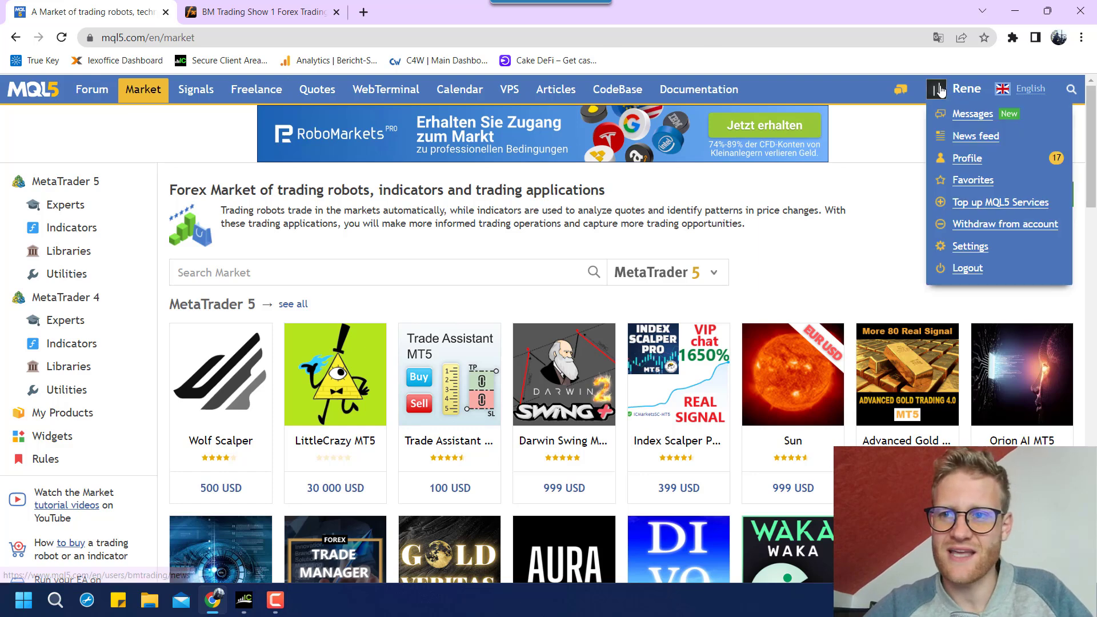
click(939, 91)
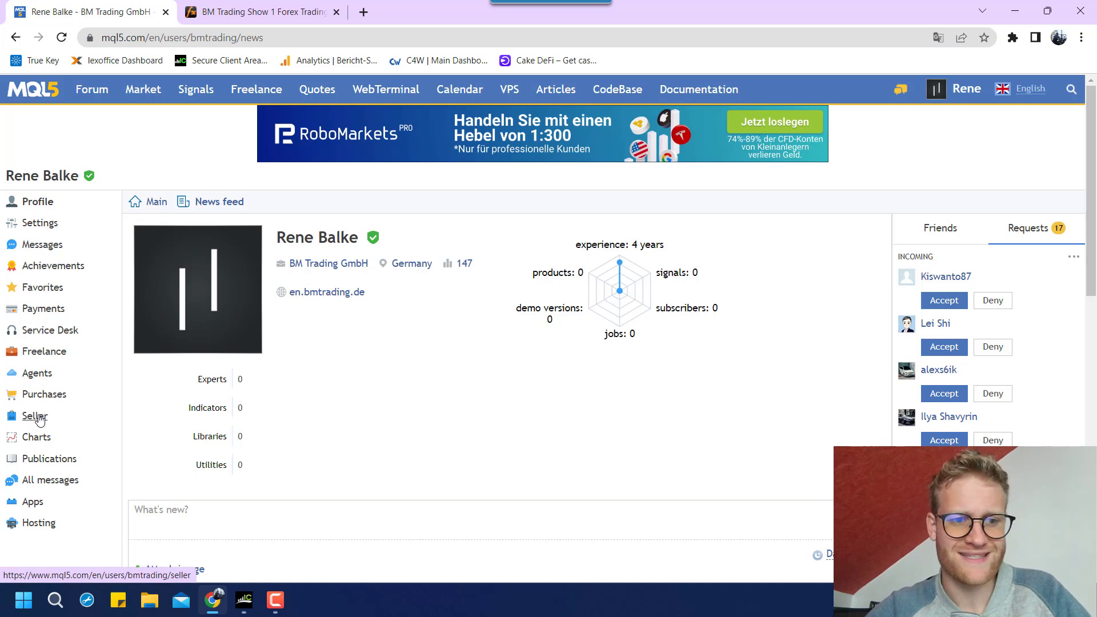
click(35, 416)
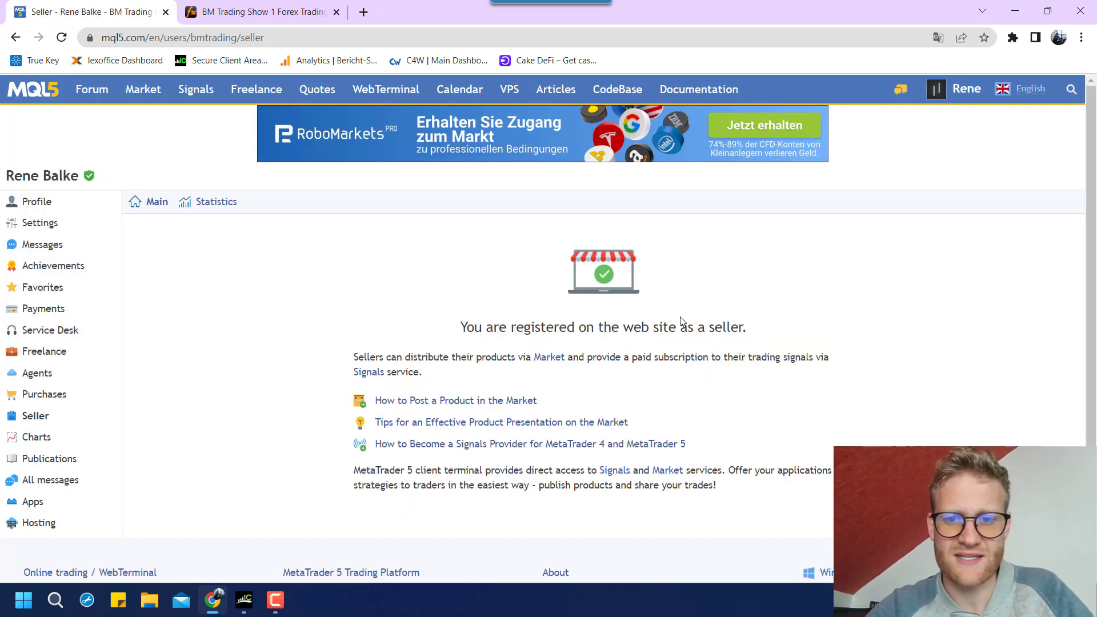
- Highlight the 'You are registered on the web site as a seller' confirmation line
triple_click(784, 335)
click(783, 335)
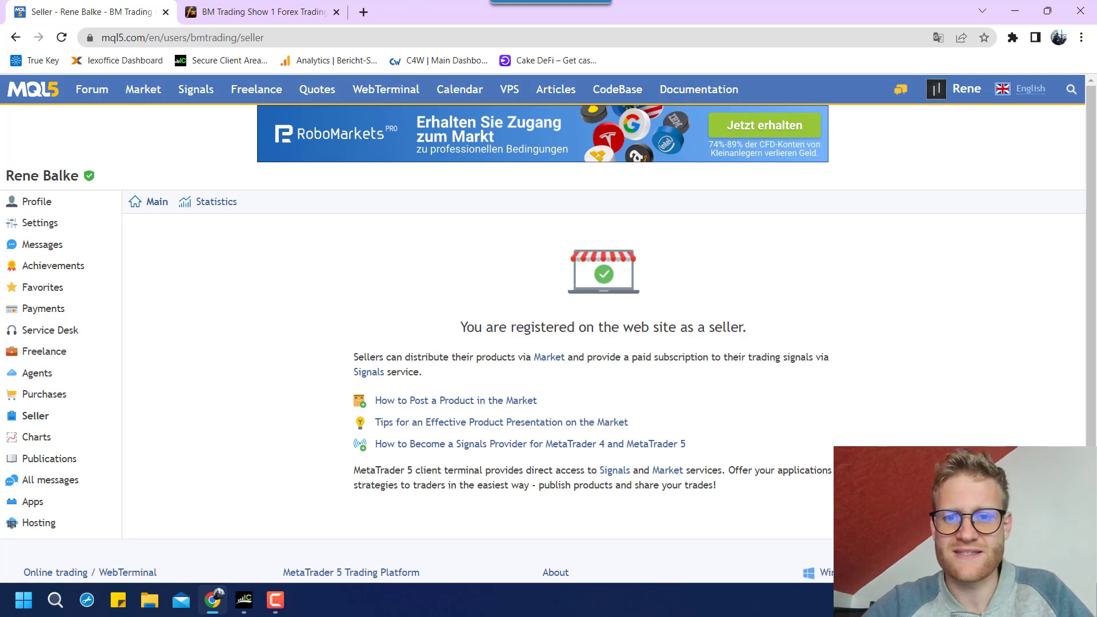
triple_click(513, 331)
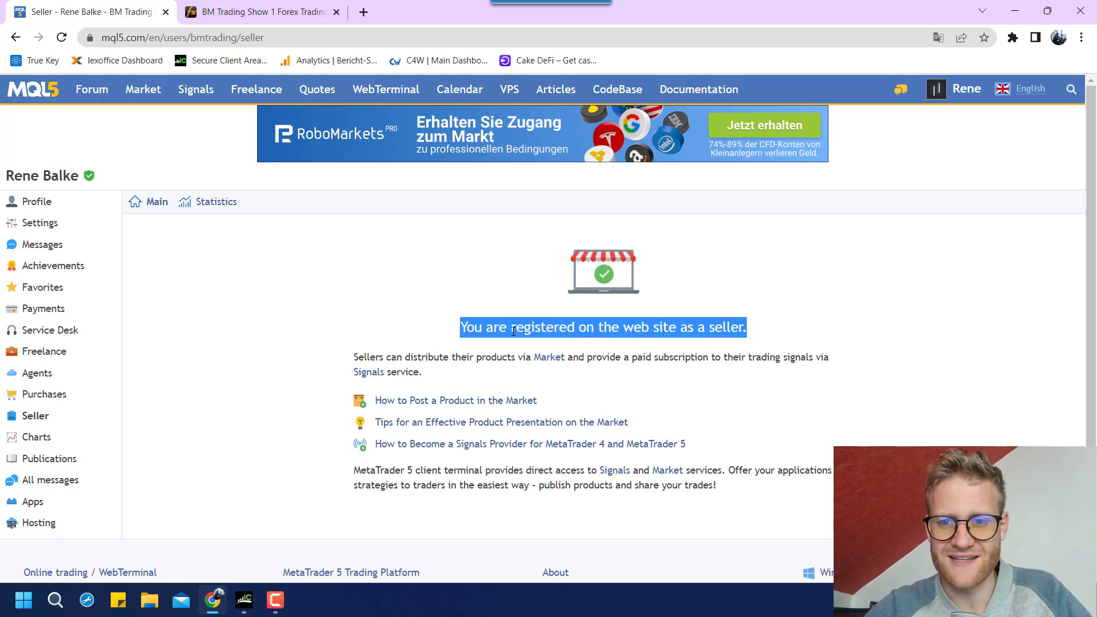
triple_click(513, 331)
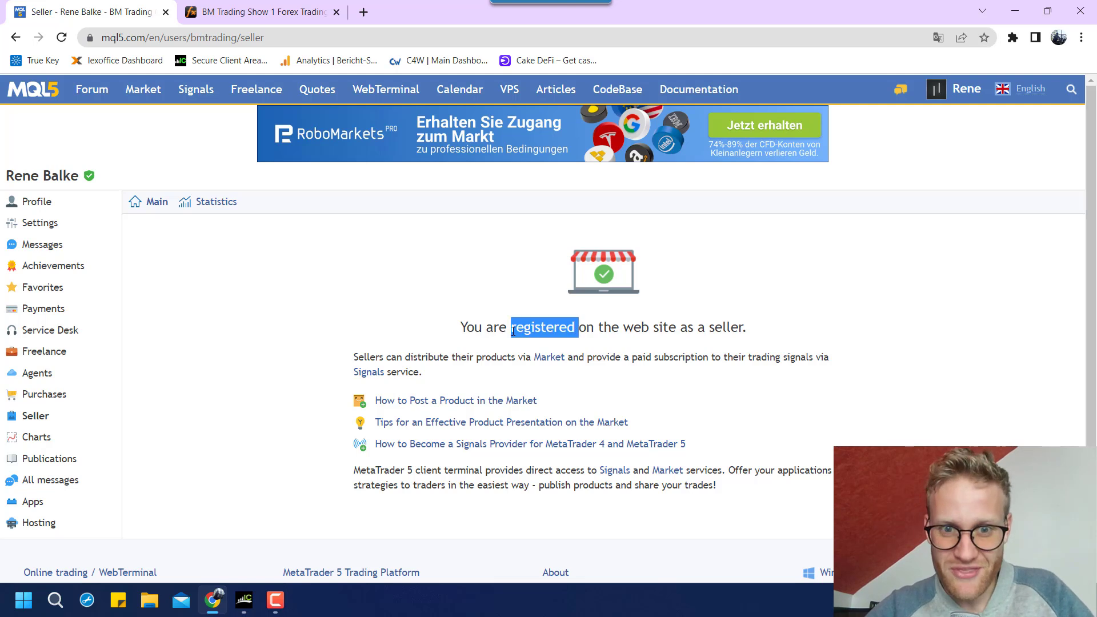
click(513, 332)
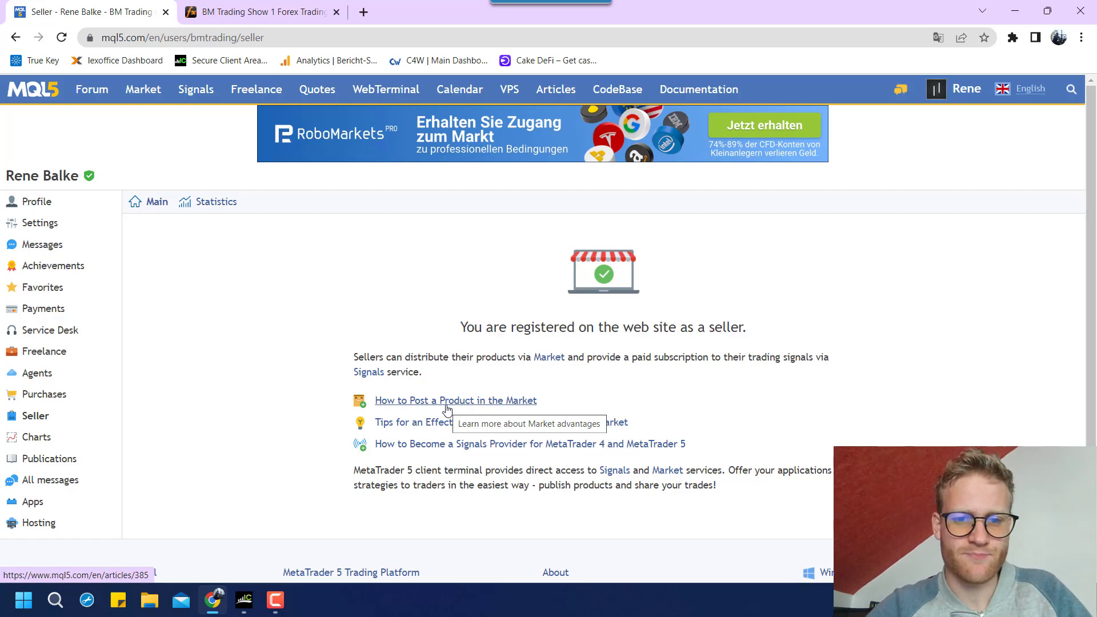
- Open the 'How to publish a product on the Market' guide and scroll through it
click(512, 403)
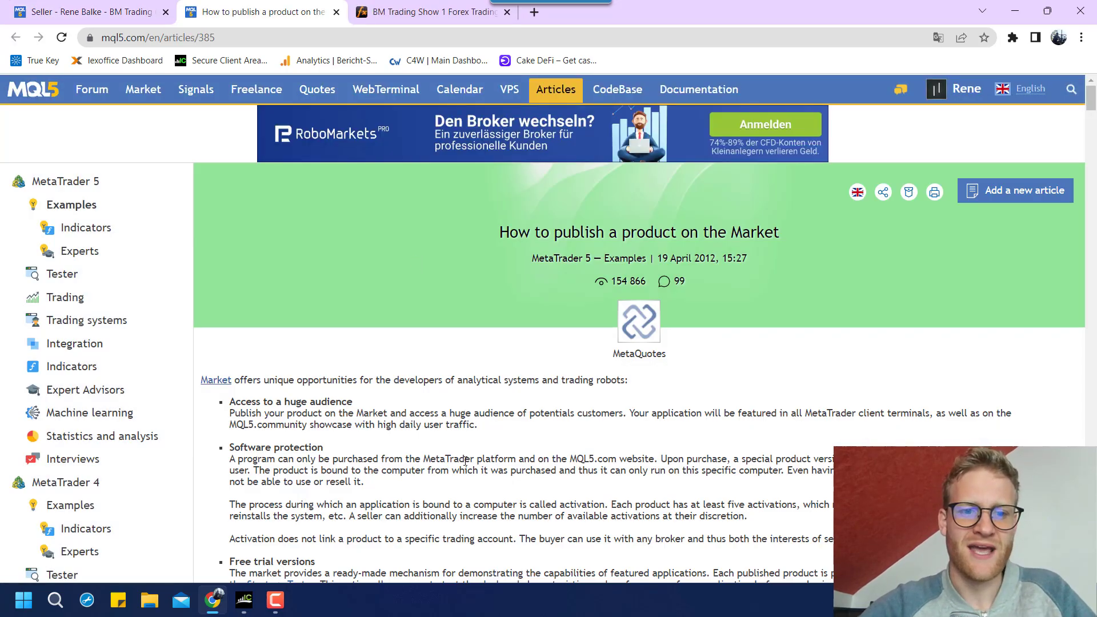
scroll(490, 512, down, 12)
scroll(497, 273, up, 12)
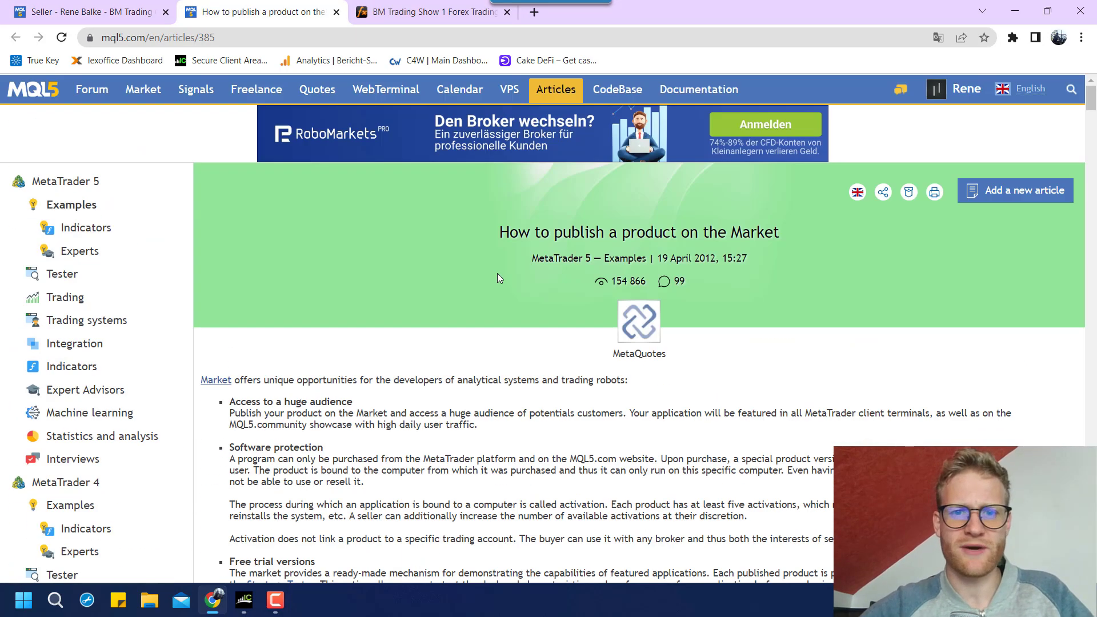
scroll(497, 372, down, 7)
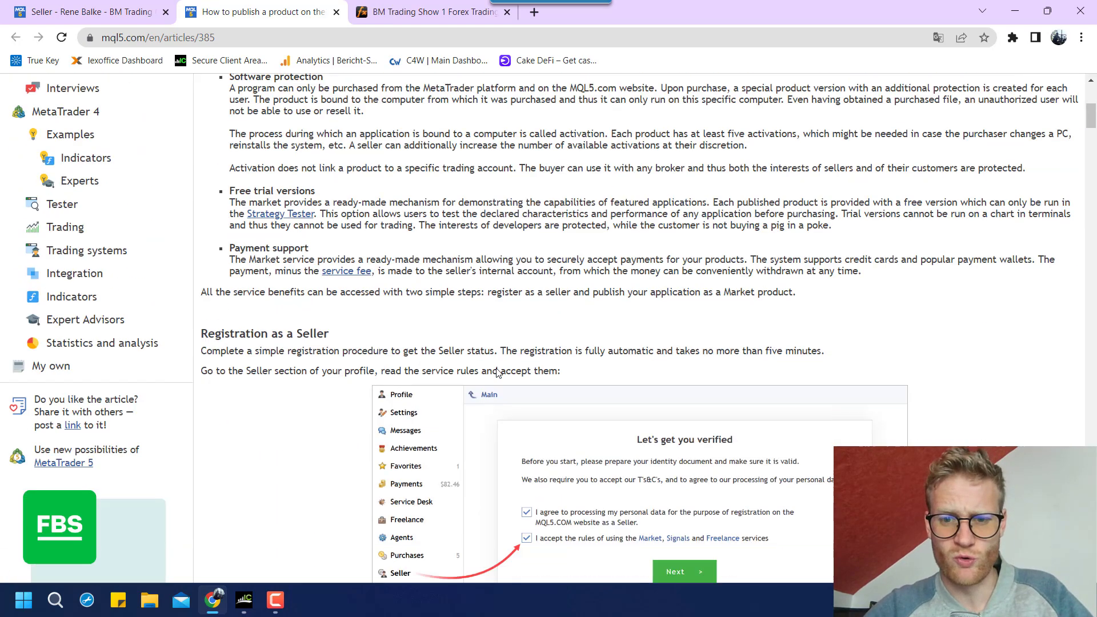
scroll(457, 374, down, 3)
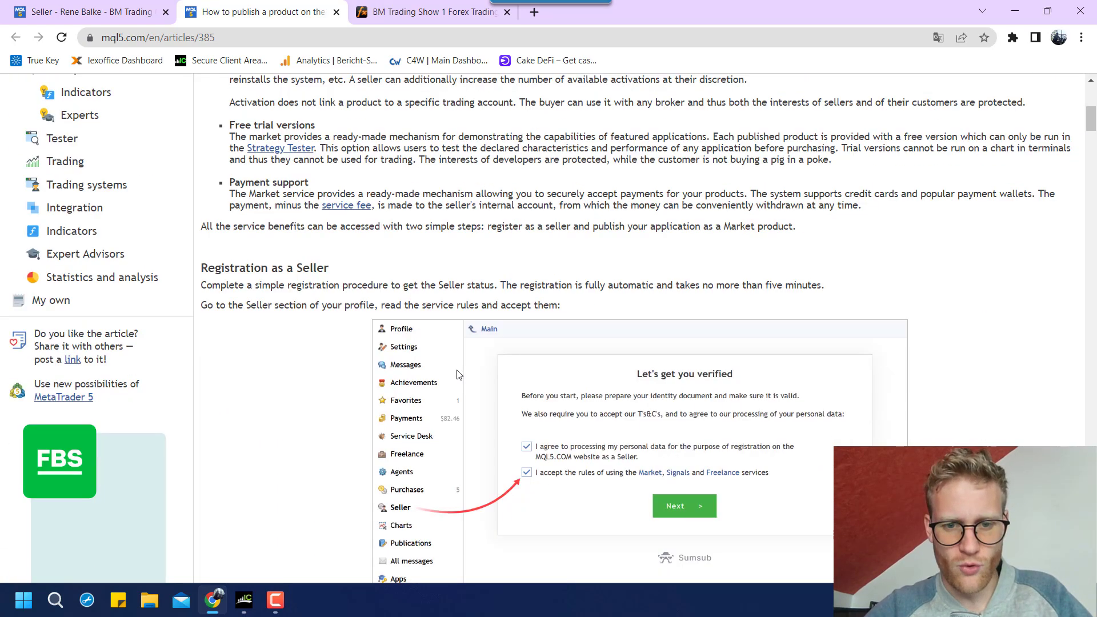
scroll(307, 277, down, 2)
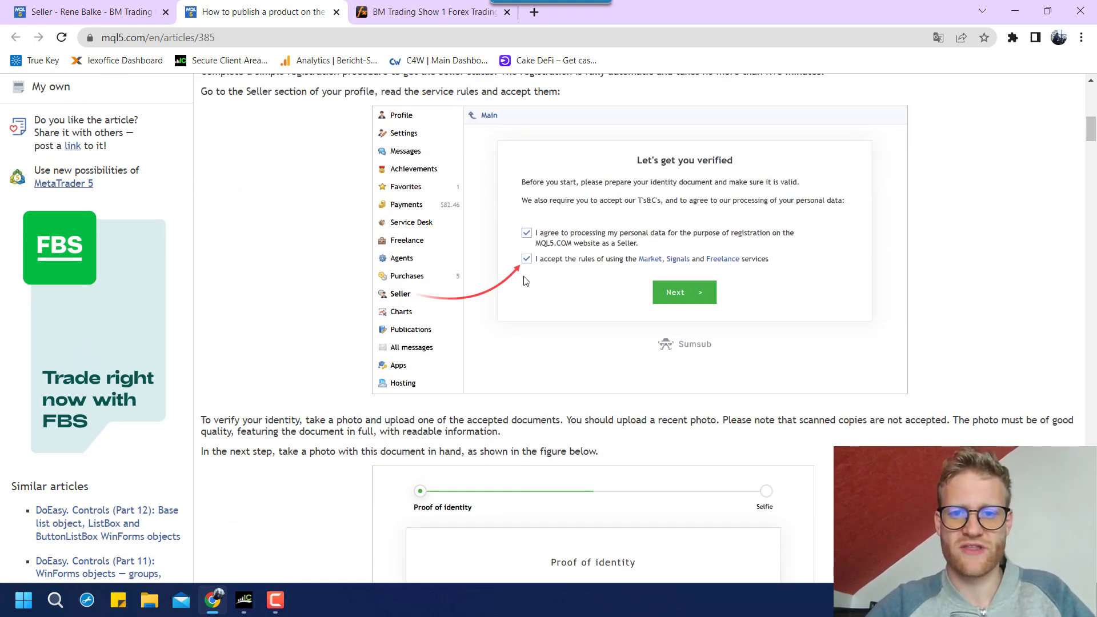
scroll(498, 255, down, 3)
scroll(499, 255, down, 7)
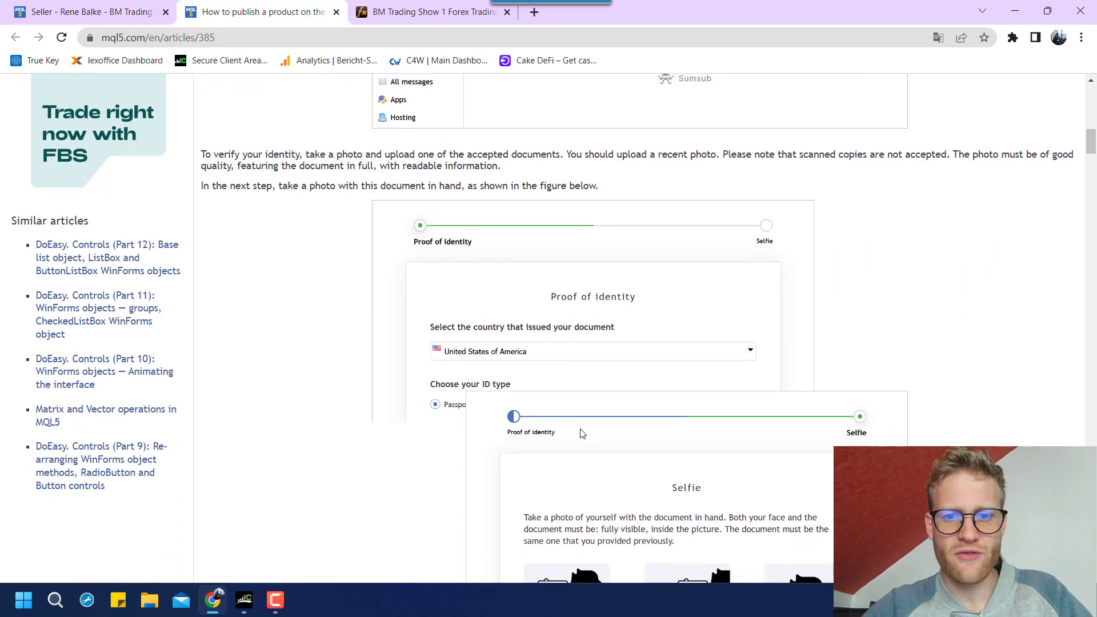
scroll(581, 433, down, 6)
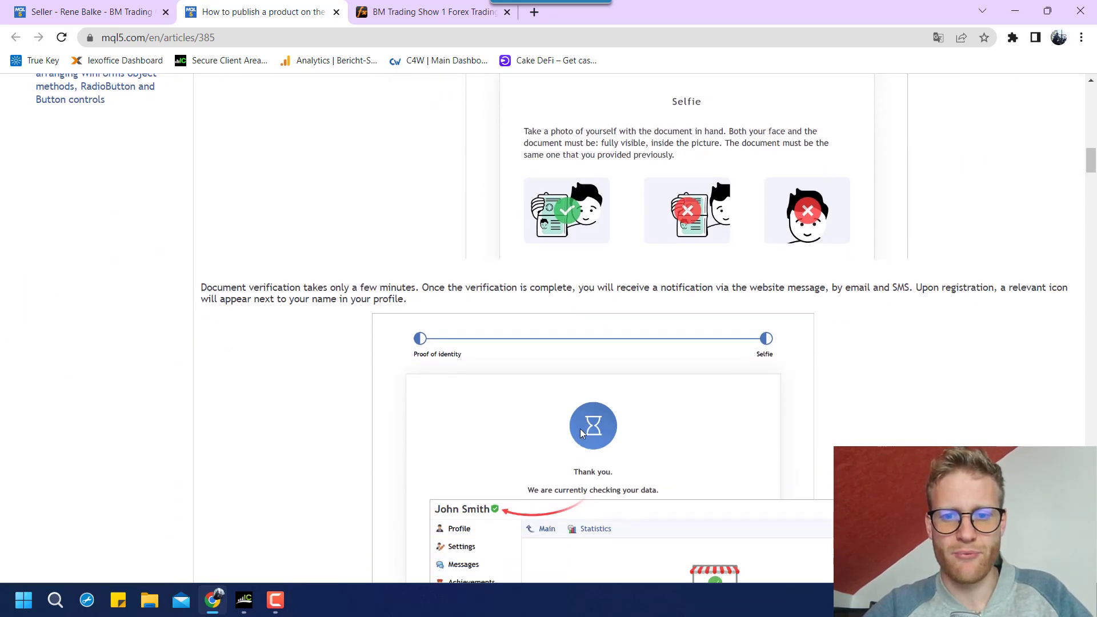
scroll(580, 433, up, 1)
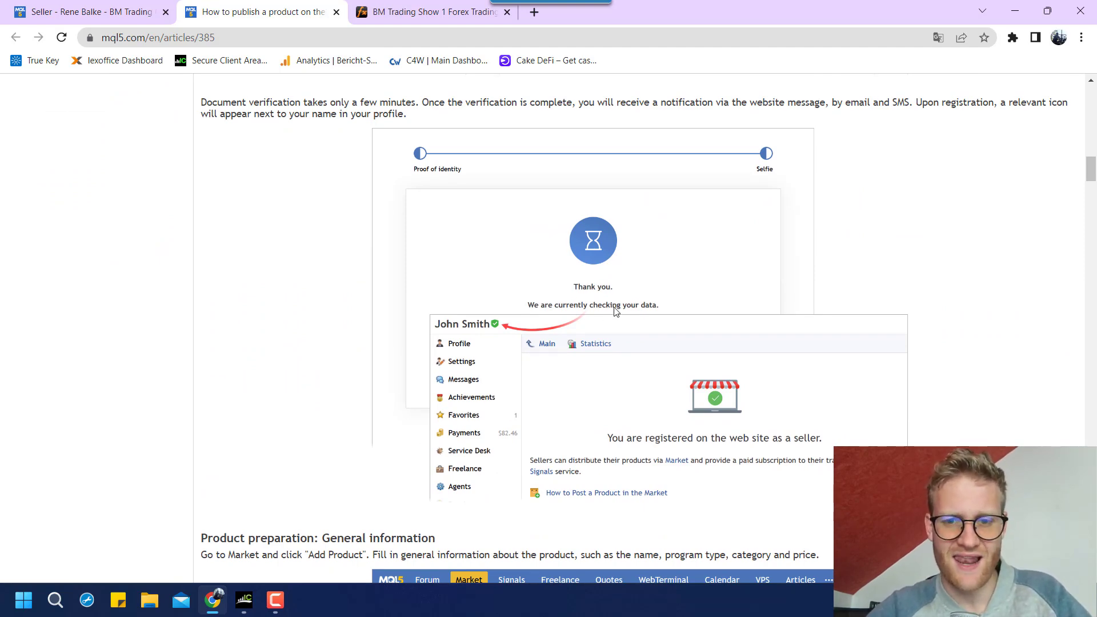
scroll(616, 310, up, 7)
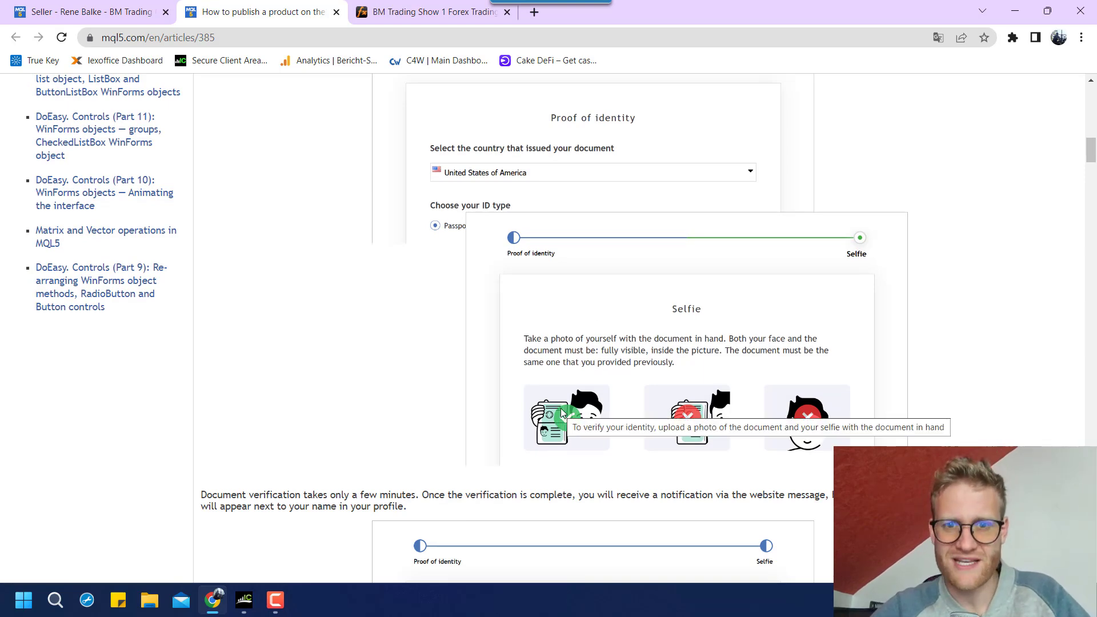
scroll(561, 412, down, 4)
scroll(560, 412, down, 7)
scroll(561, 413, up, 3)
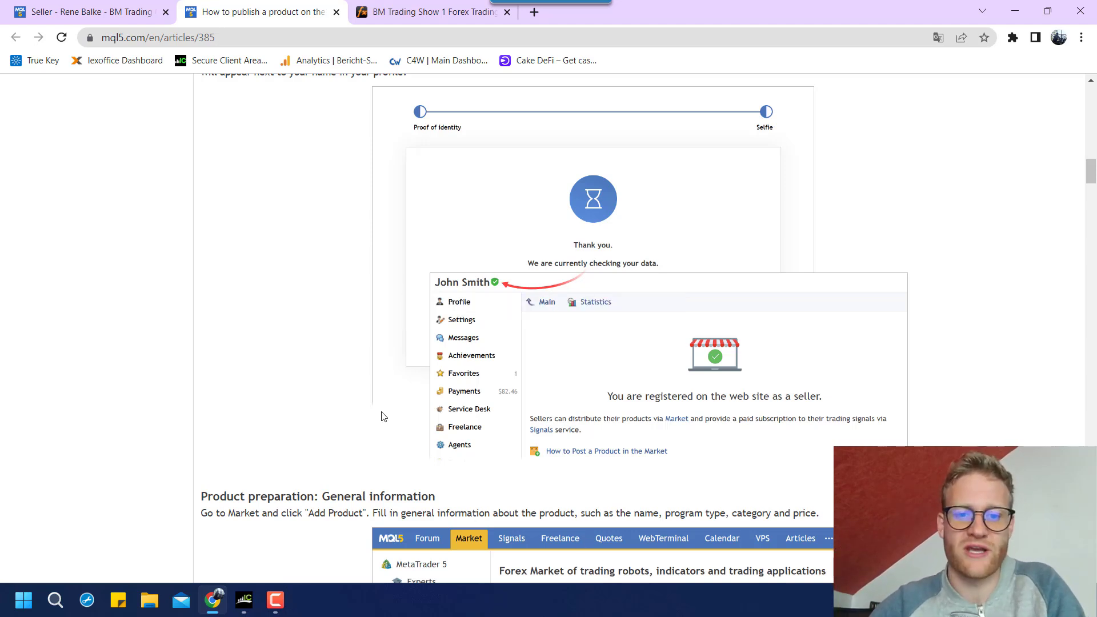
scroll(382, 416, down, 4)
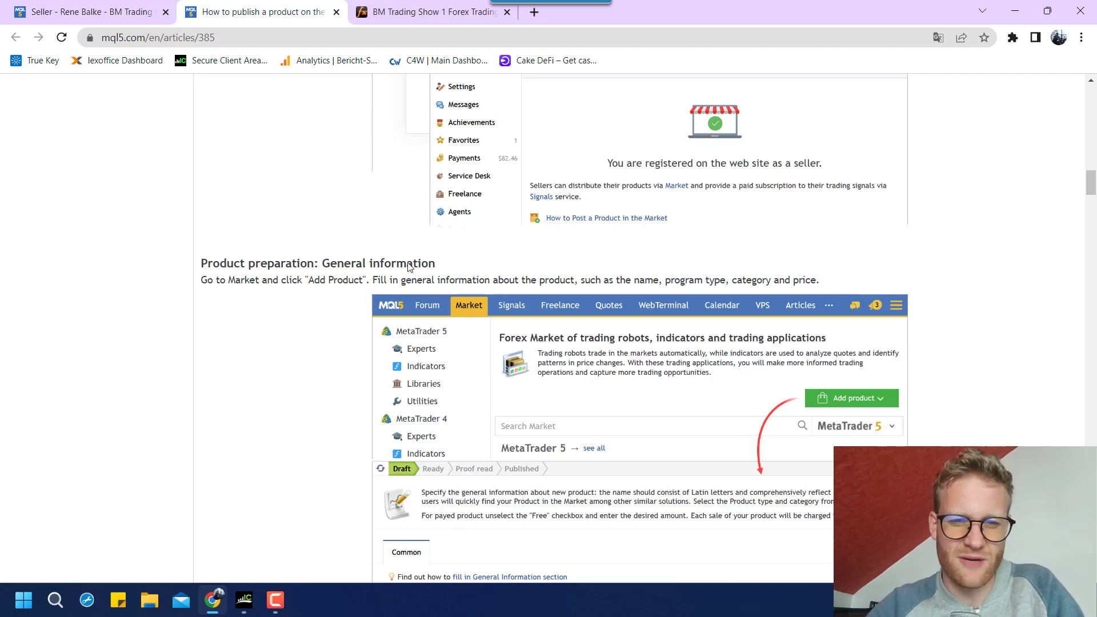
- Highlight the Add Product, Go to Market and General information instructions in the guide
triple_click(351, 280)
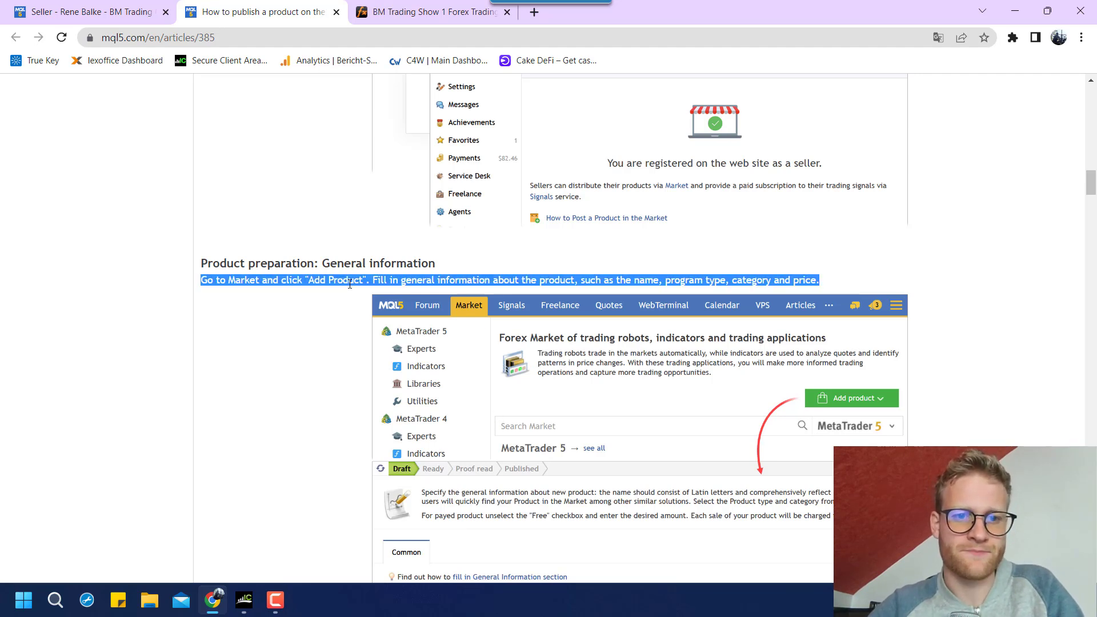
click(350, 281)
triple_click(350, 281)
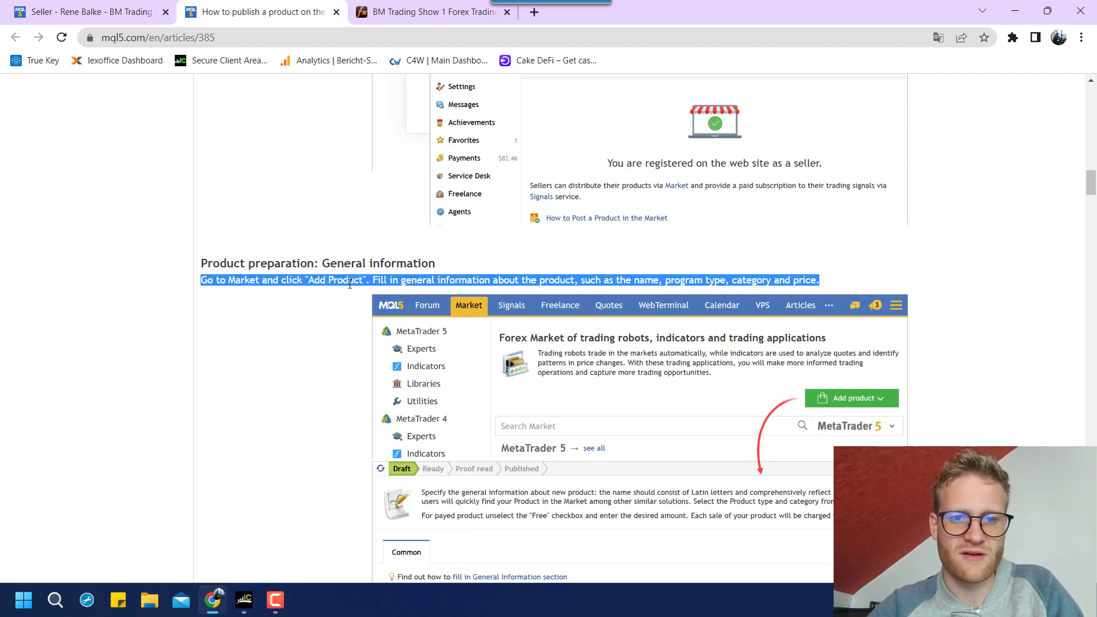
click(350, 283)
double_click(350, 283)
click(350, 284)
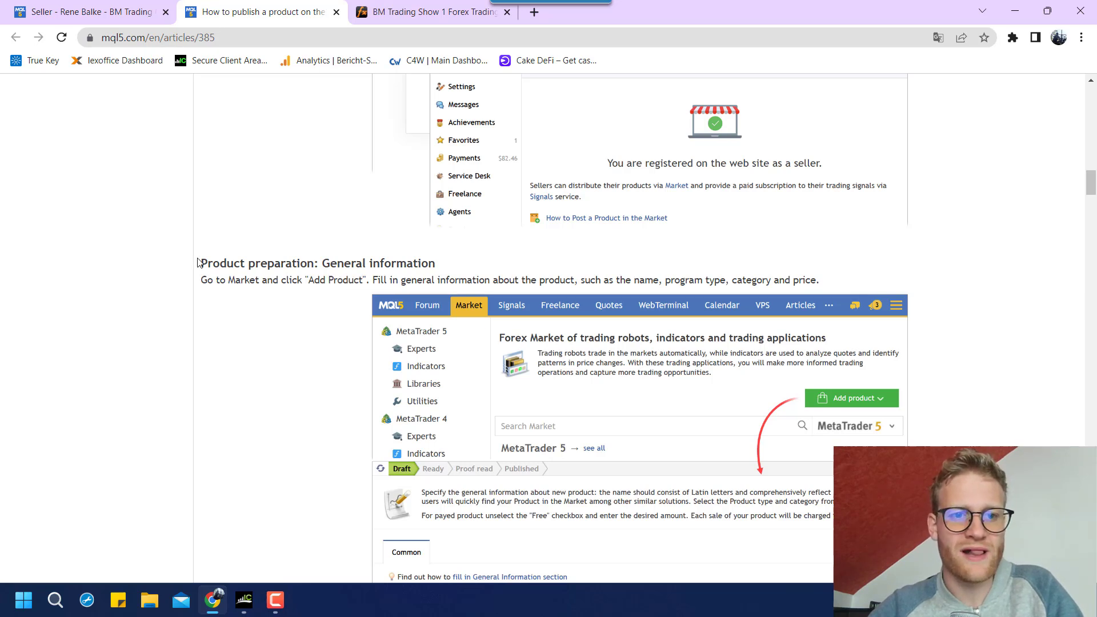
drag(218, 268, 245, 289)
click(485, 221)
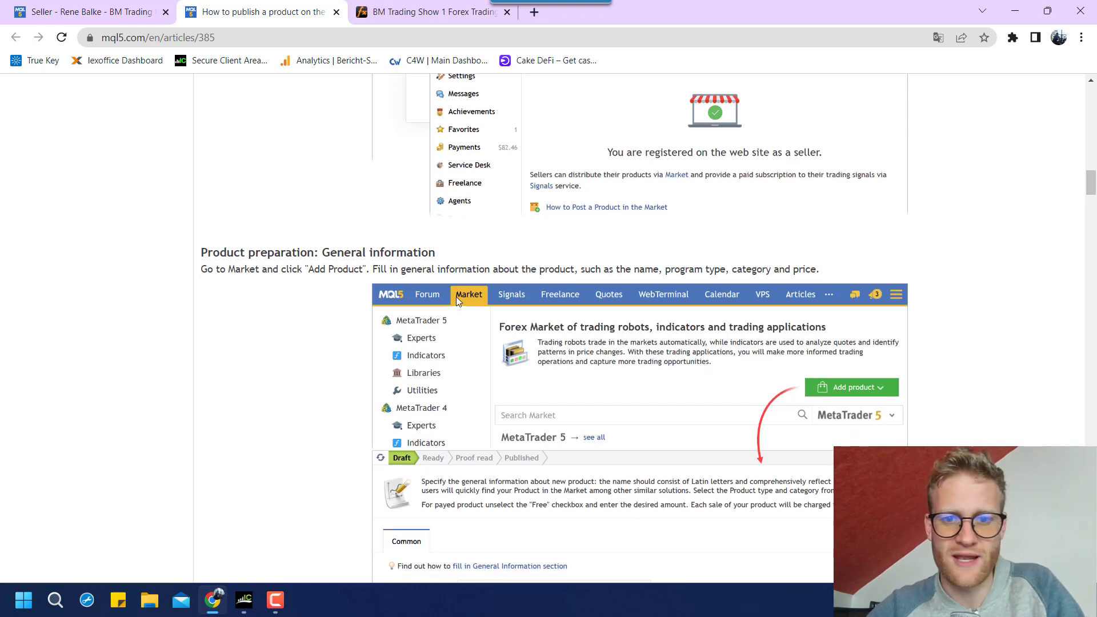
- Scroll further through the guide, then return to the Seller page tab
scroll(456, 301, up, 7)
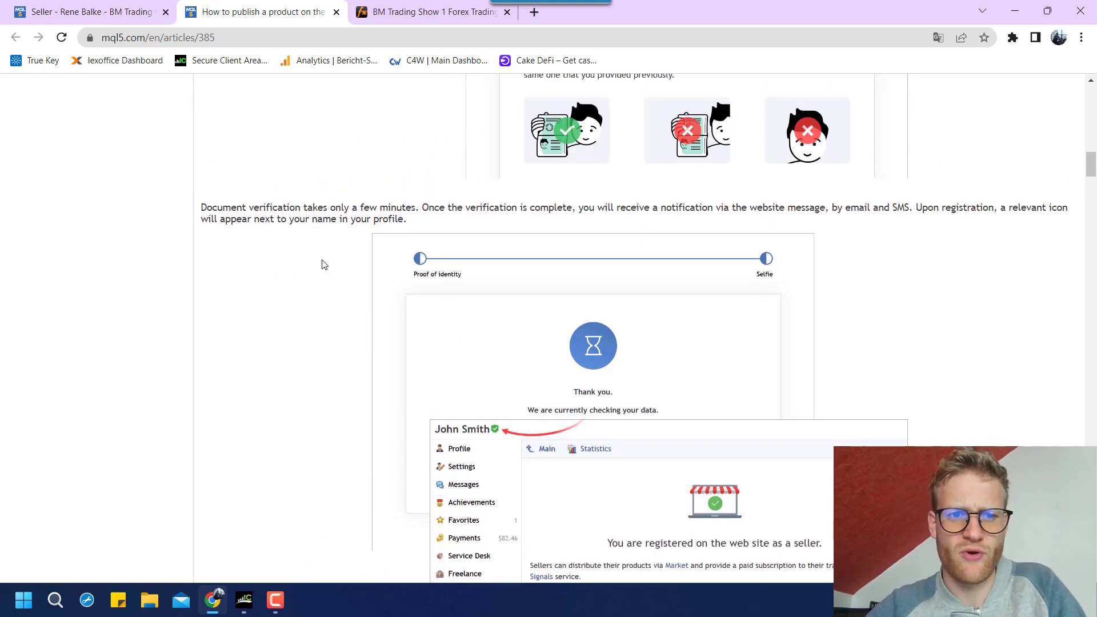
scroll(323, 264, down, 2)
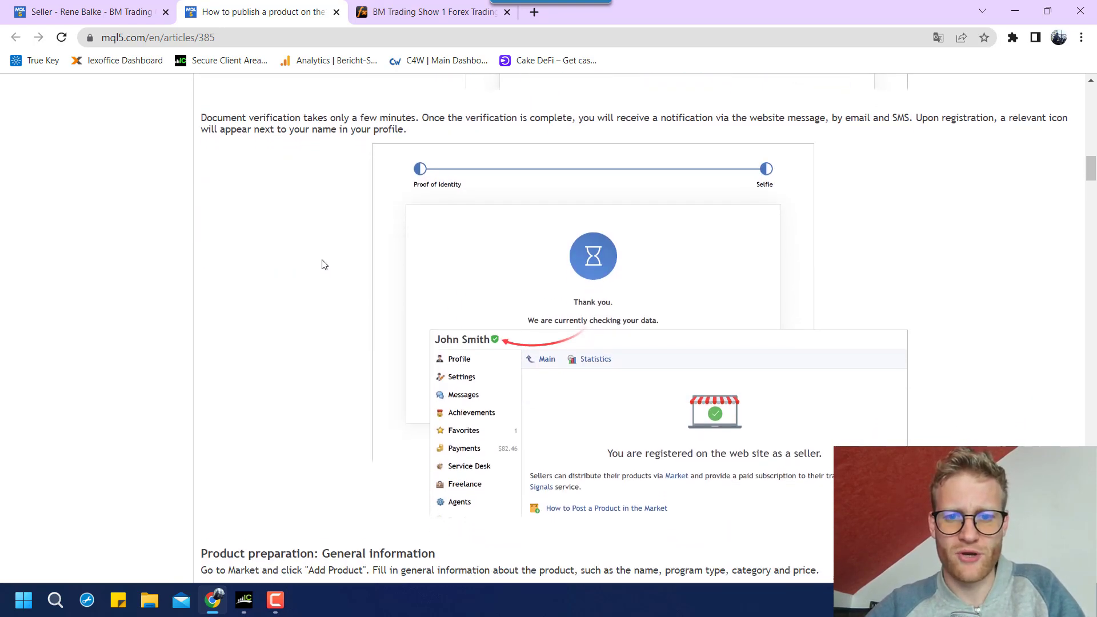
scroll(323, 263, down, 7)
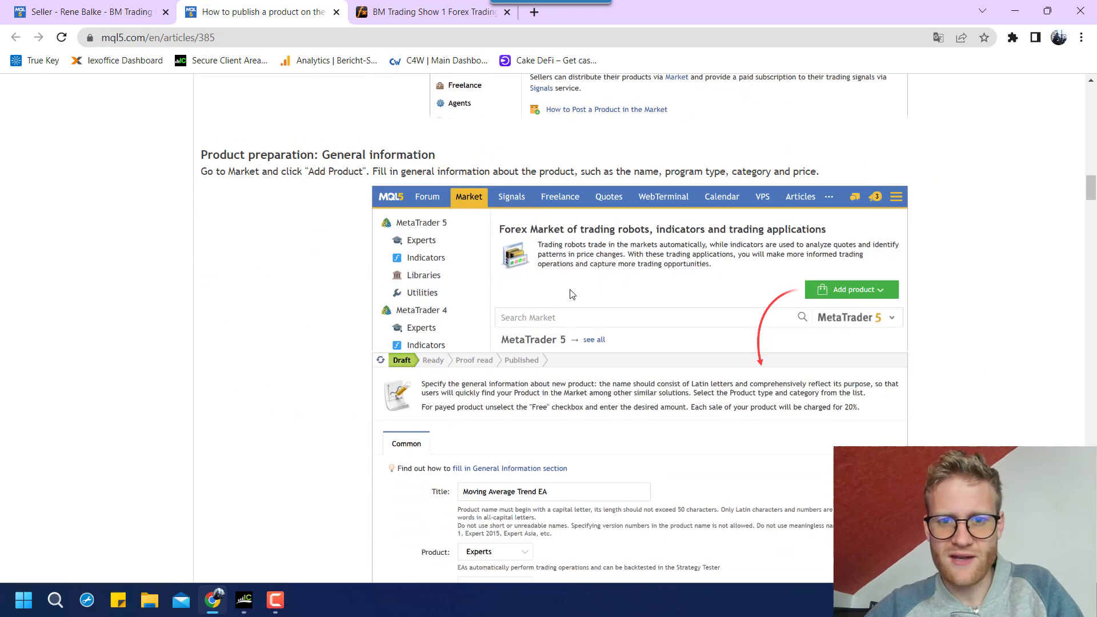
scroll(372, 220, down, 1)
click(104, 1)
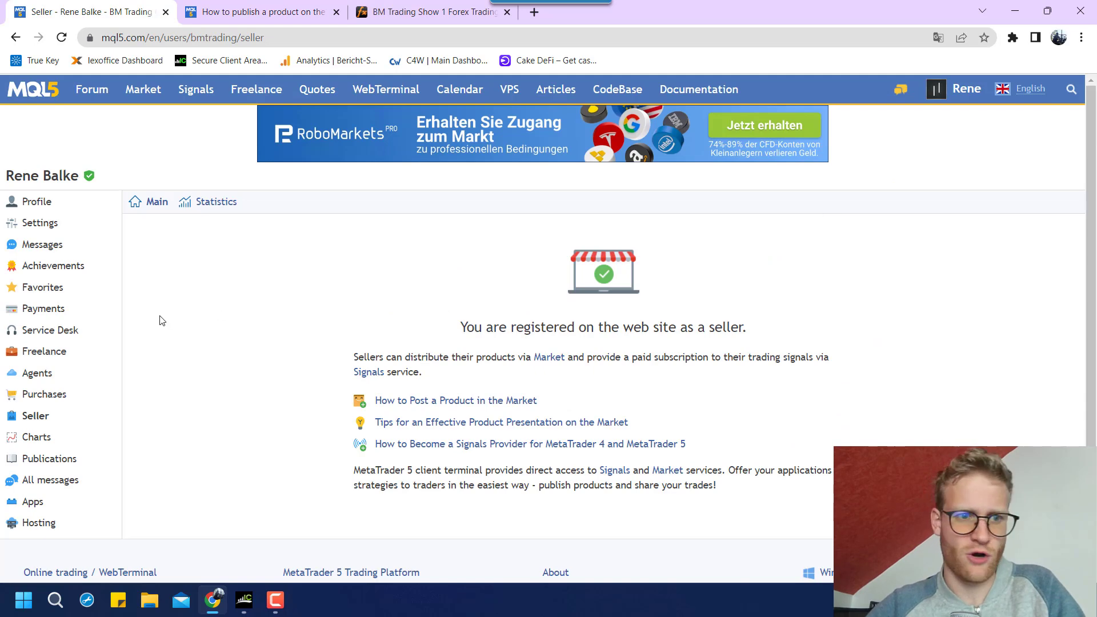
- Start a new MetaTrader 5 product listing from the Market page
click(132, 97)
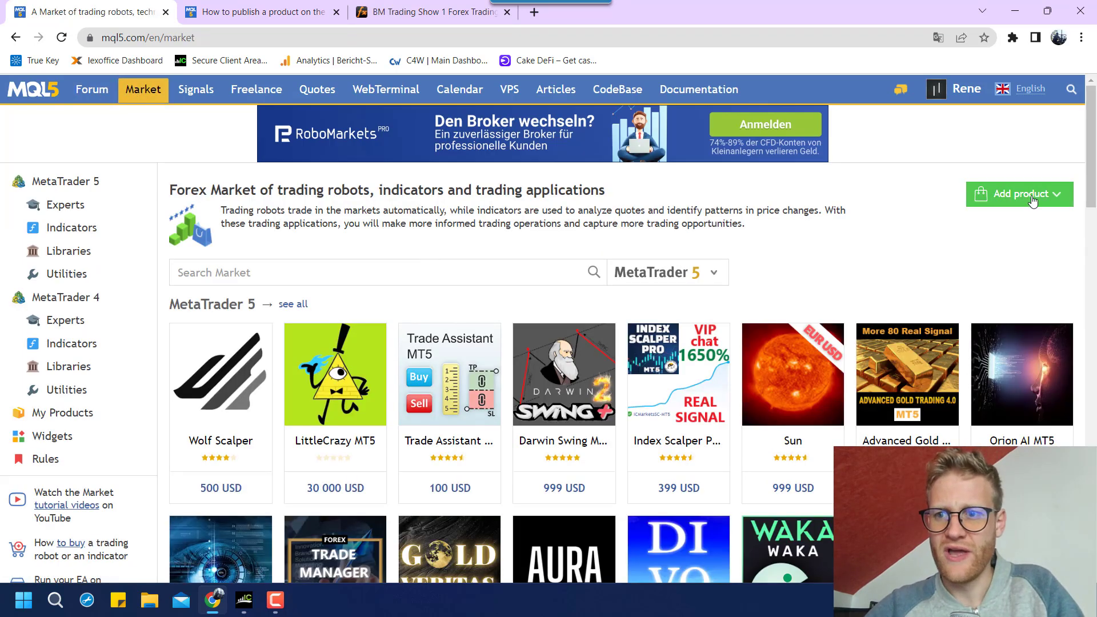
click(1031, 197)
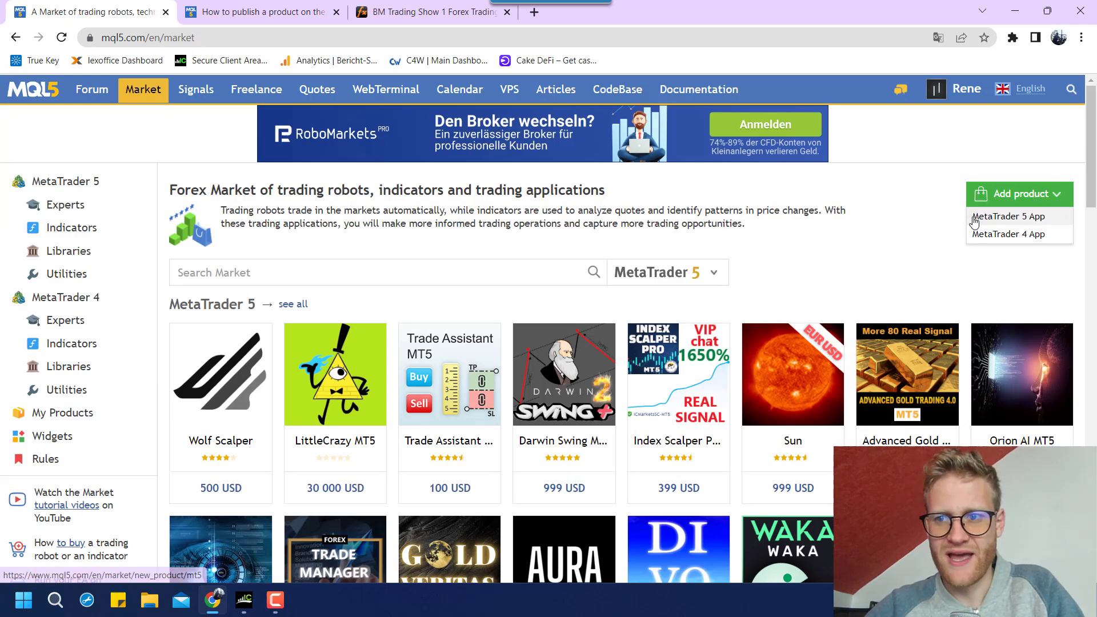
click(994, 223)
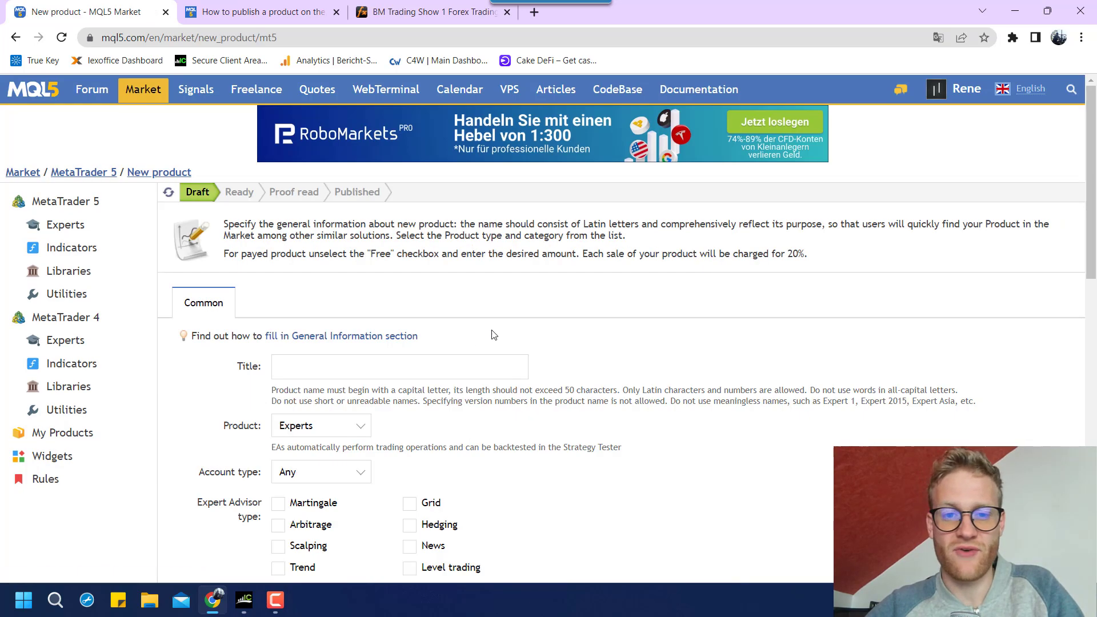
scroll(394, 351, down, 6)
scroll(394, 351, up, 6)
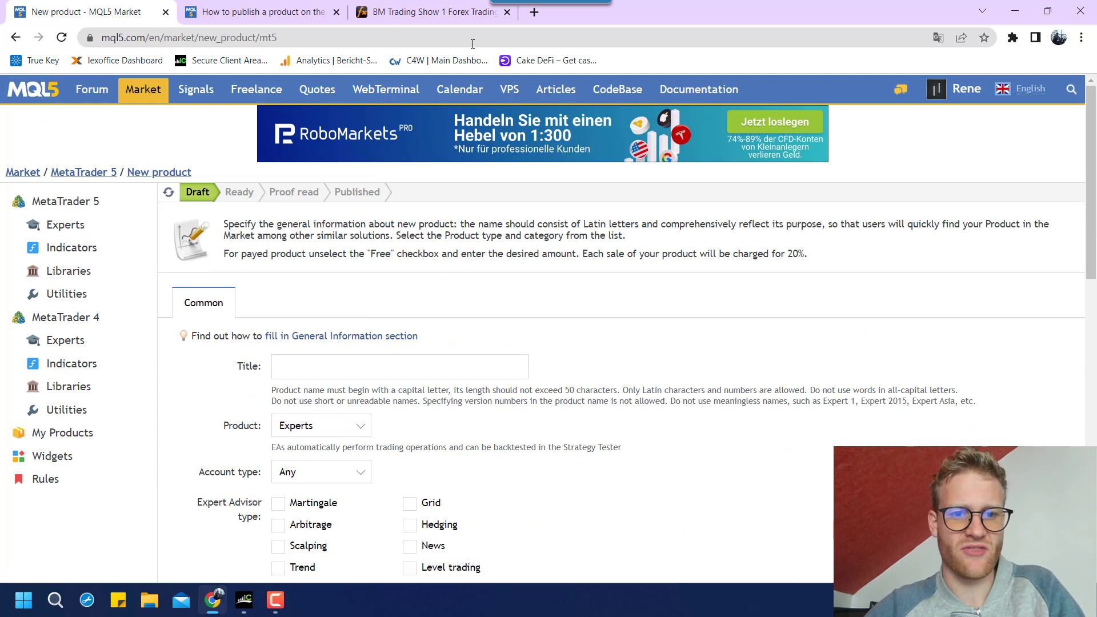
scroll(482, 384, down, 1)
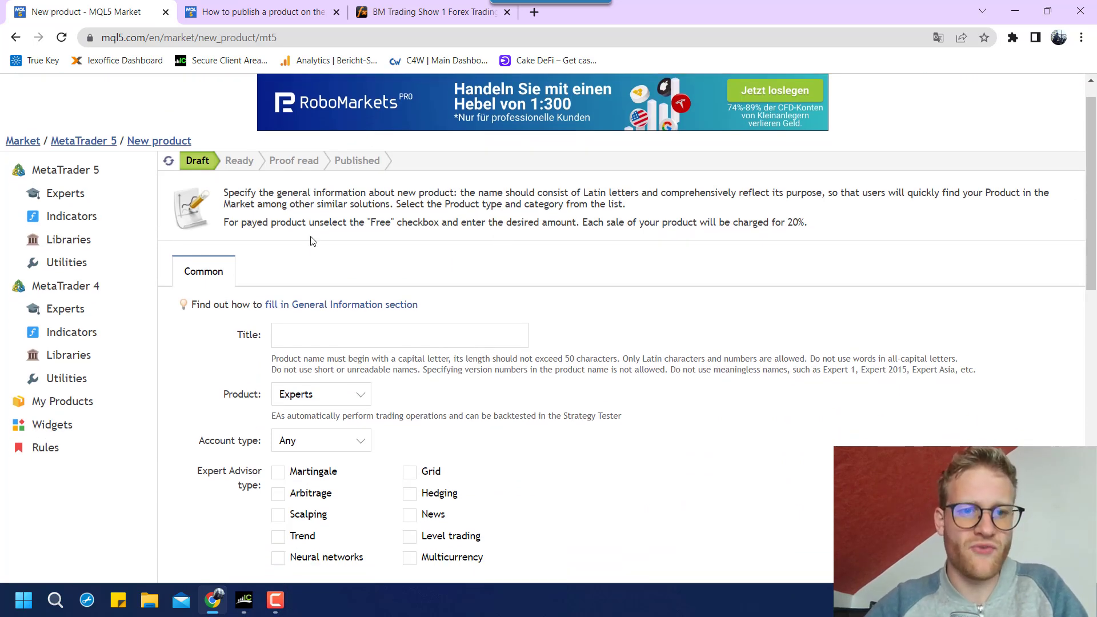
scroll(455, 445, down, 12)
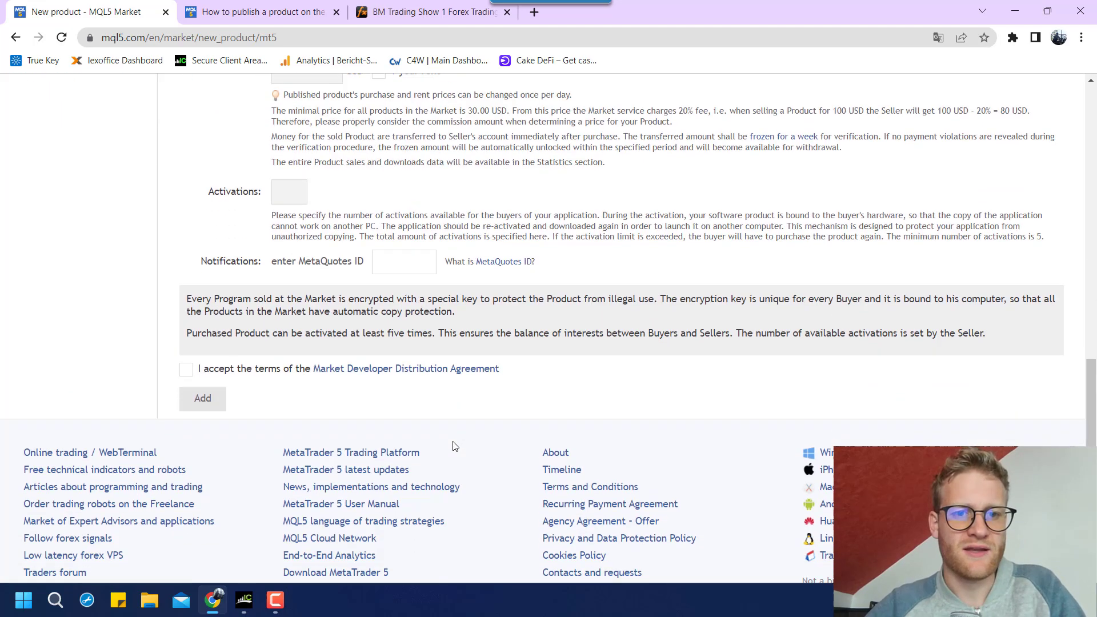
scroll(455, 446, up, 4)
scroll(455, 445, up, 7)
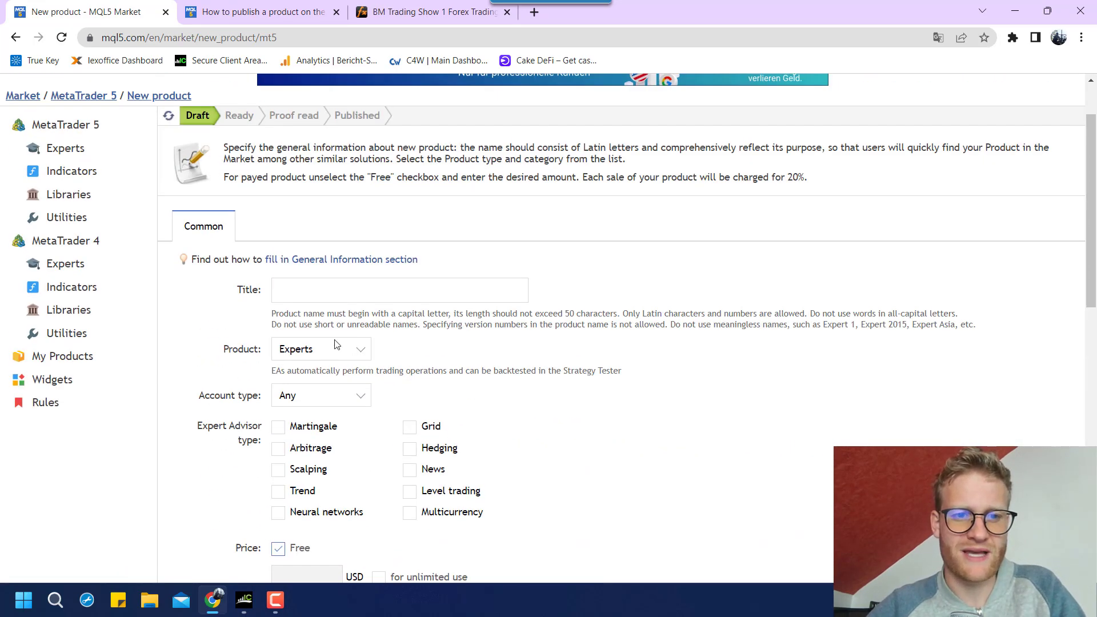
- Title the product 'Range Breakout EA', keep type Experts, and set account type to Hedged
click(310, 298)
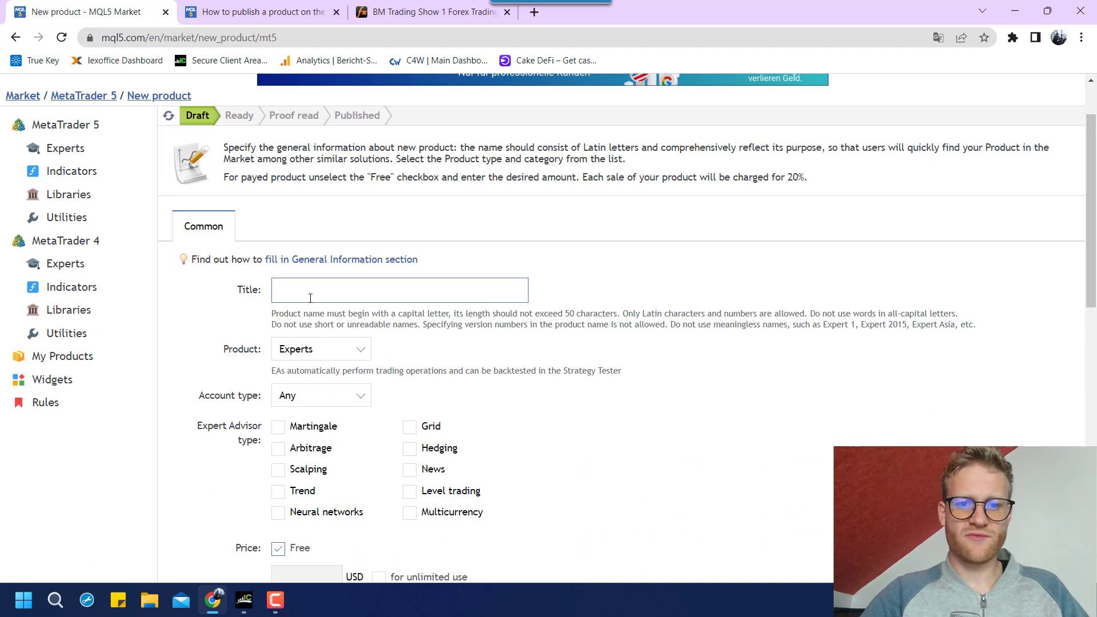
text(Range )
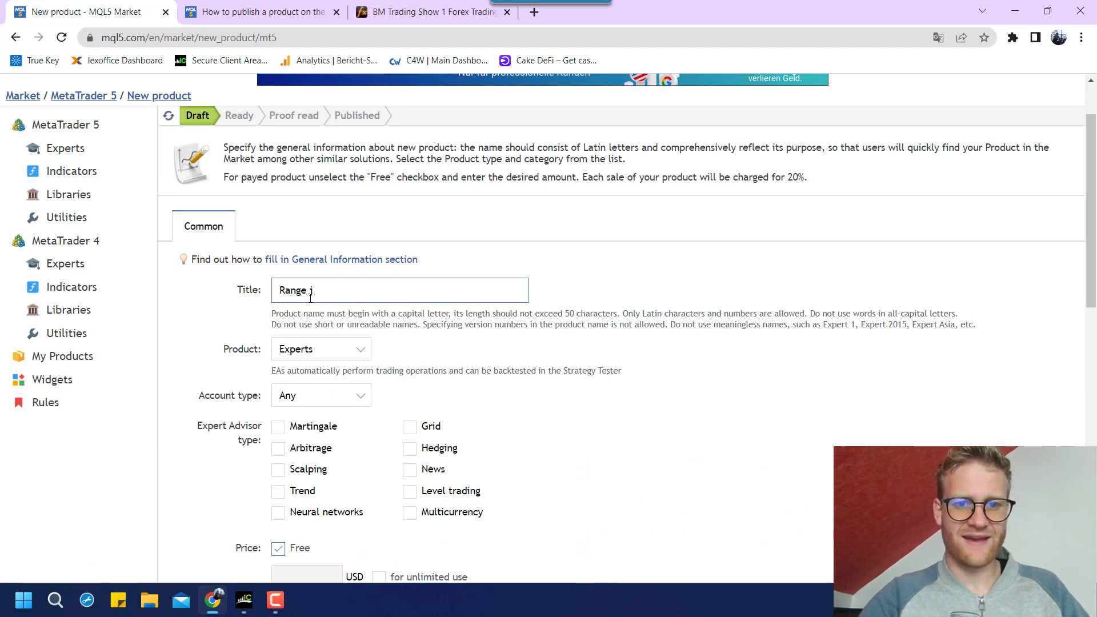
text(Breakout EA)
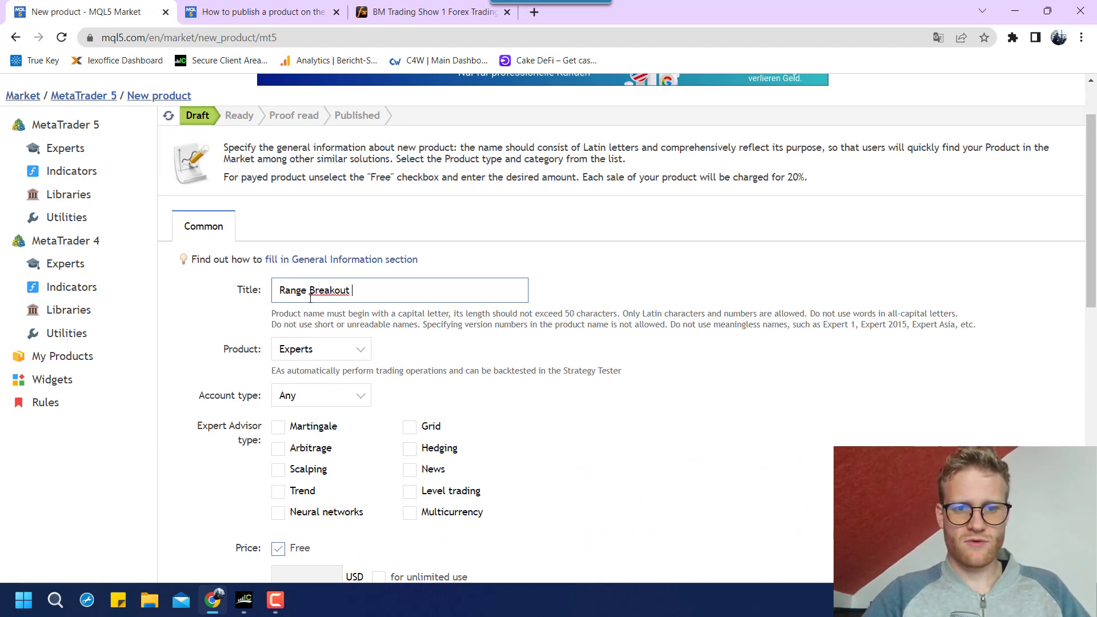
scroll(351, 320, down, 1)
click(351, 317)
click(351, 317)
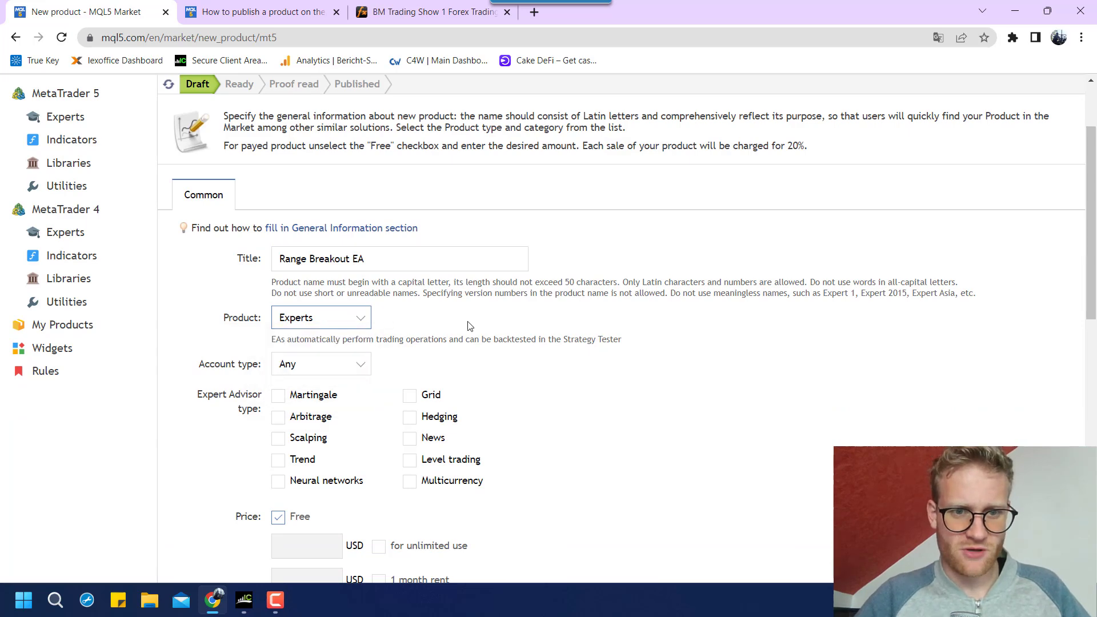
scroll(466, 323, down, 2)
click(323, 243)
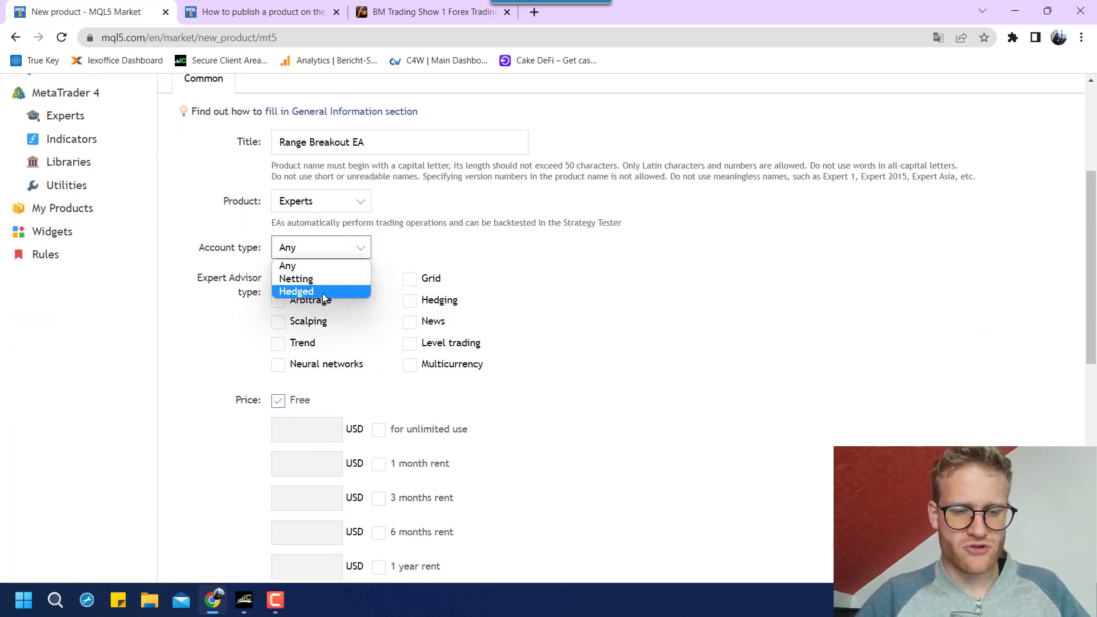
click(303, 292)
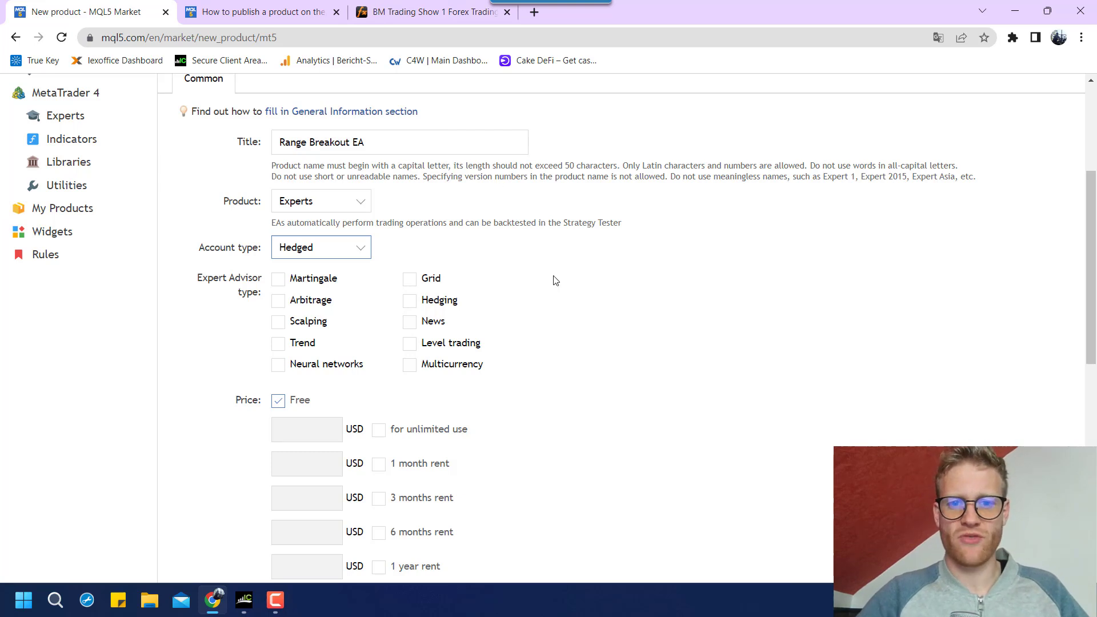
- Tick Trend as the Expert Advisor type for Range Breakout EA
scroll(486, 225, down, 1)
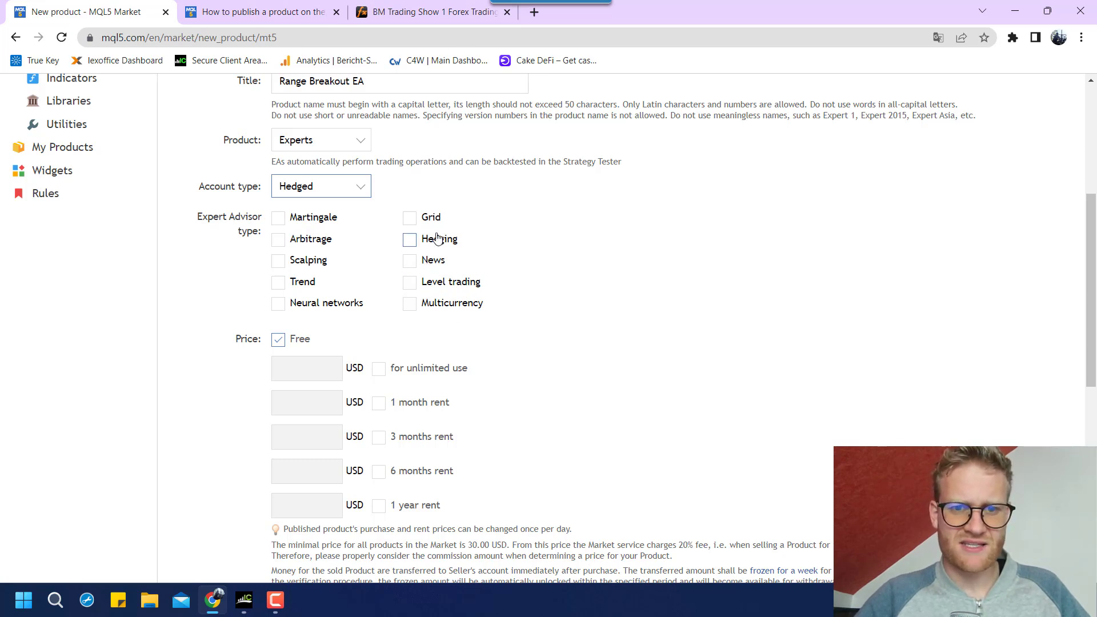
click(296, 283)
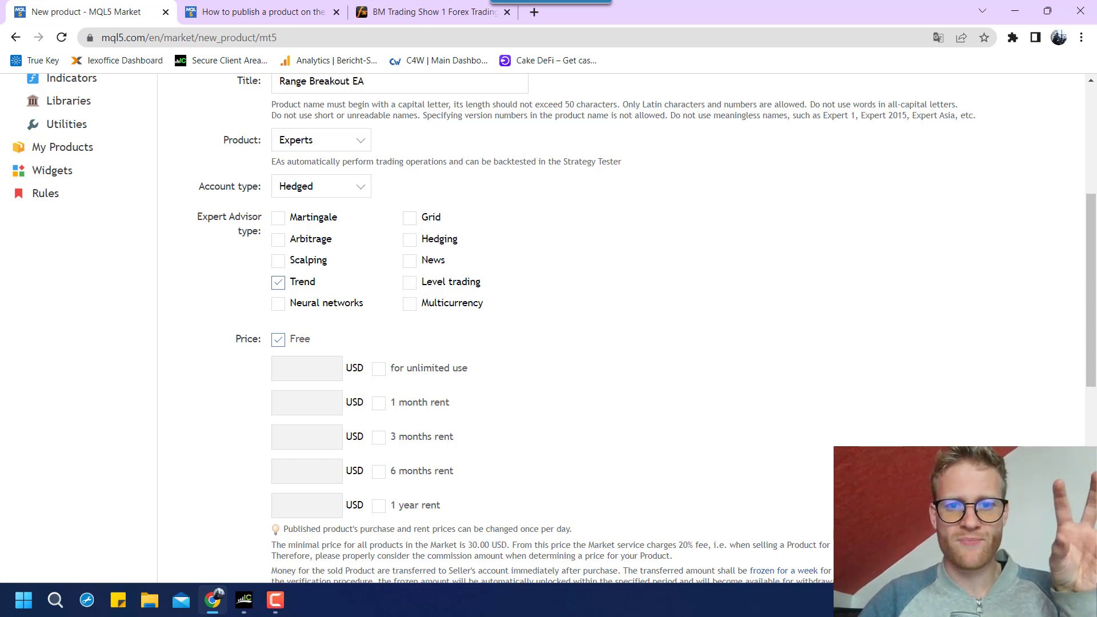
scroll(369, 308, down, 1)
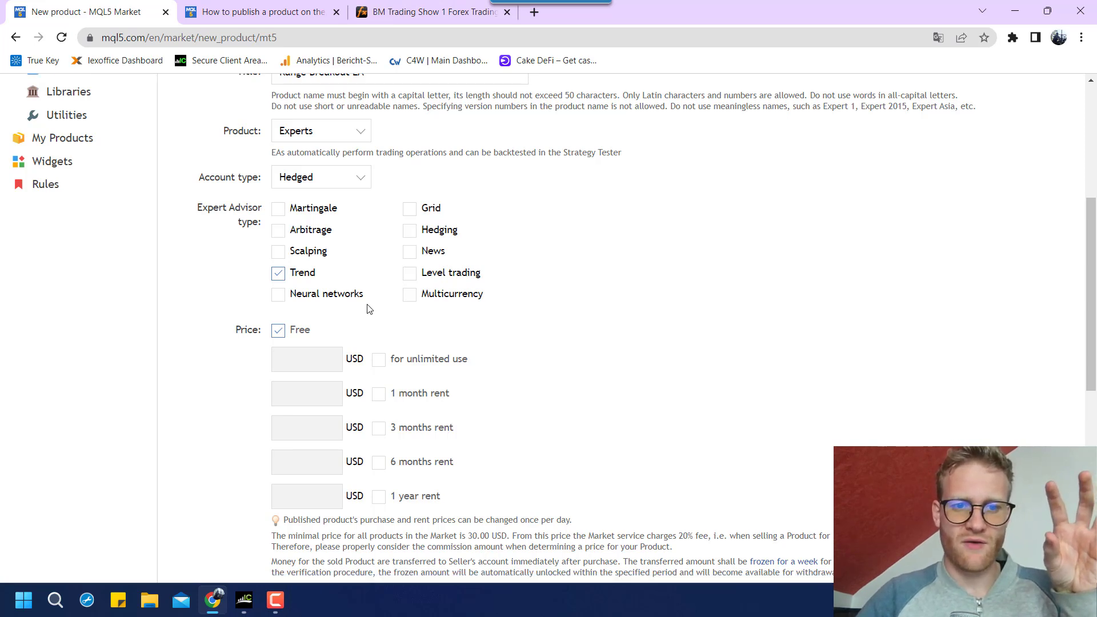
scroll(352, 367, down, 1)
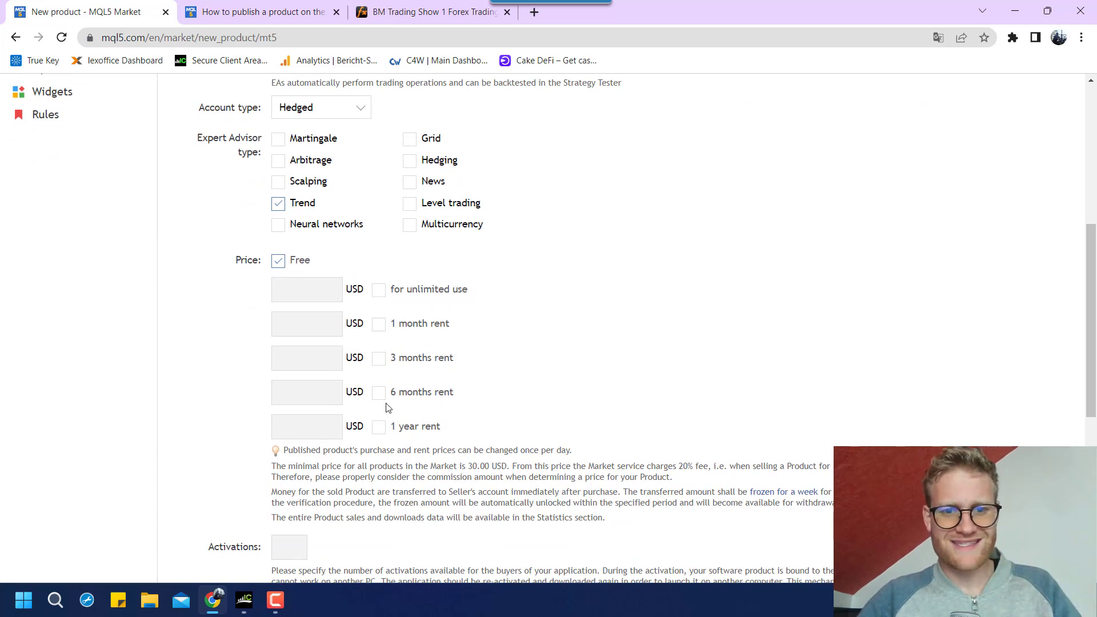
- Make the product paid at 97.00 USD for unlimited use and 37.00 USD for 3-month rent
click(379, 290)
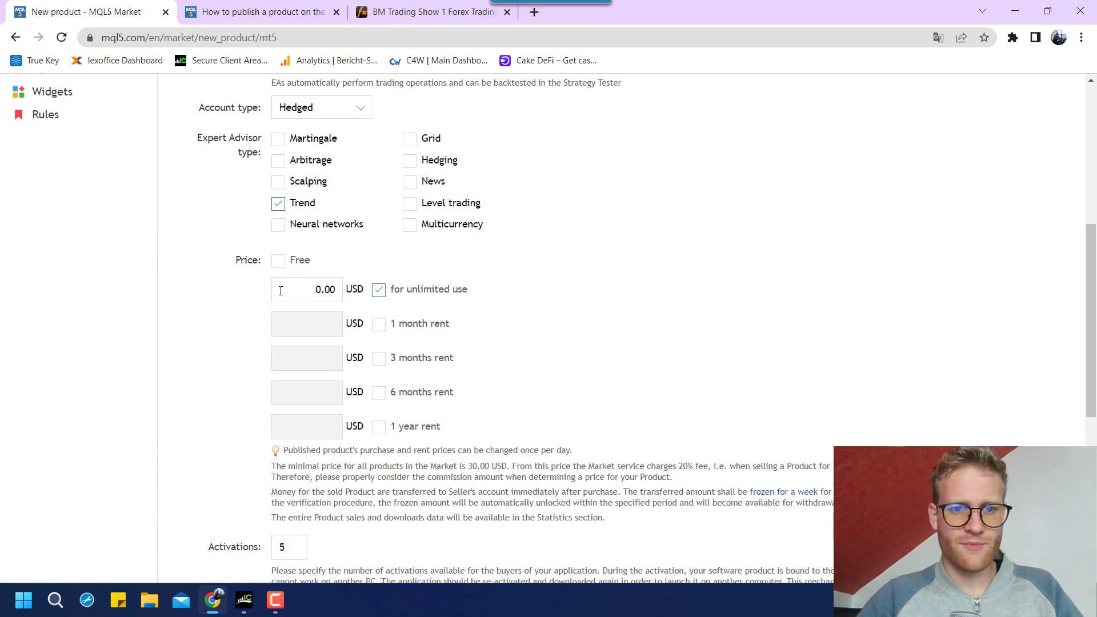
click(280, 290)
text(97)
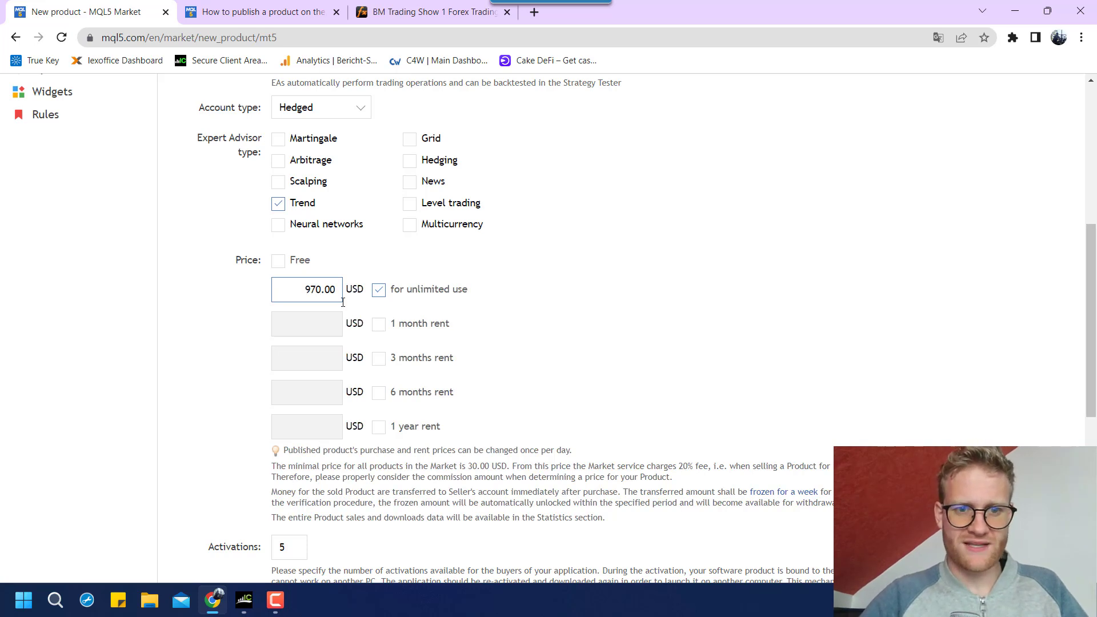
key(Delete)
click(647, 301)
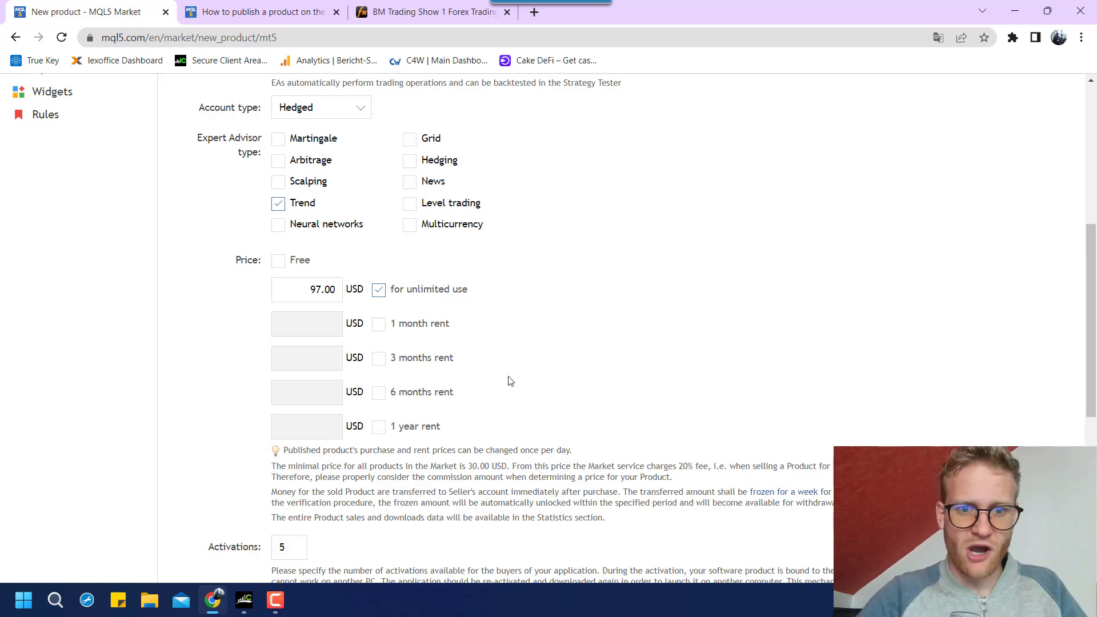
drag(509, 430, 465, 256)
scroll(563, 289, up, 6)
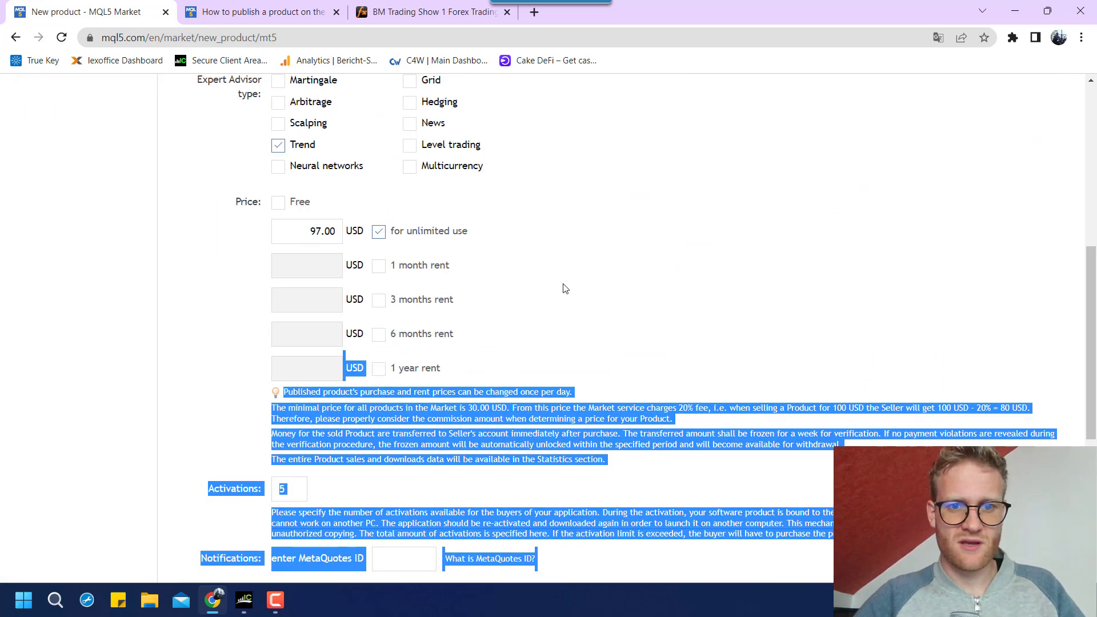
click(560, 285)
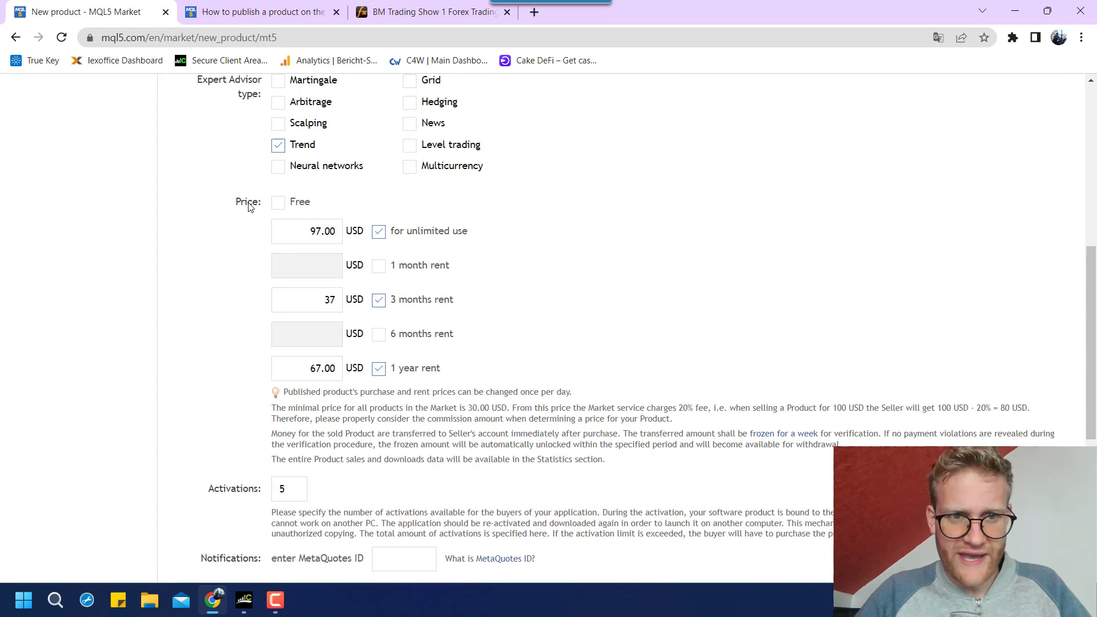
drag(226, 201, 572, 394)
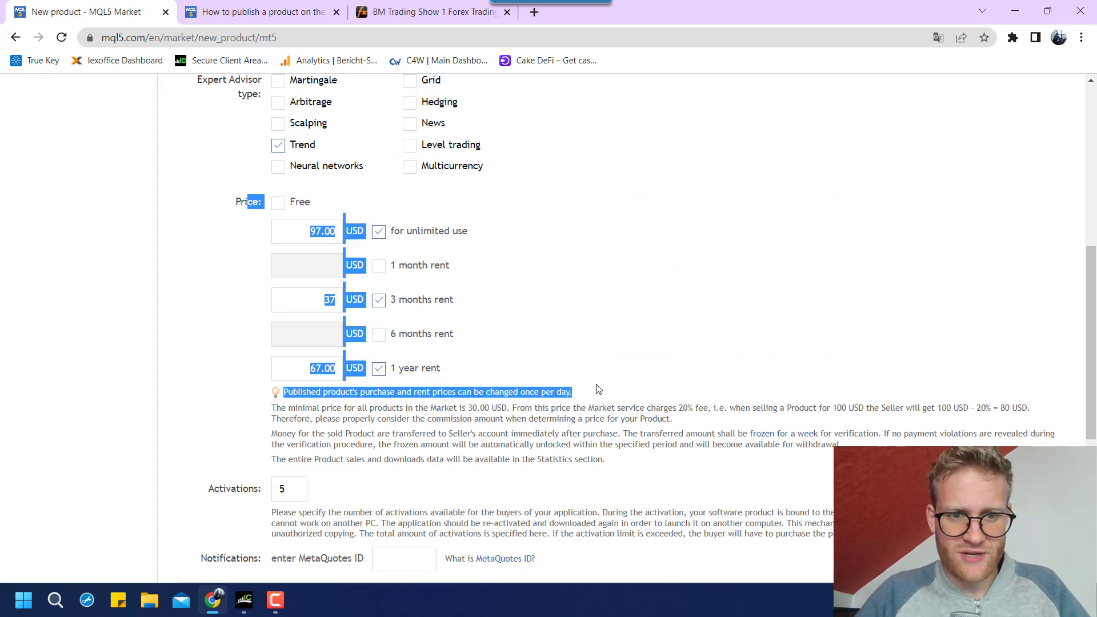
click(528, 124)
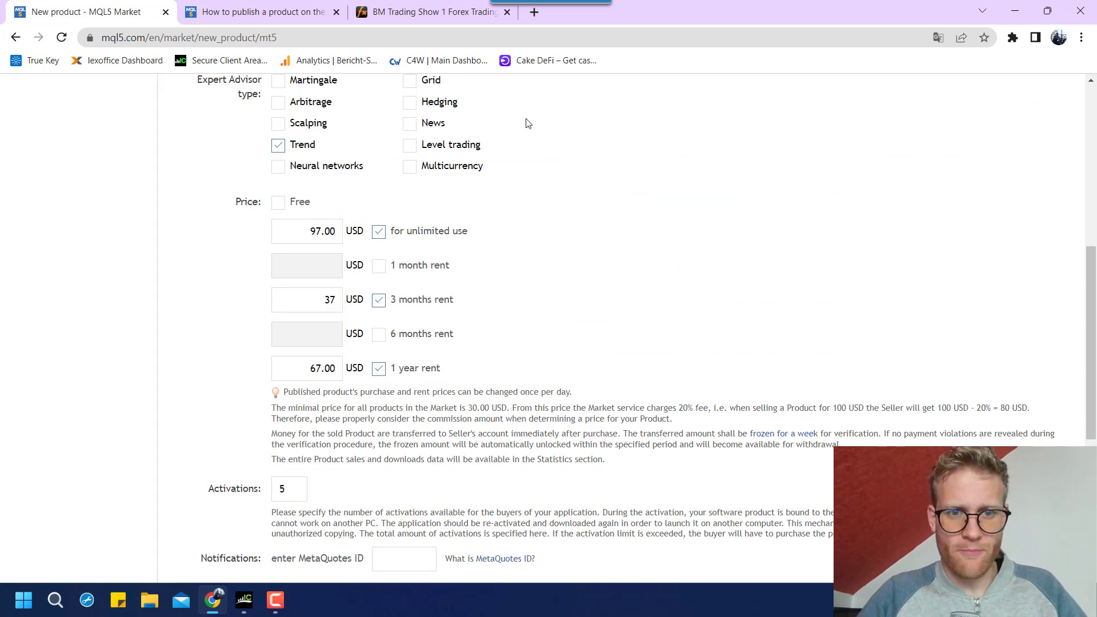
click(339, 301)
text(.00)
click(557, 362)
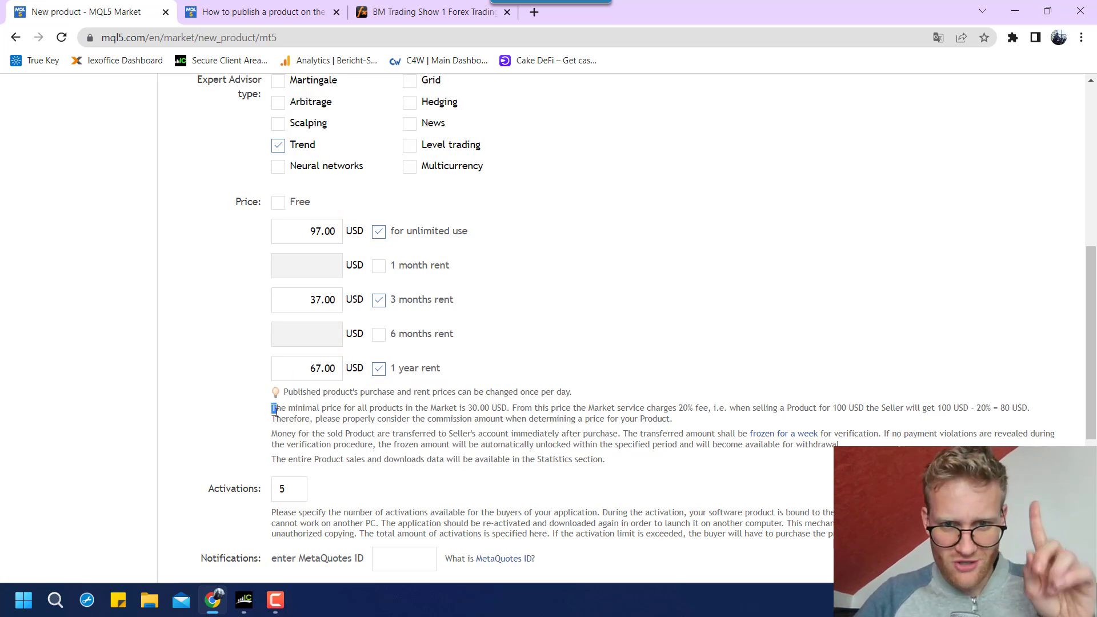
- Highlight the 30.00 minimum price, 20% commission, and 100 USD to 80 USD payout example
drag(274, 408, 277, 434)
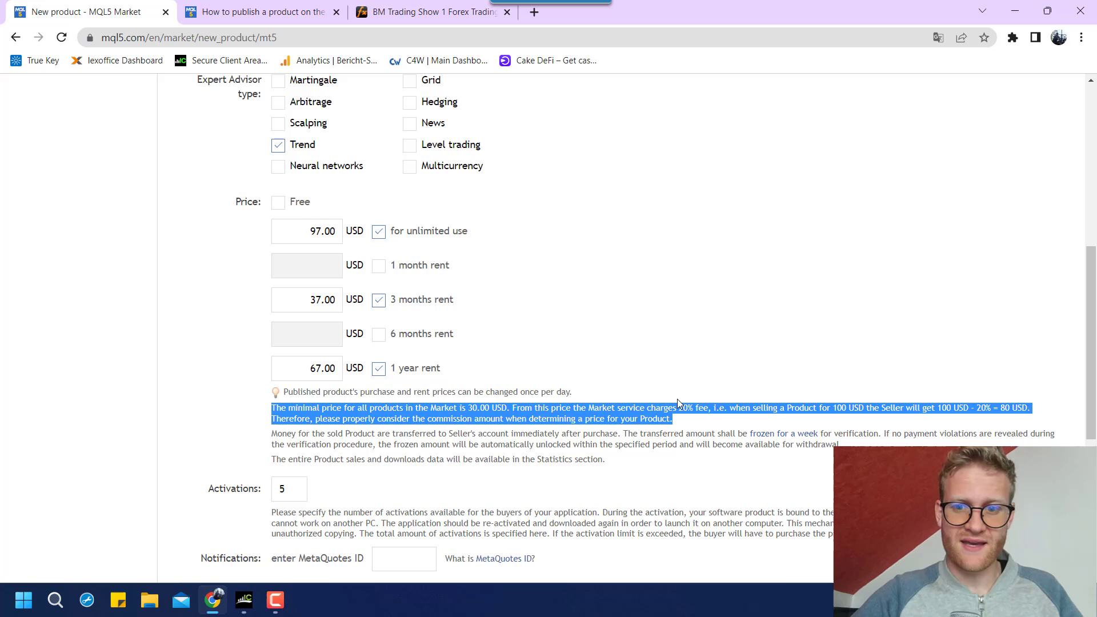
click(655, 378)
double_click(470, 408)
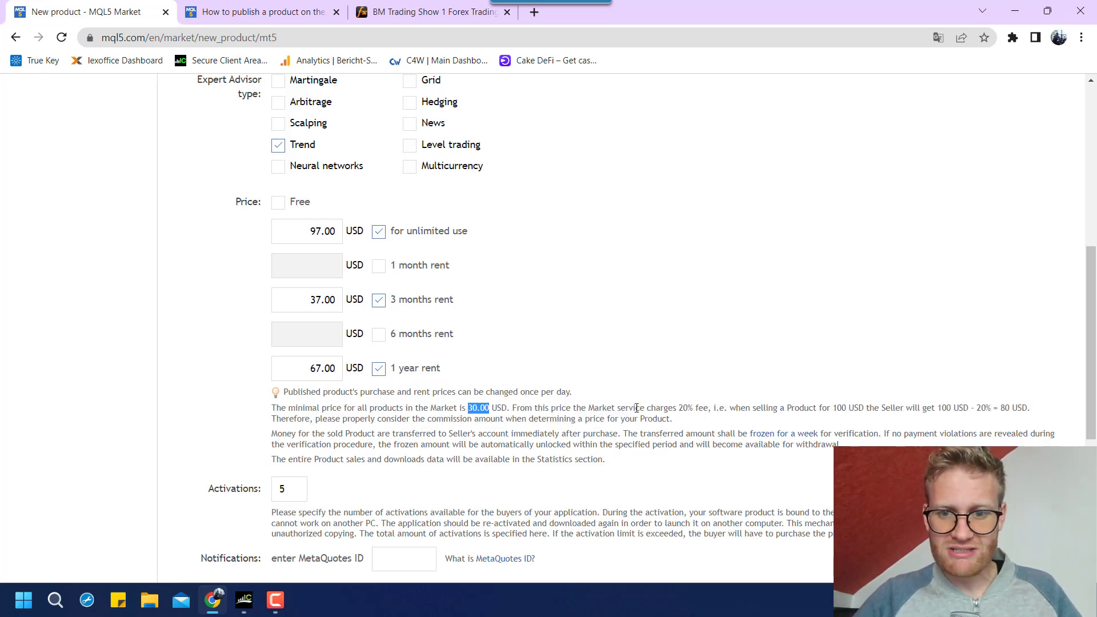
double_click(683, 407)
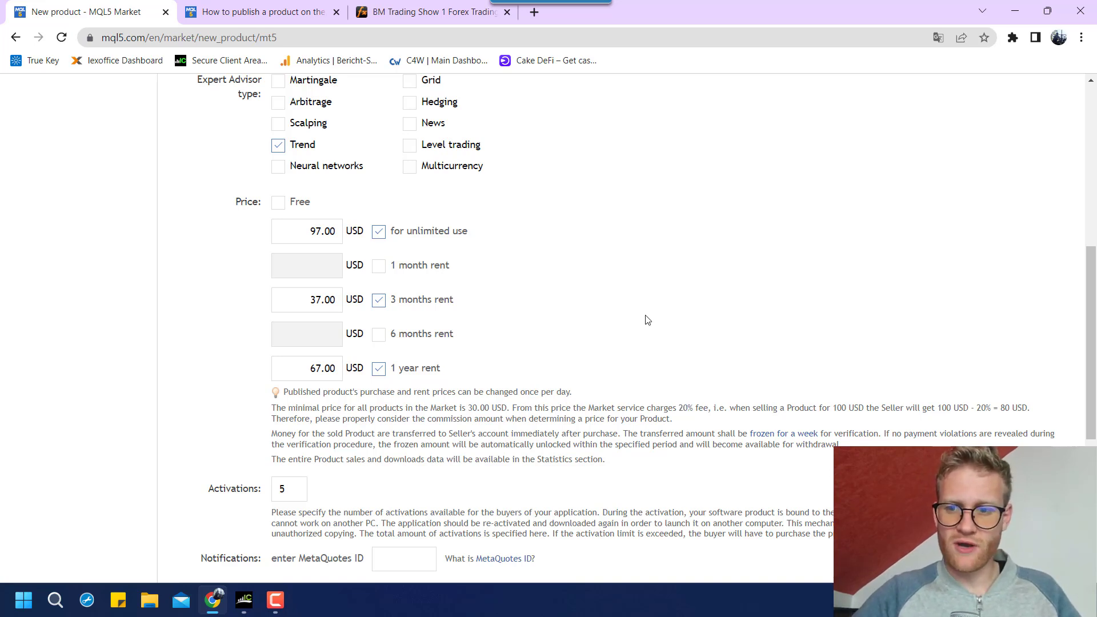
mouse_move(836, 406)
mouse_down()
mouse_move(800, 420)
mouse_move(894, 407)
mouse_move(838, 406)
mouse_up()
double_click(839, 408)
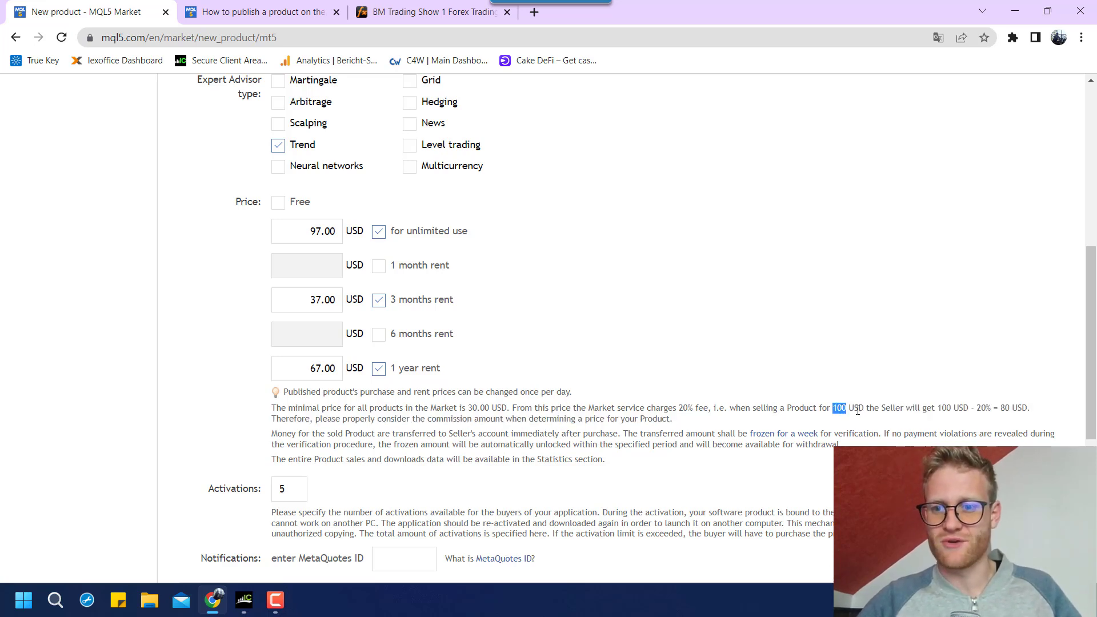
double_click(856, 408)
click(947, 409)
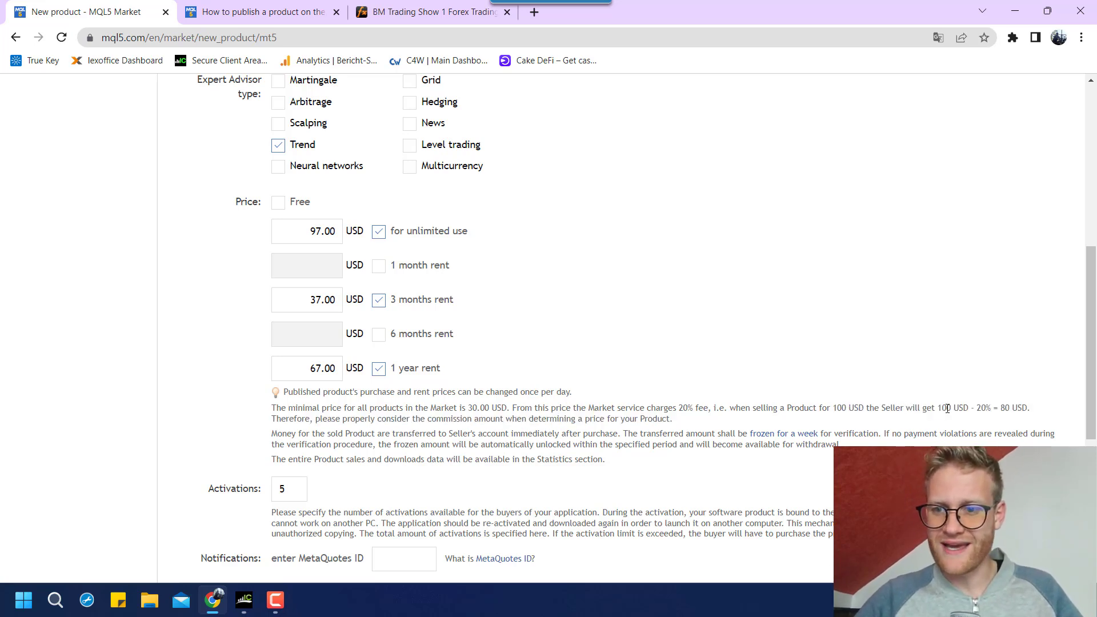
double_click(1004, 409)
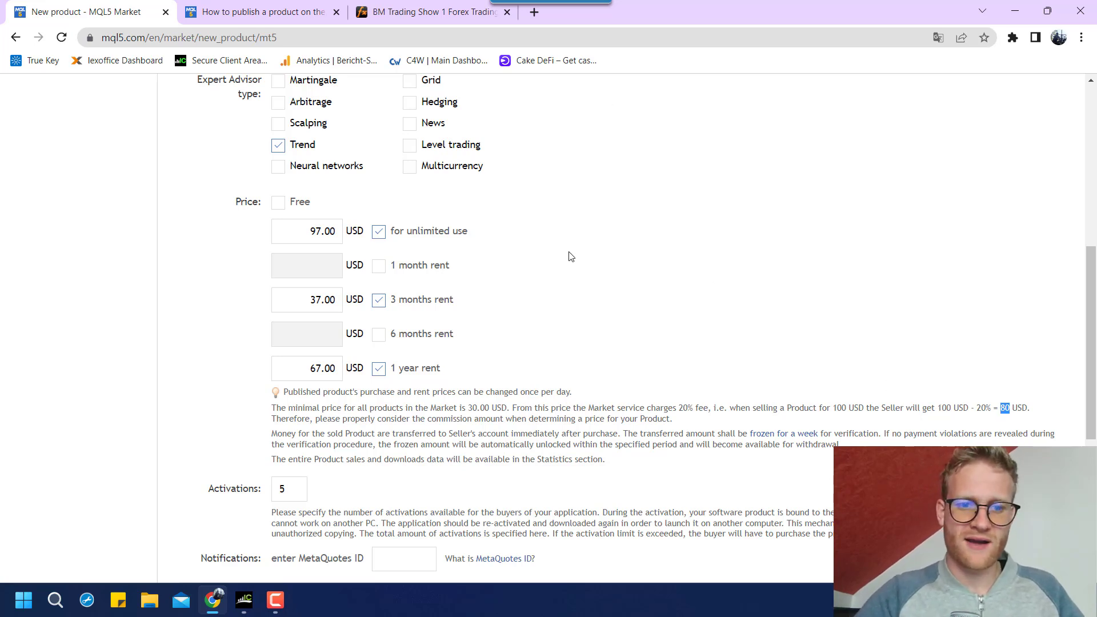
- Set the number of activations per purchase to 10
scroll(449, 579, down, 1)
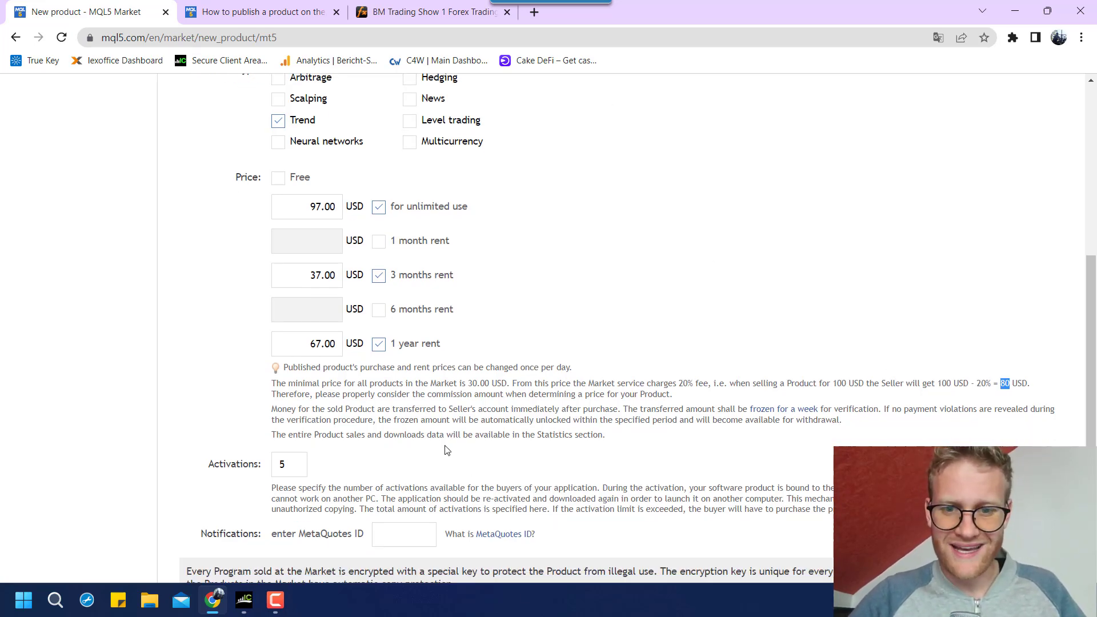
scroll(447, 450, down, 1)
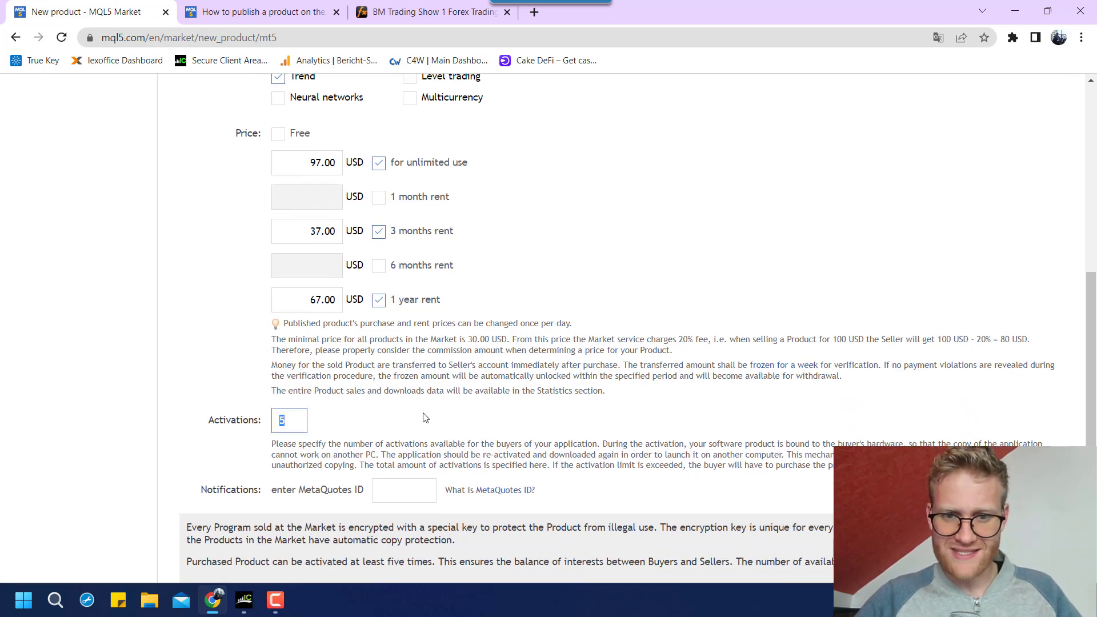
scroll(437, 416, down, 1)
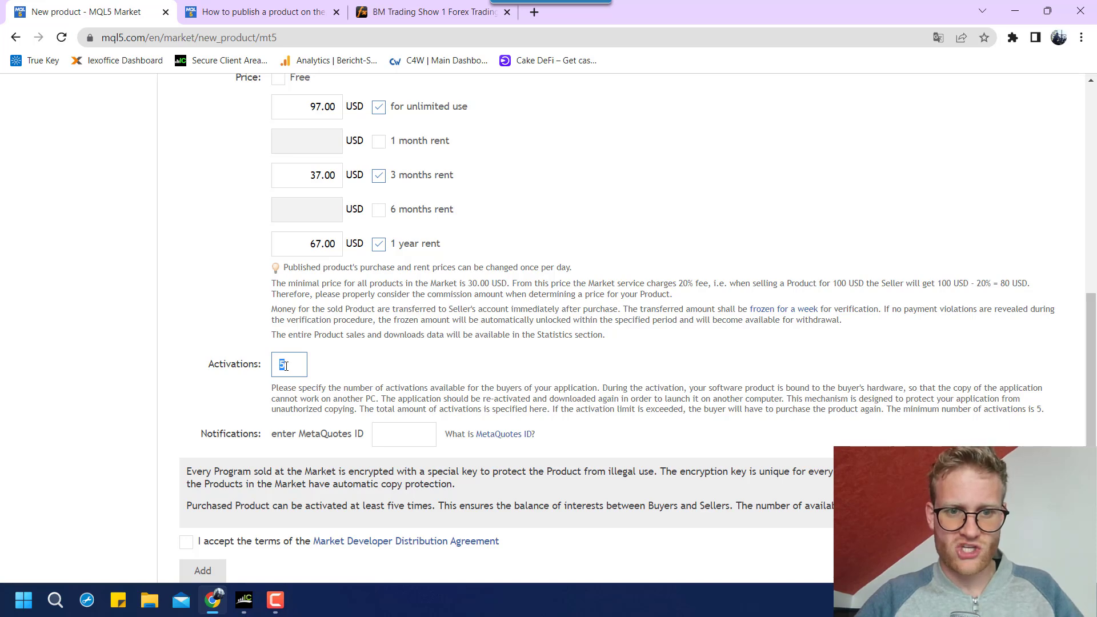
text(10)
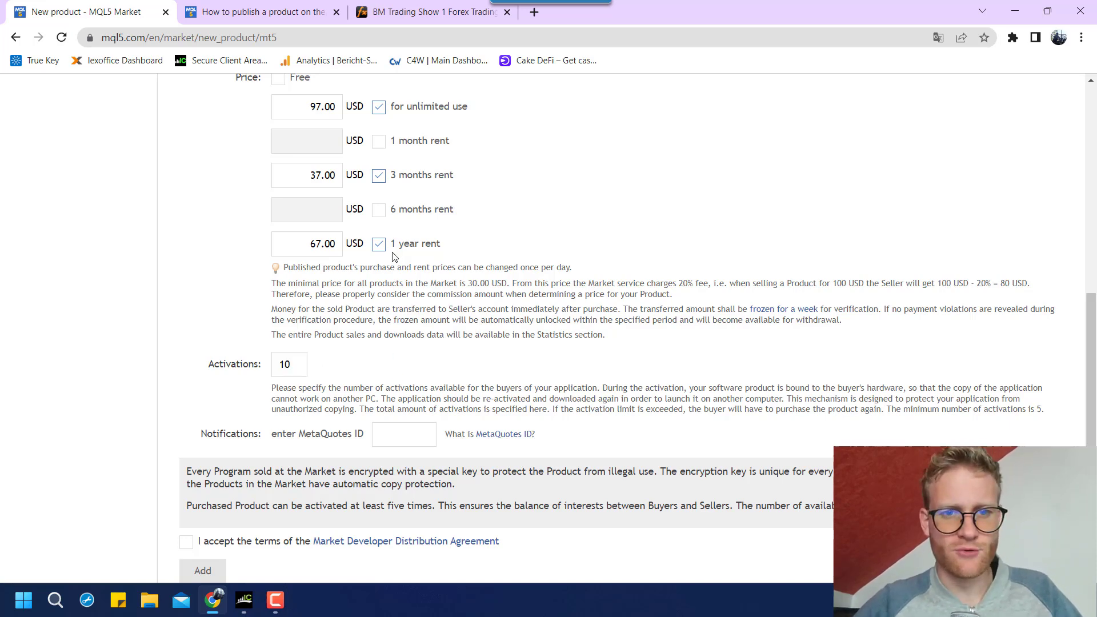
scroll(392, 257, up, 2)
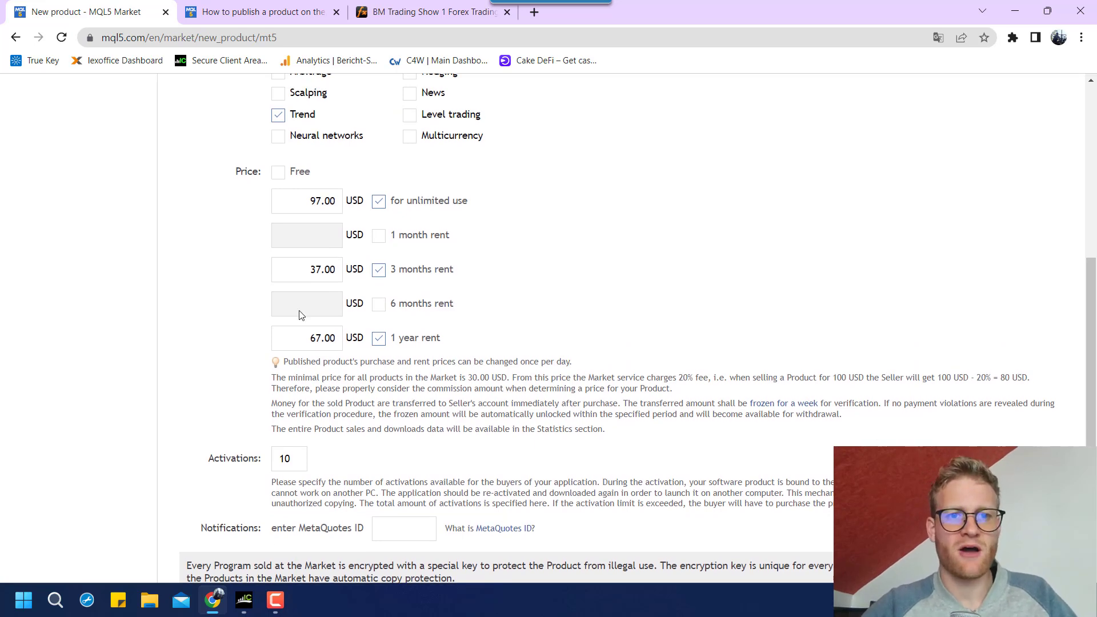
double_click(276, 460)
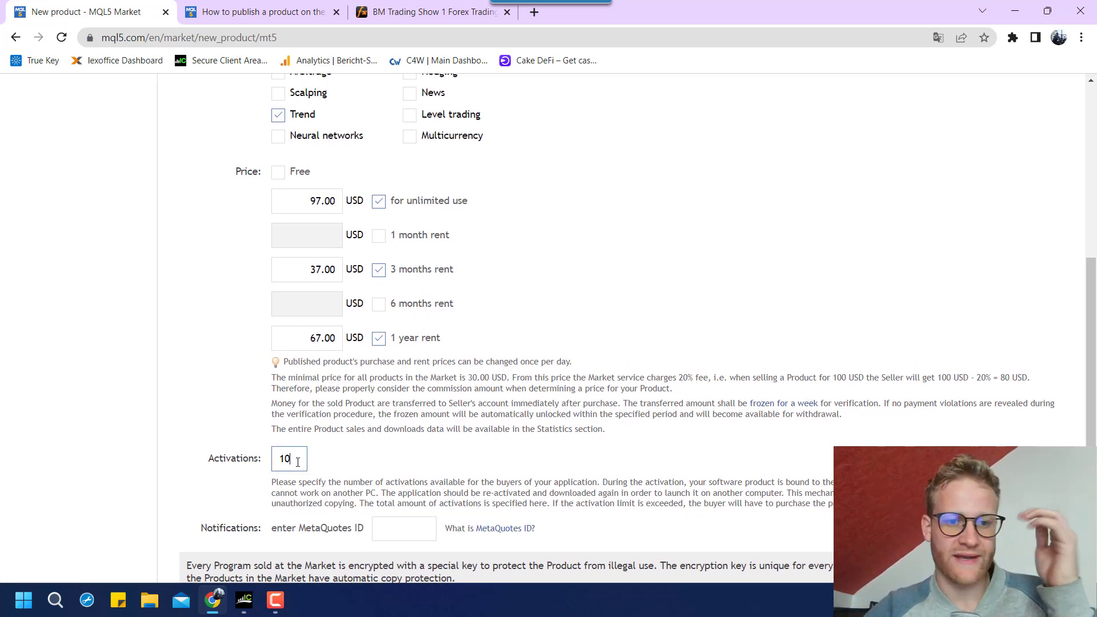
- Focus the MetaQuotes ID notification field and open the 'What is MetaQuotes ID?' article
scroll(185, 419, down, 1)
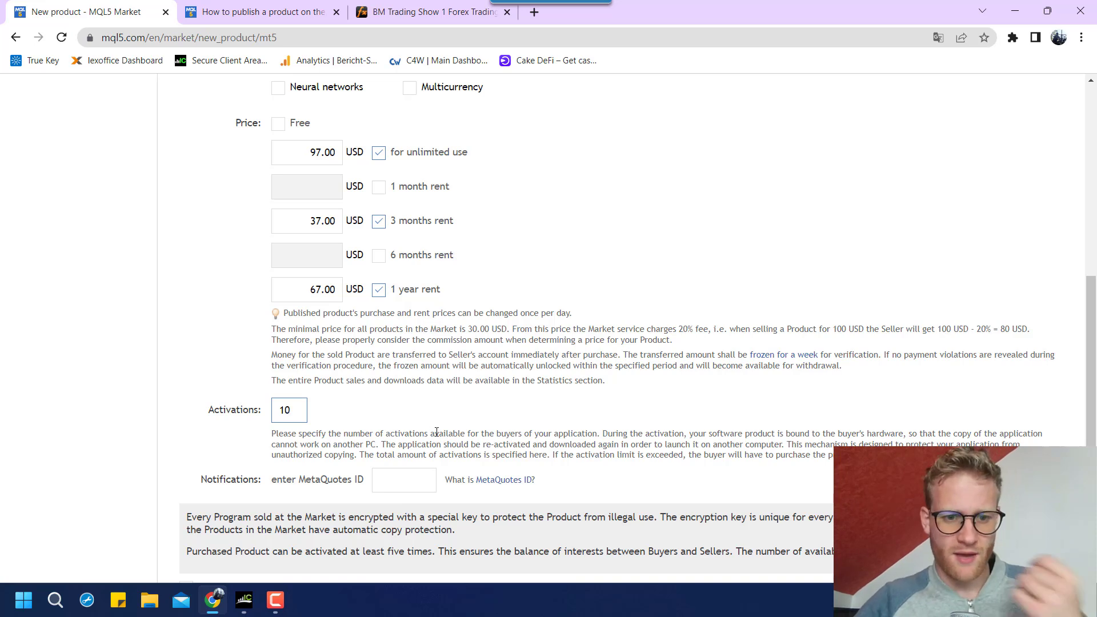
scroll(437, 434, down, 1)
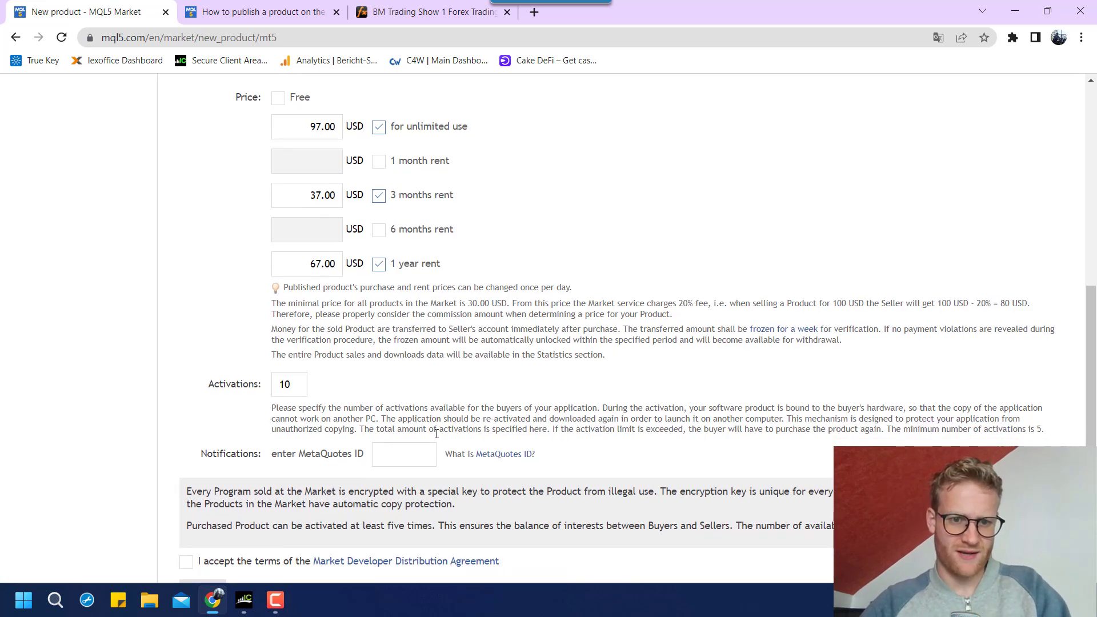
scroll(412, 428, down, 1)
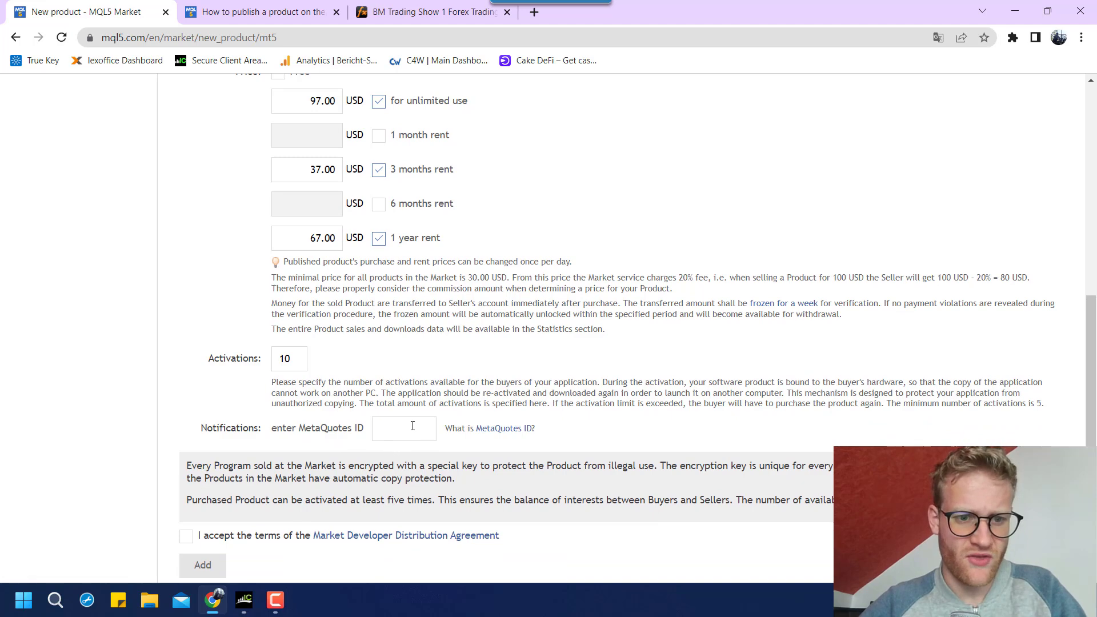
click(413, 426)
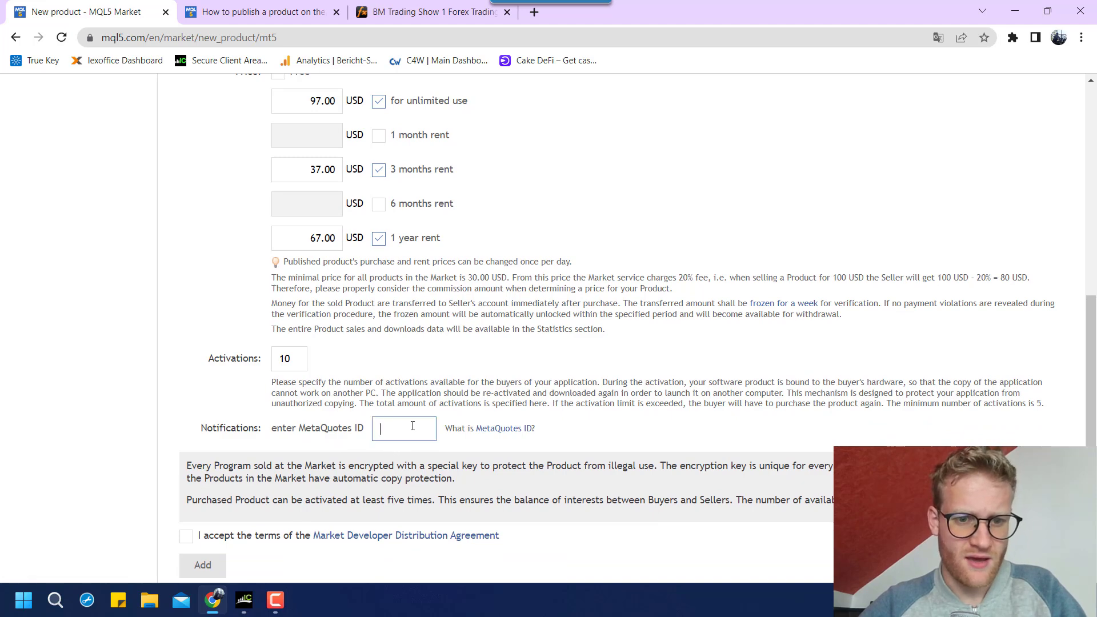
click(500, 433)
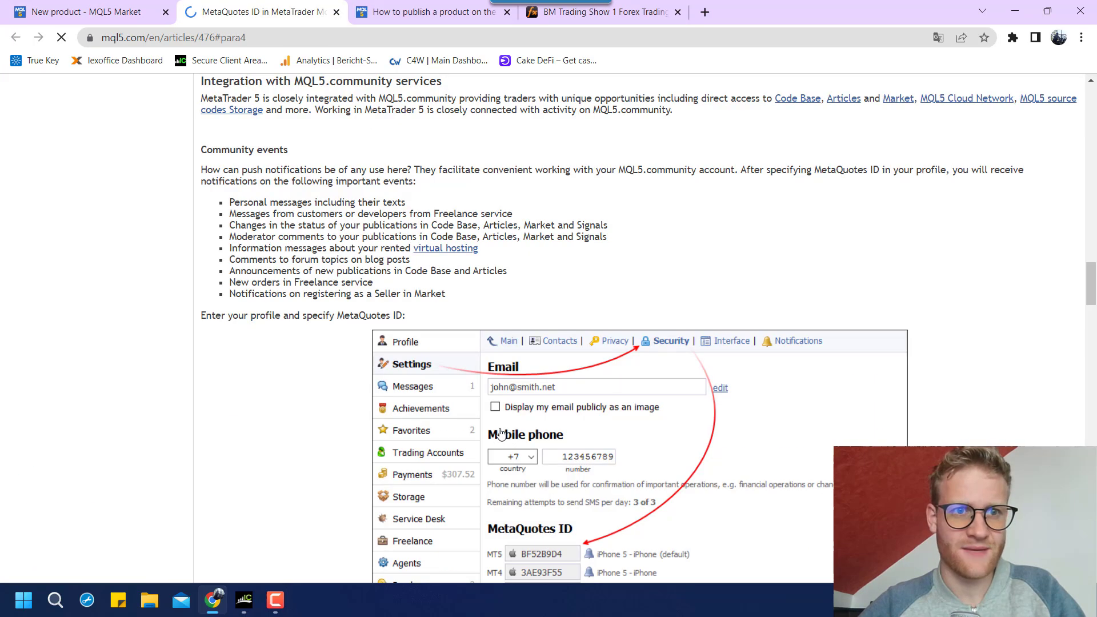
- Scroll through the MetaQuotes ID article, then close its tab
scroll(308, 314, down, 17)
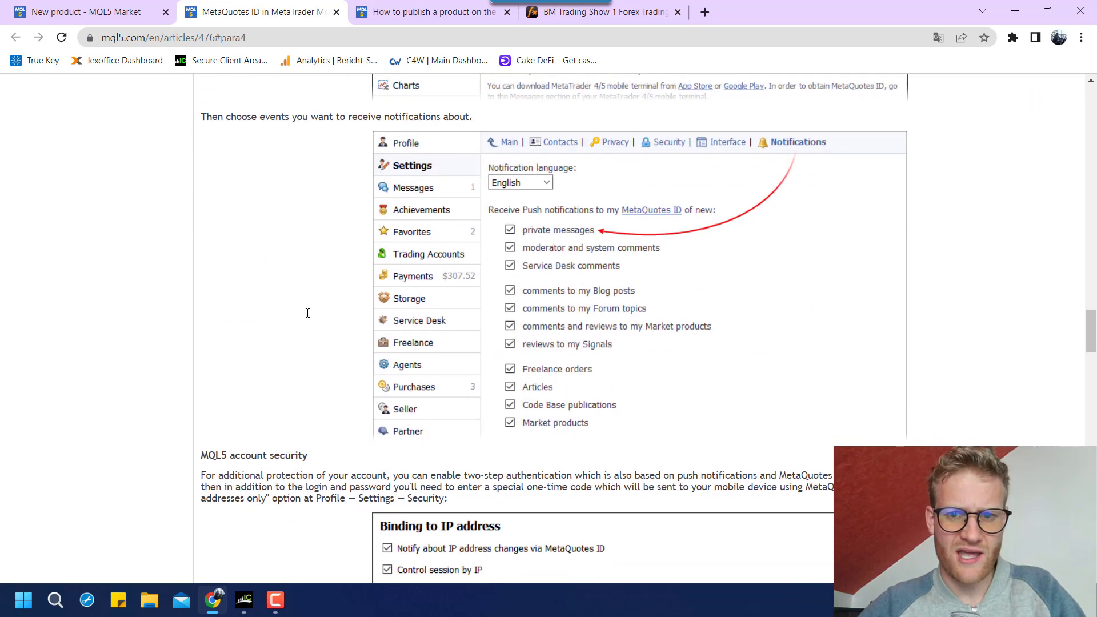
scroll(307, 313, down, 7)
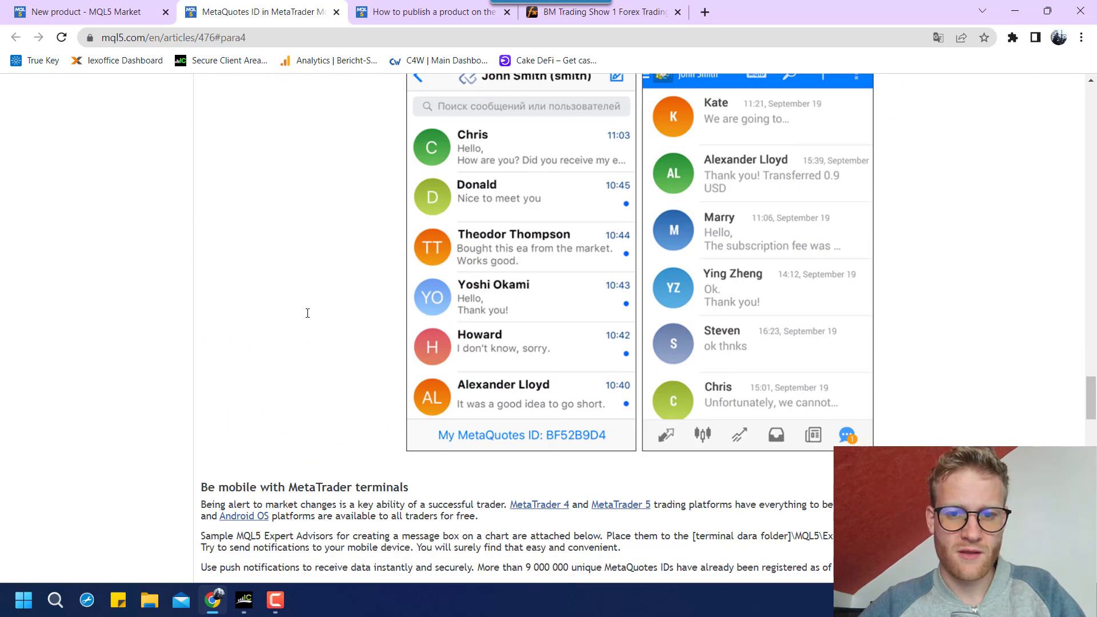
scroll(307, 313, down, 20)
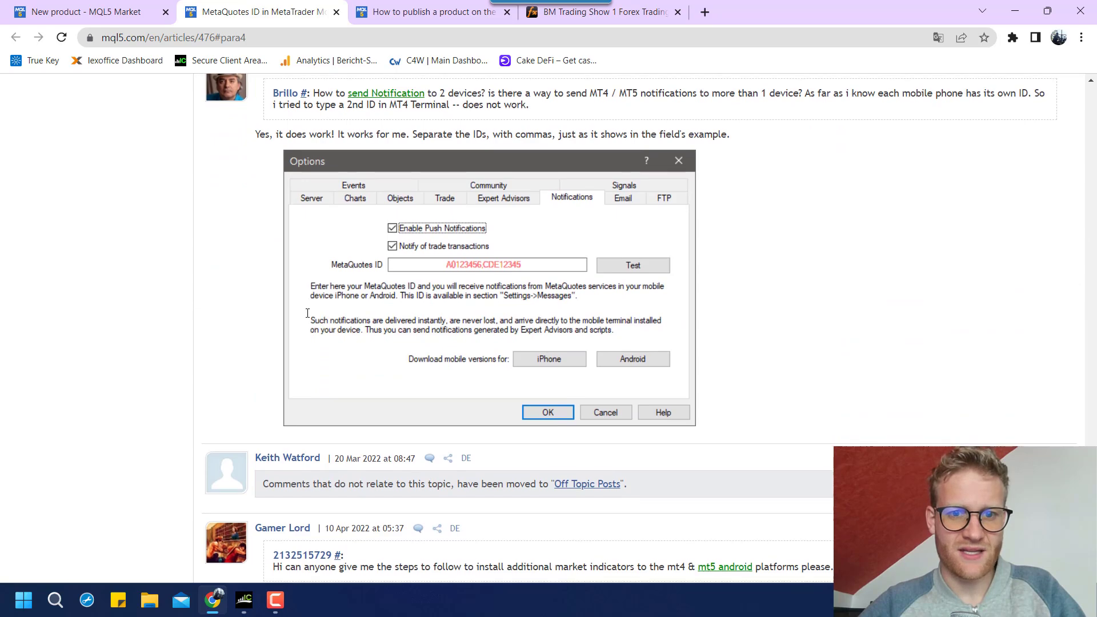
click(337, 12)
- Accept the Market Developer Distribution Agreement terms and bring up the agreement link's options
scroll(397, 433, down, 4)
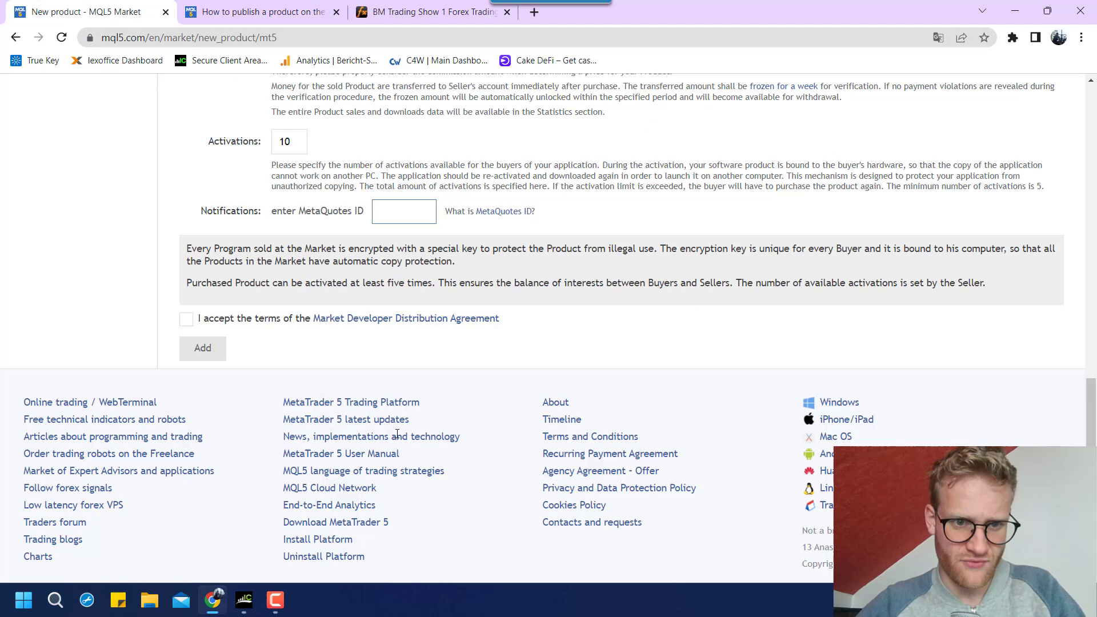
click(261, 325)
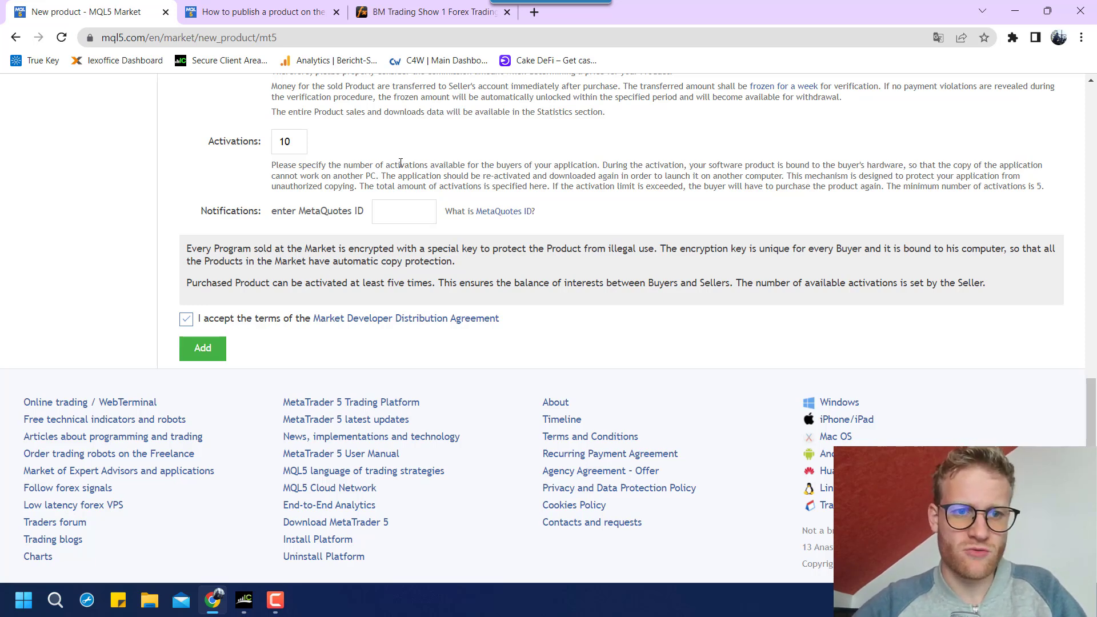
right_click(445, 318)
click(464, 331)
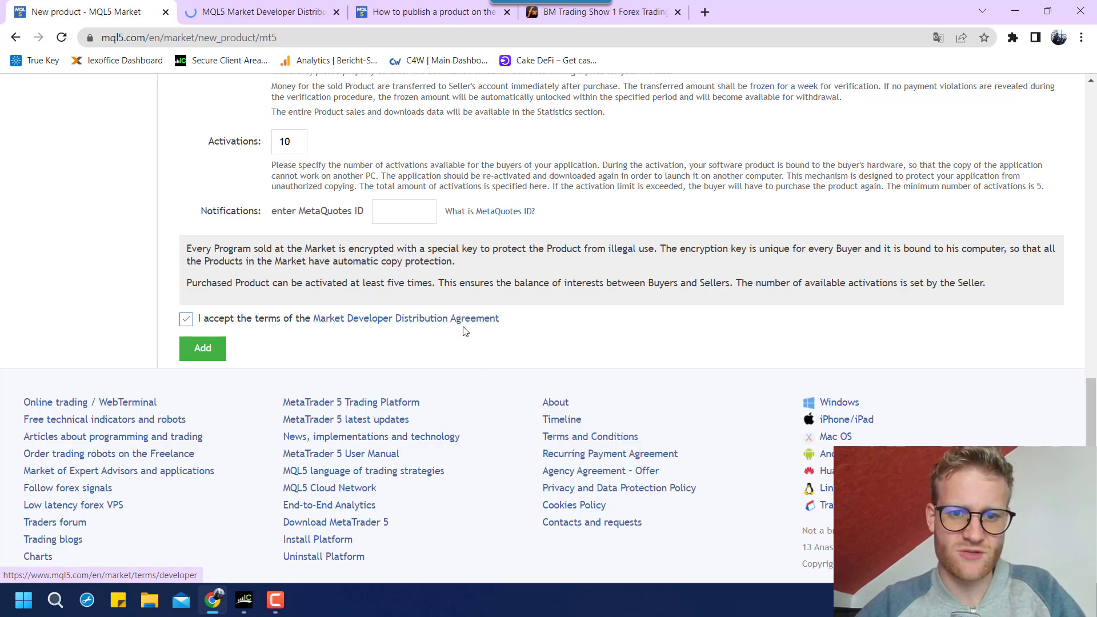
click(267, 5)
scroll(373, 282, down, 20)
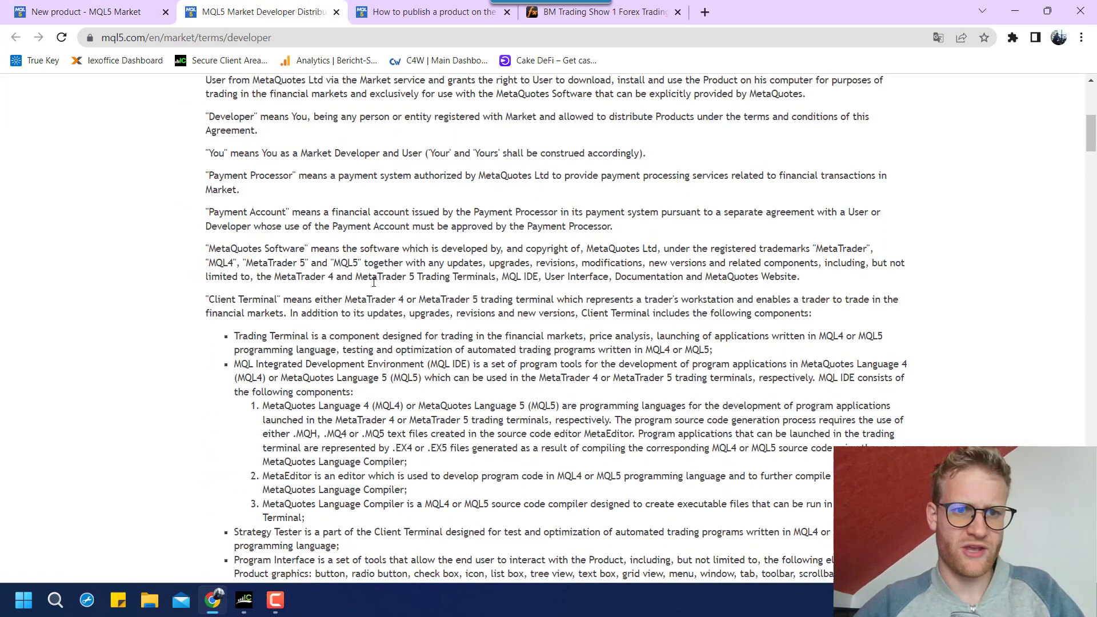
scroll(374, 282, down, 13)
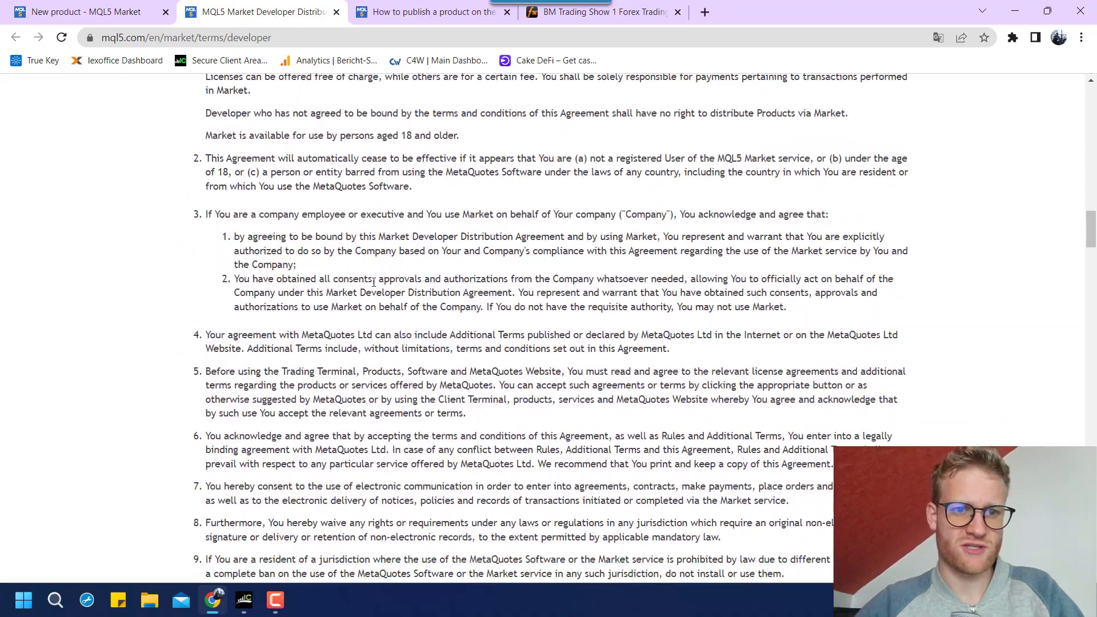
scroll(374, 282, up, 1)
scroll(350, 275, down, 17)
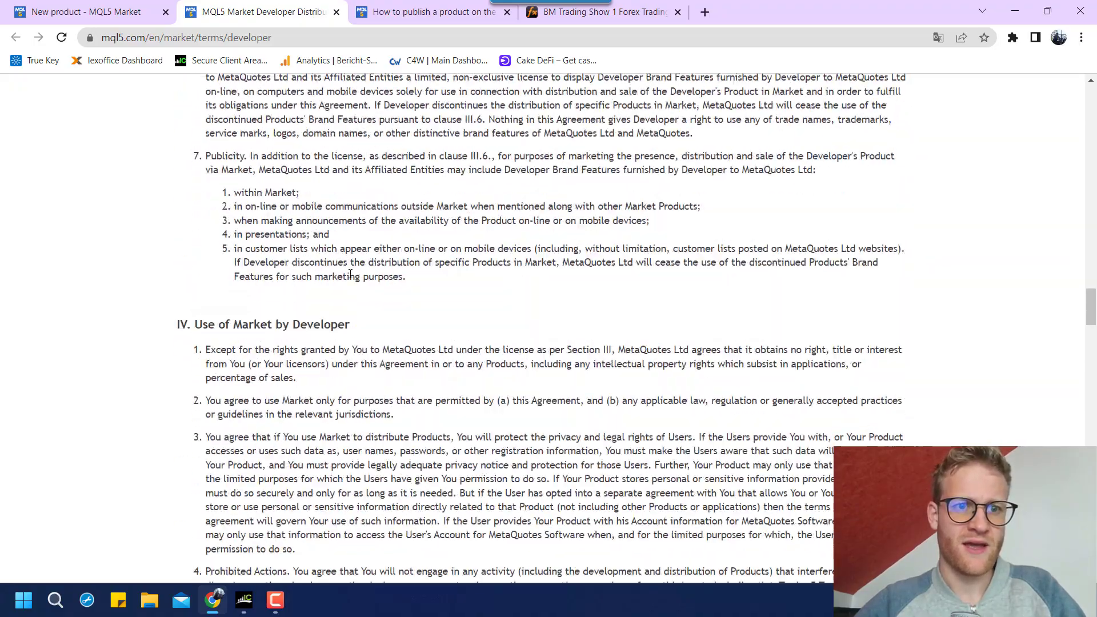
scroll(350, 274, up, 5)
scroll(322, 289, down, 20)
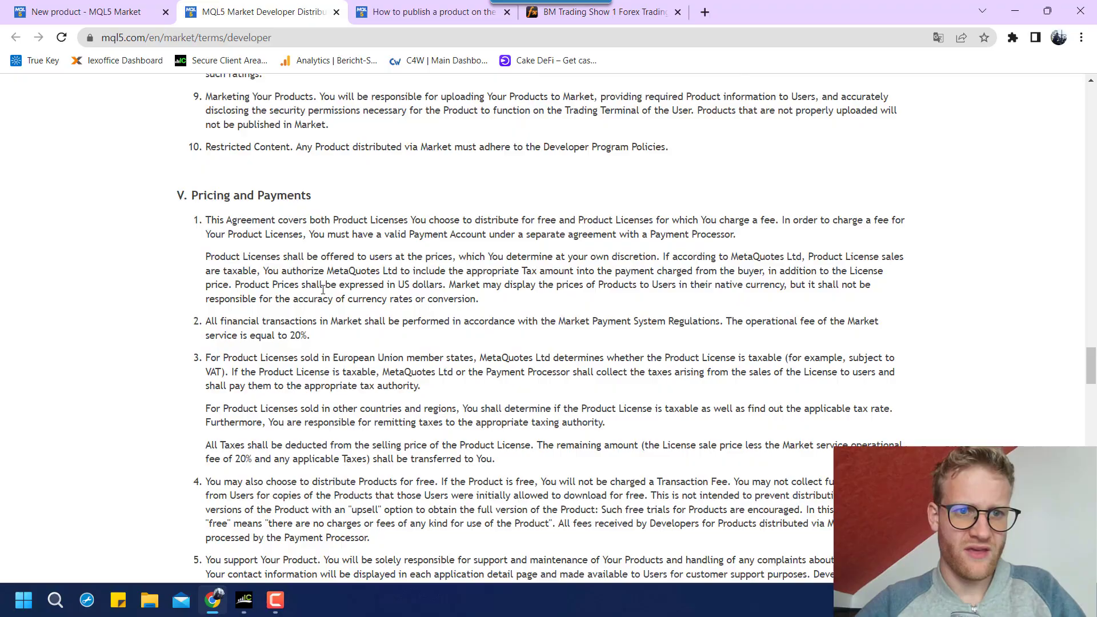
scroll(323, 289, down, 10)
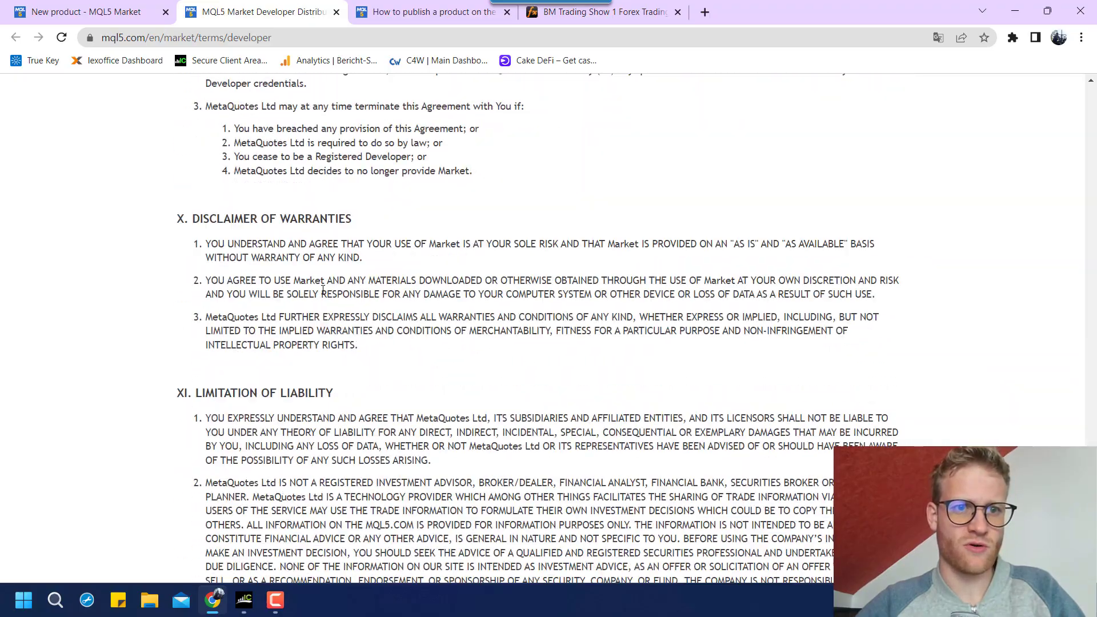
scroll(323, 289, up, 20)
click(336, 12)
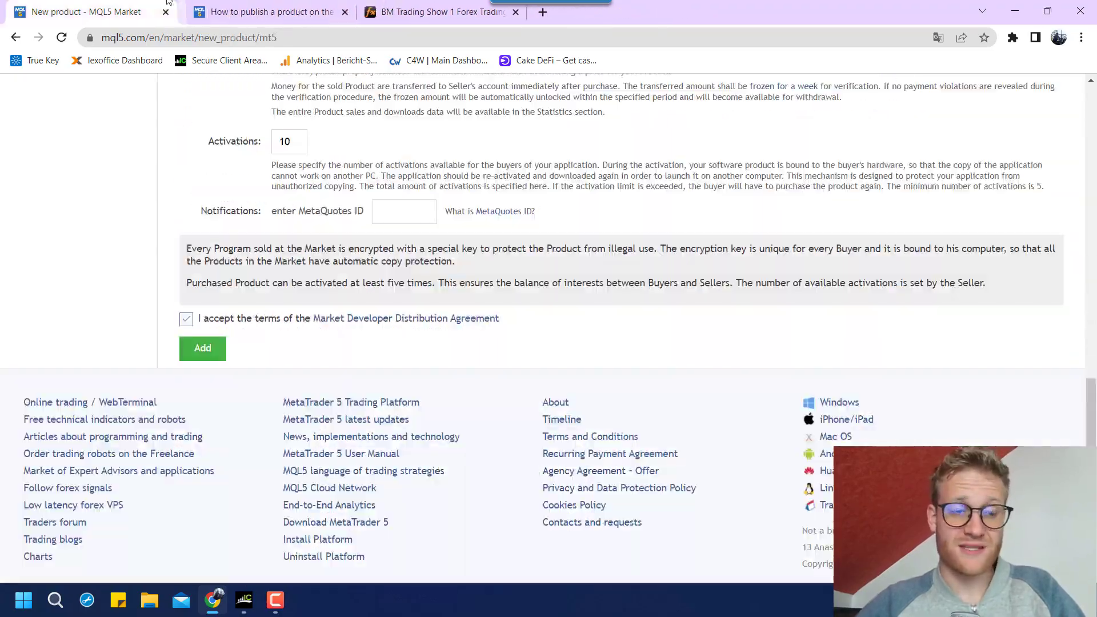
key(Home)
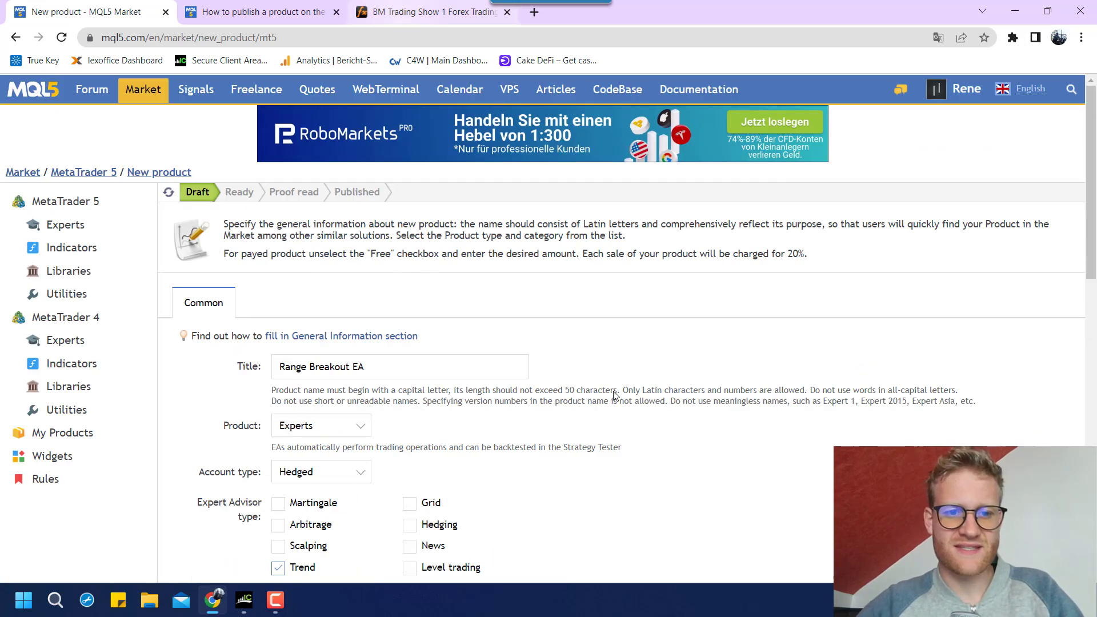
key(End)
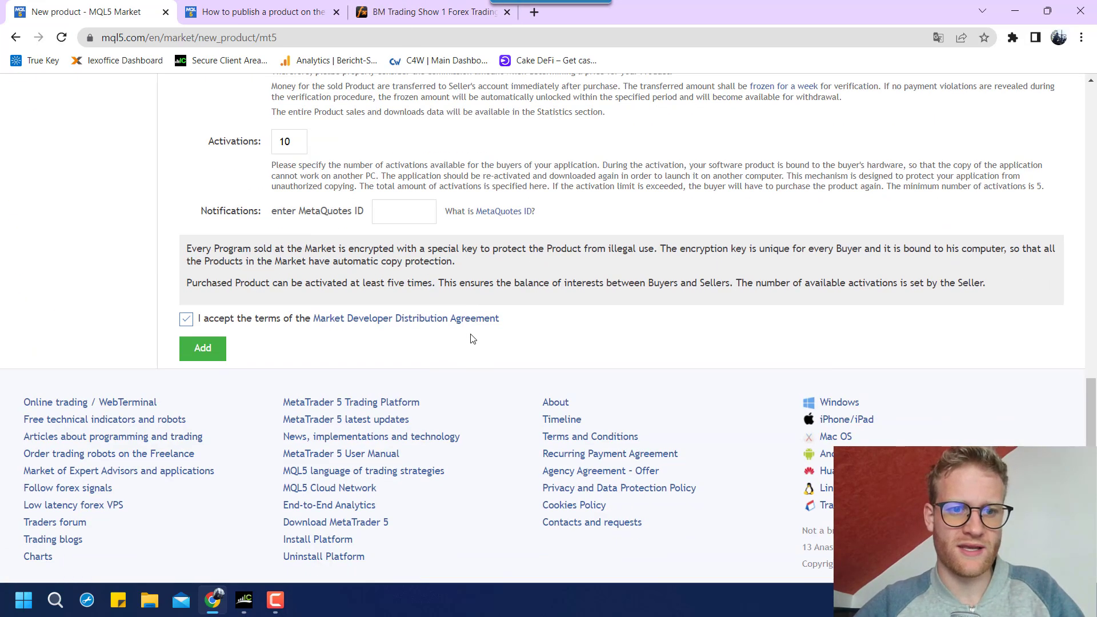
key(Home)
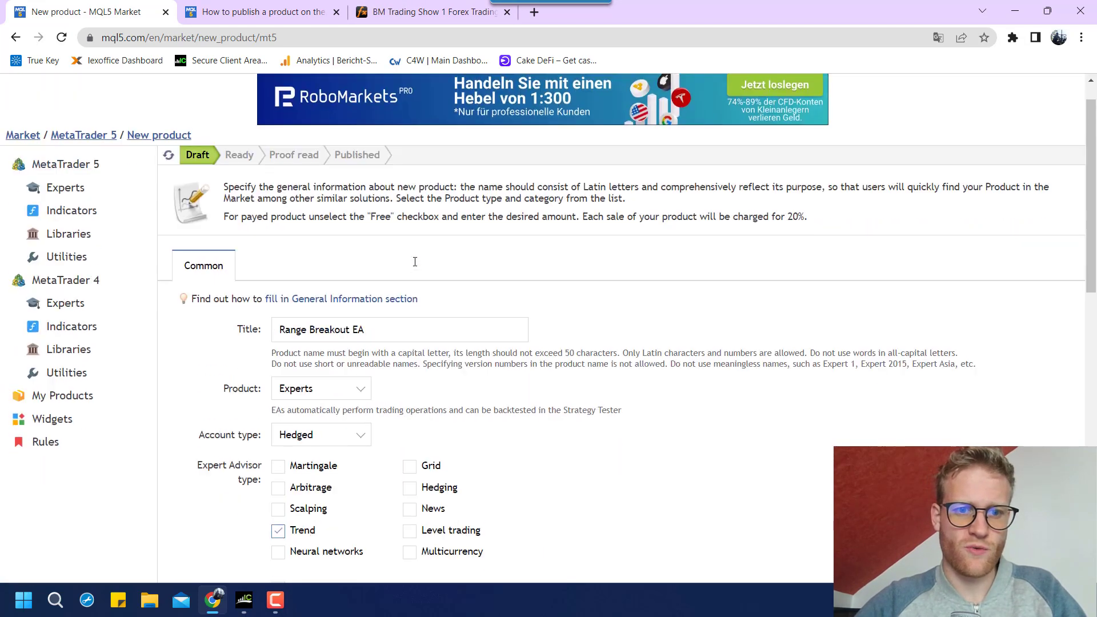
key(End)
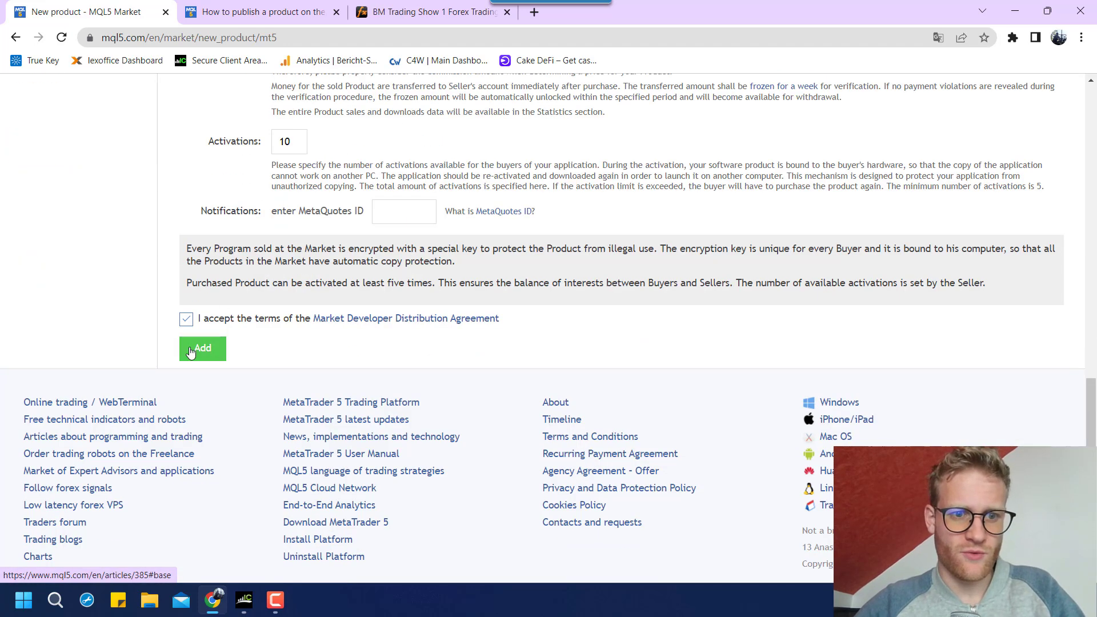
- Create the Range Breakout EA draft product and review its Common tab
click(191, 351)
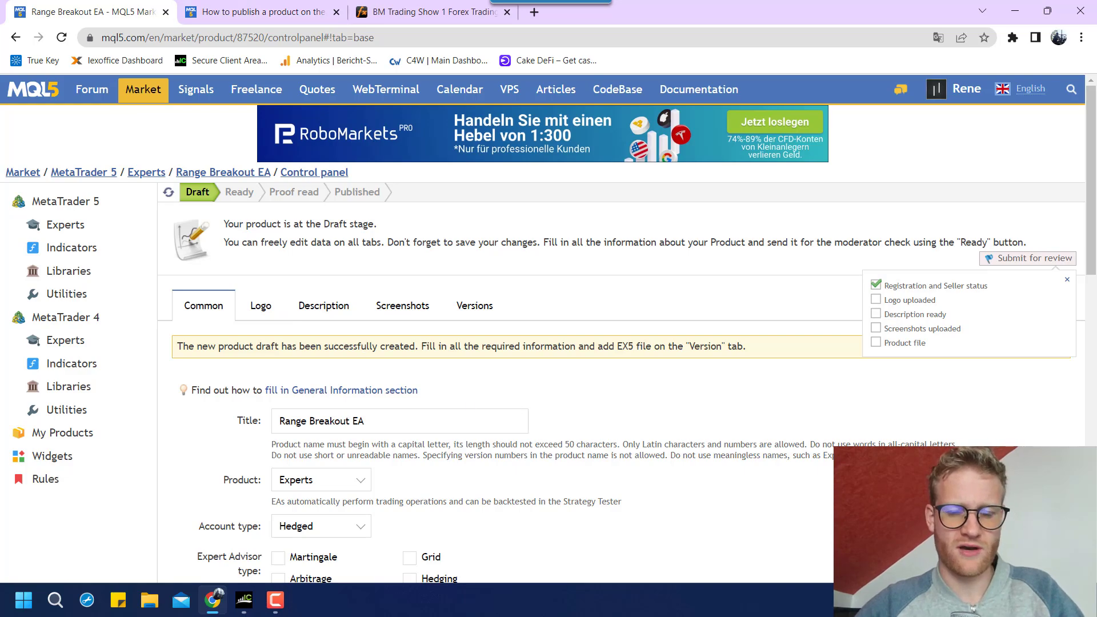
scroll(417, 365, down, 5)
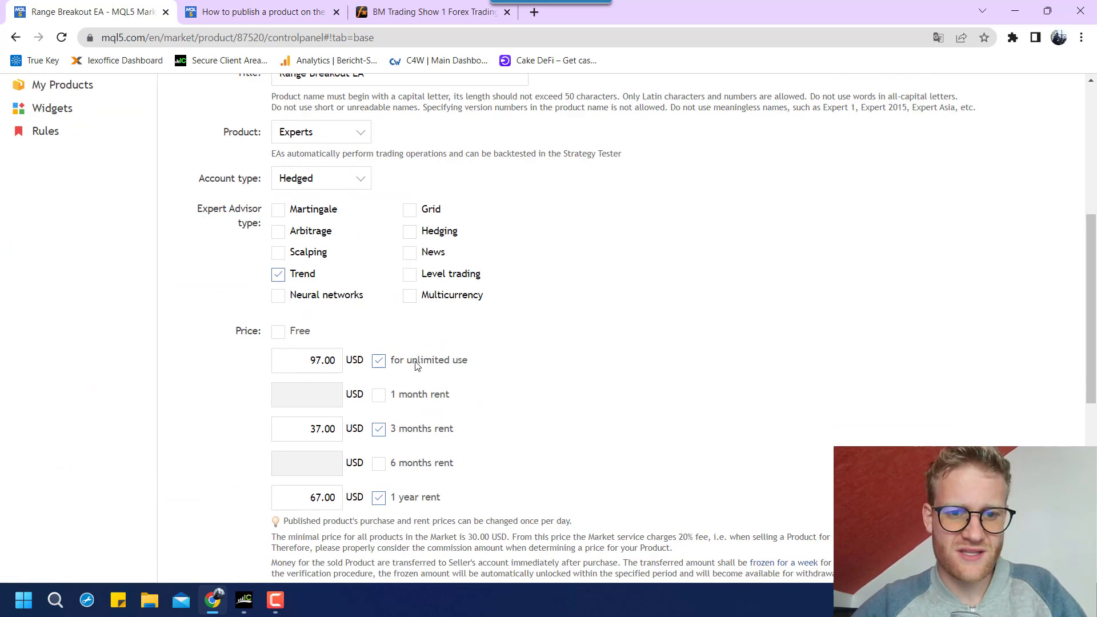
scroll(384, 247, down, 9)
scroll(274, 313, up, 15)
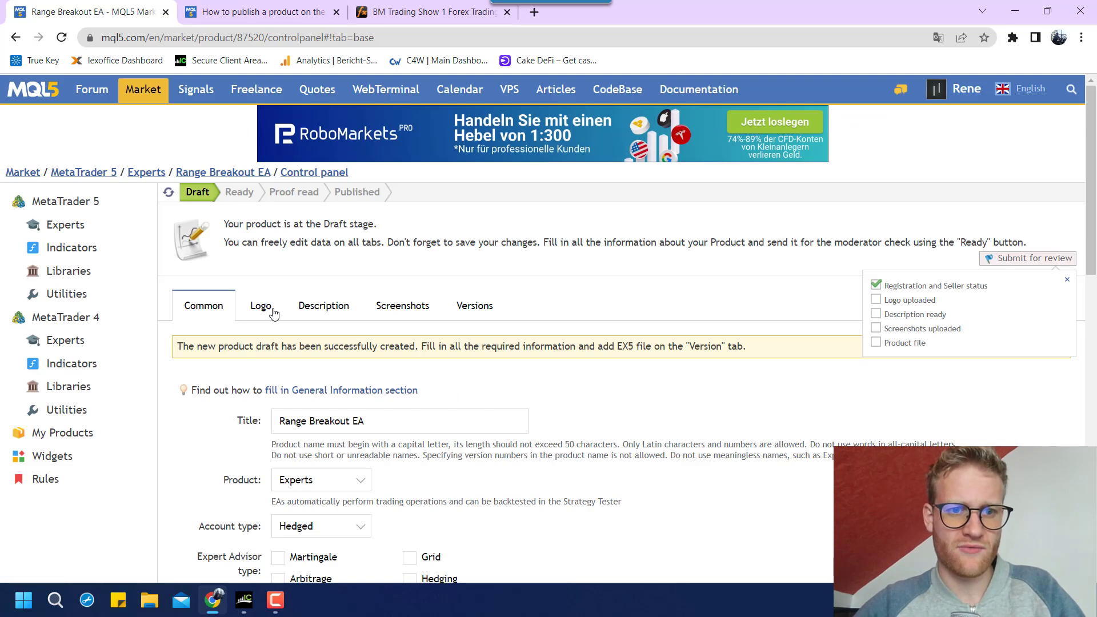
scroll(251, 314, down, 14)
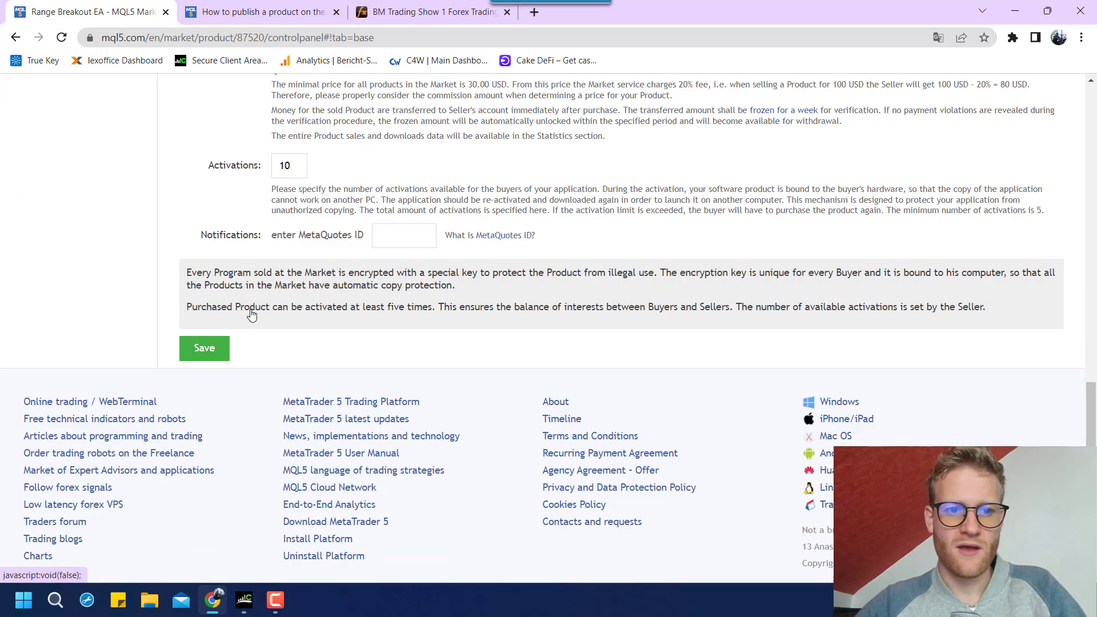
scroll(251, 314, up, 15)
- Look through the Logo, Description, Screenshots and Versions tabs, ending back on Logo
click(260, 304)
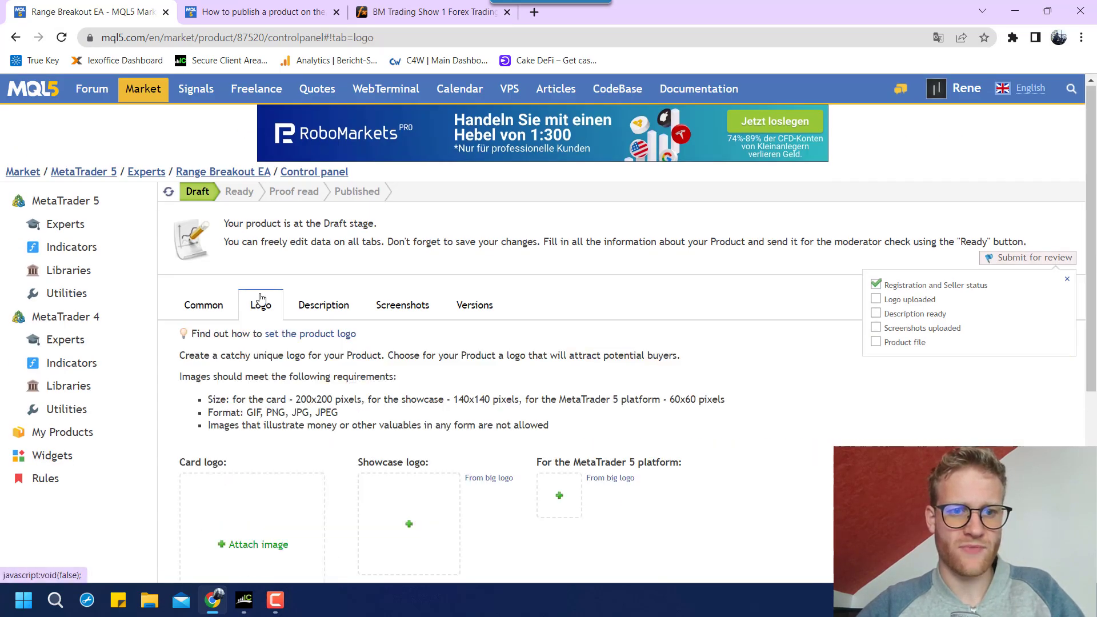
scroll(386, 308, down, 2)
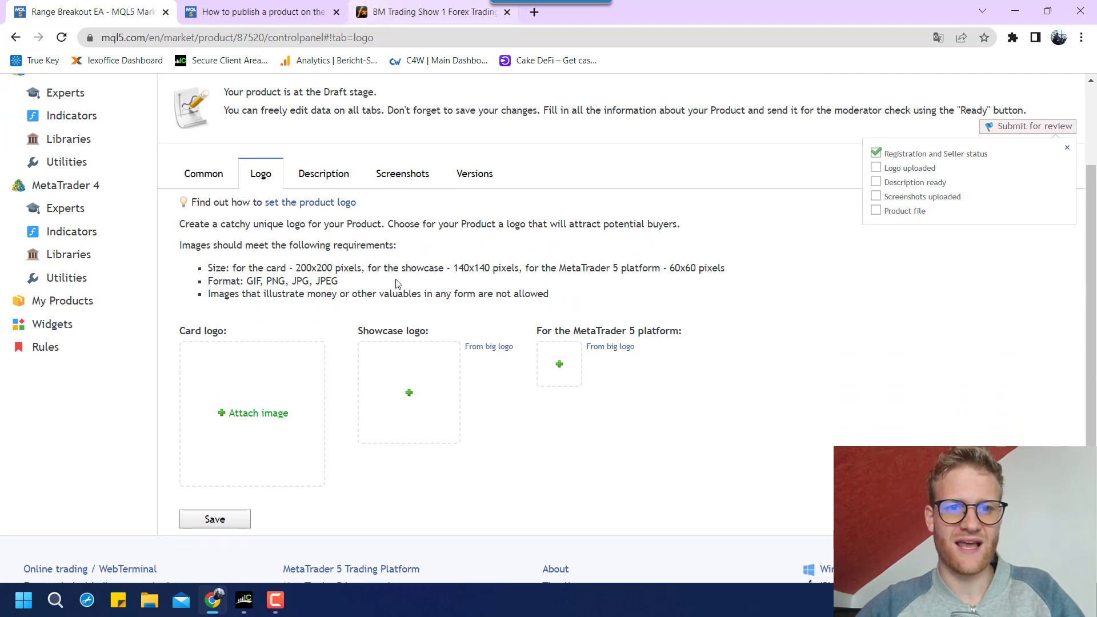
click(306, 177)
click(403, 177)
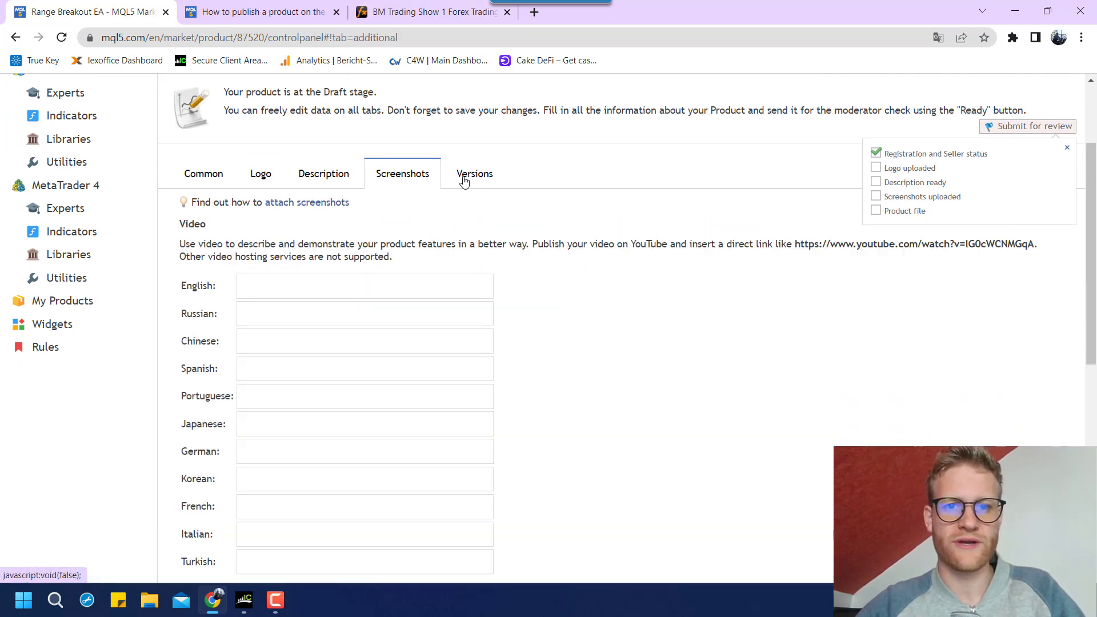
click(475, 177)
click(254, 176)
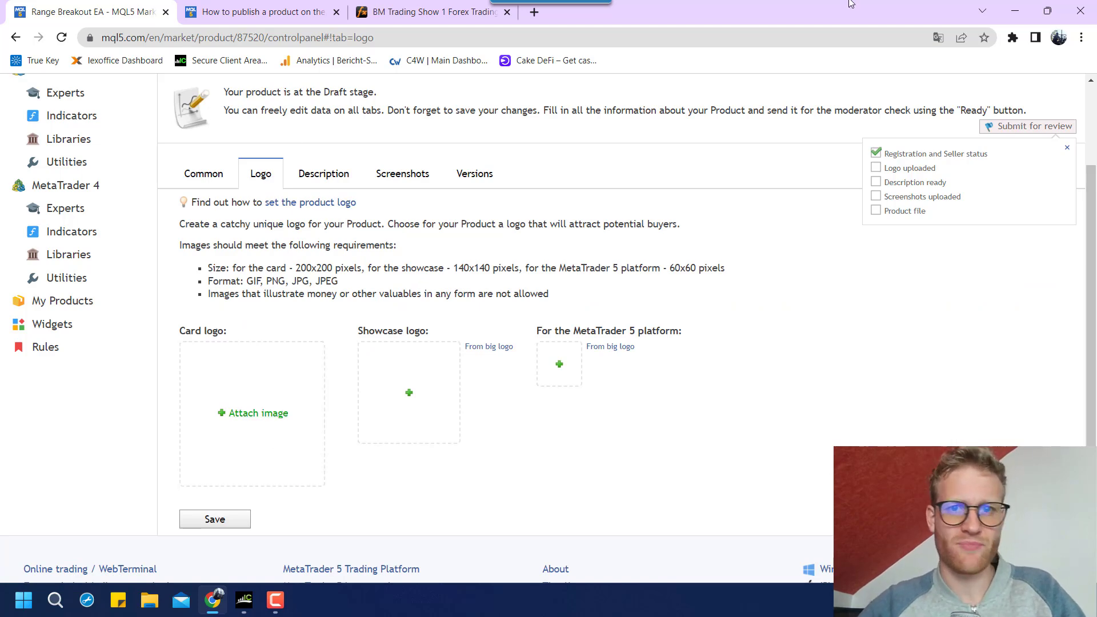
- Minimize the browser and preview the RangeBreakout60x60.jpg and RangeBreakout200x200.jpg logo images
click(1047, 10)
click(936, 66)
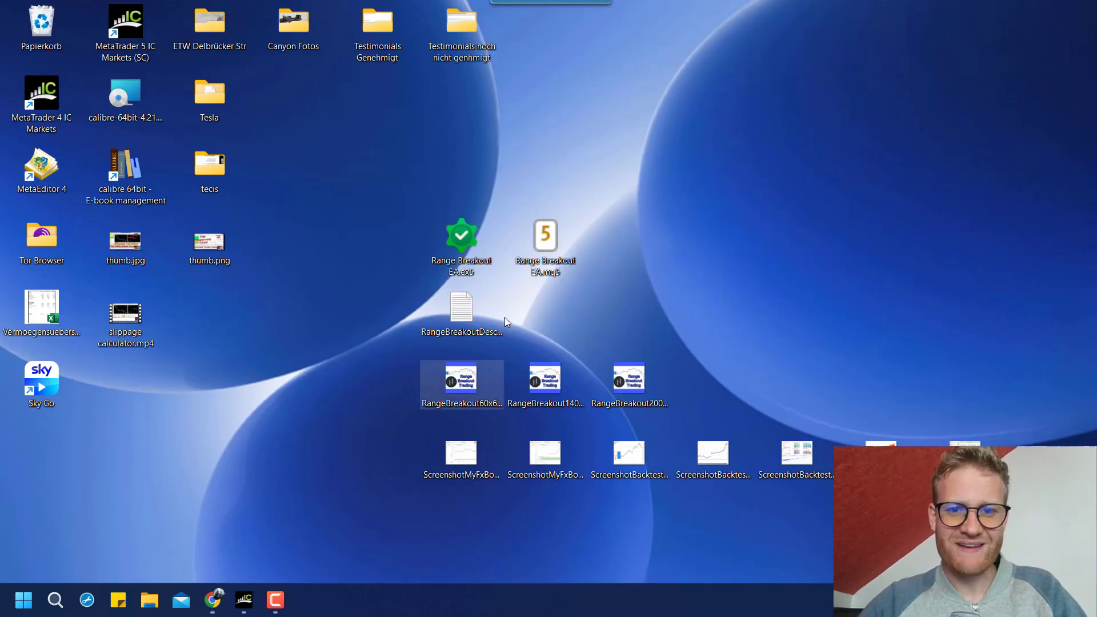
drag(316, 334, 981, 469)
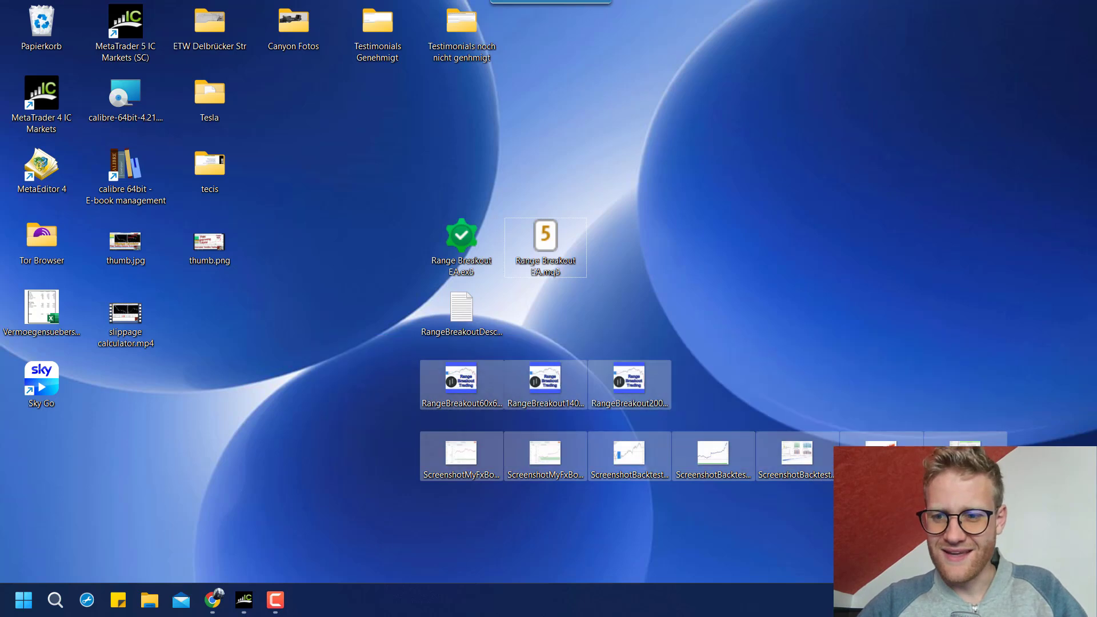
click(981, 470)
drag(375, 304, 834, 477)
click(834, 477)
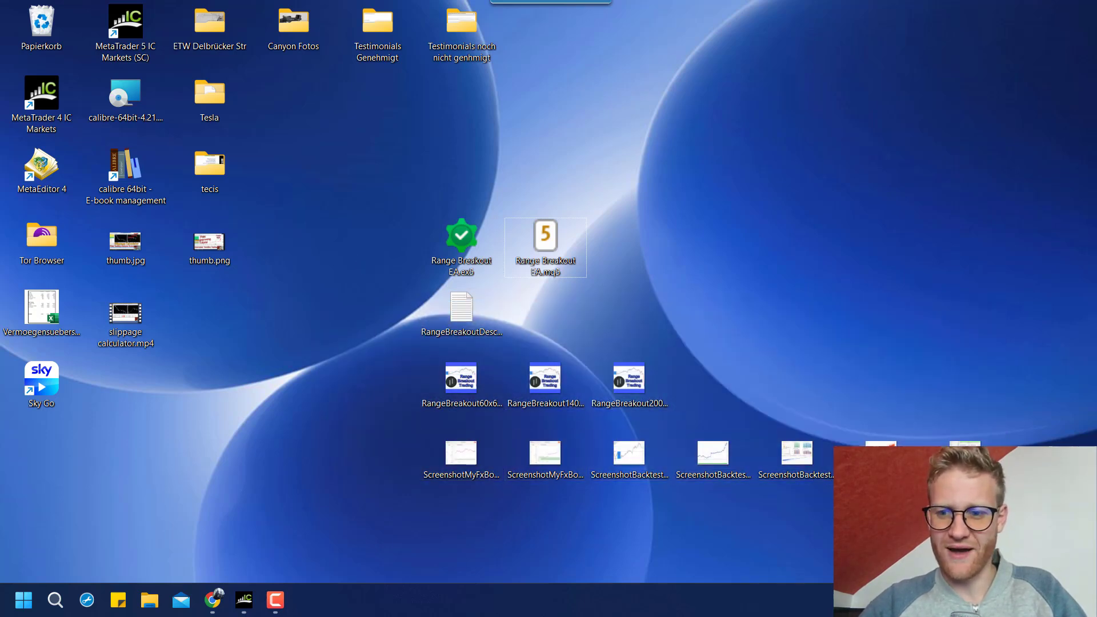
double_click(474, 387)
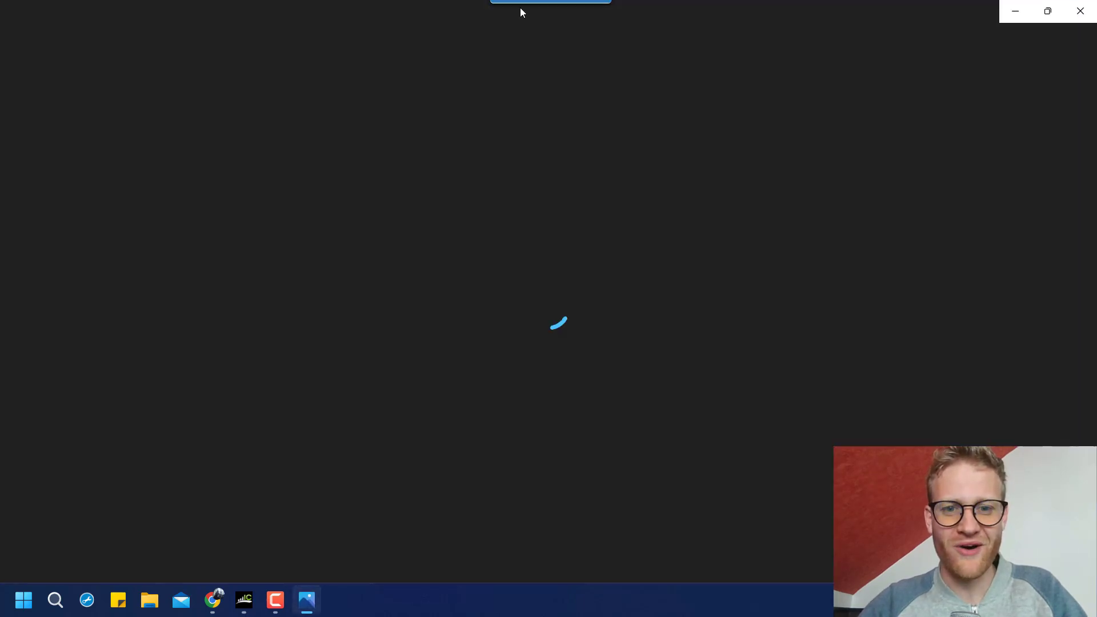
click(1079, 11)
double_click(603, 380)
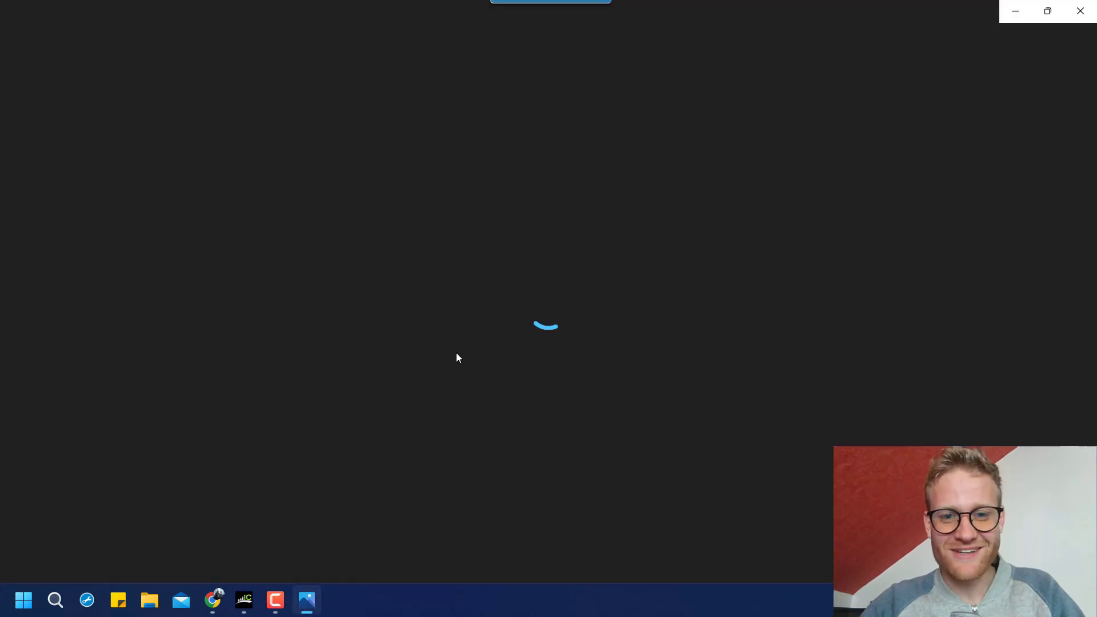
scroll(486, 284, up, 3)
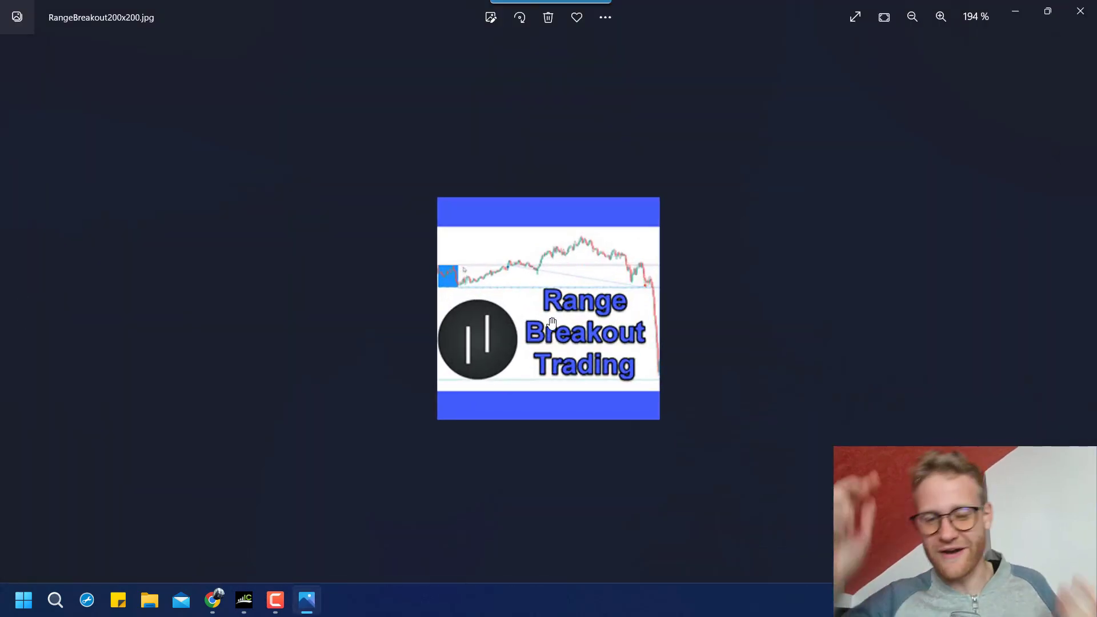
click(1087, 16)
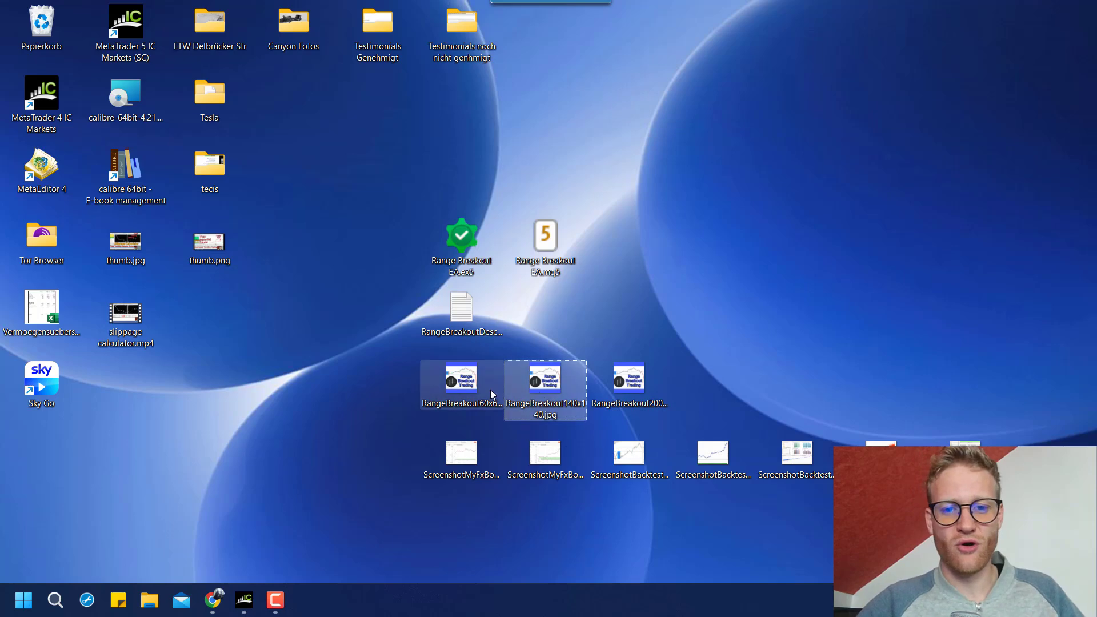
- Preview the MyFxBook and backtest screenshots, then bring back the MQL5 Logo tab
click(490, 391)
click(482, 459)
double_click(482, 454)
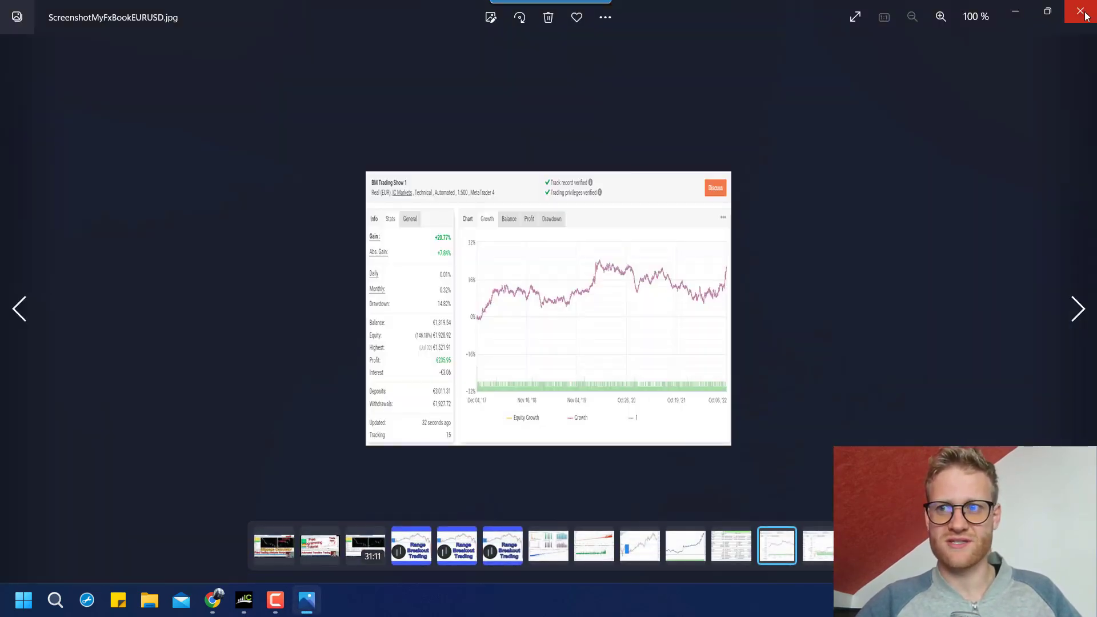
click(1082, 13)
double_click(538, 474)
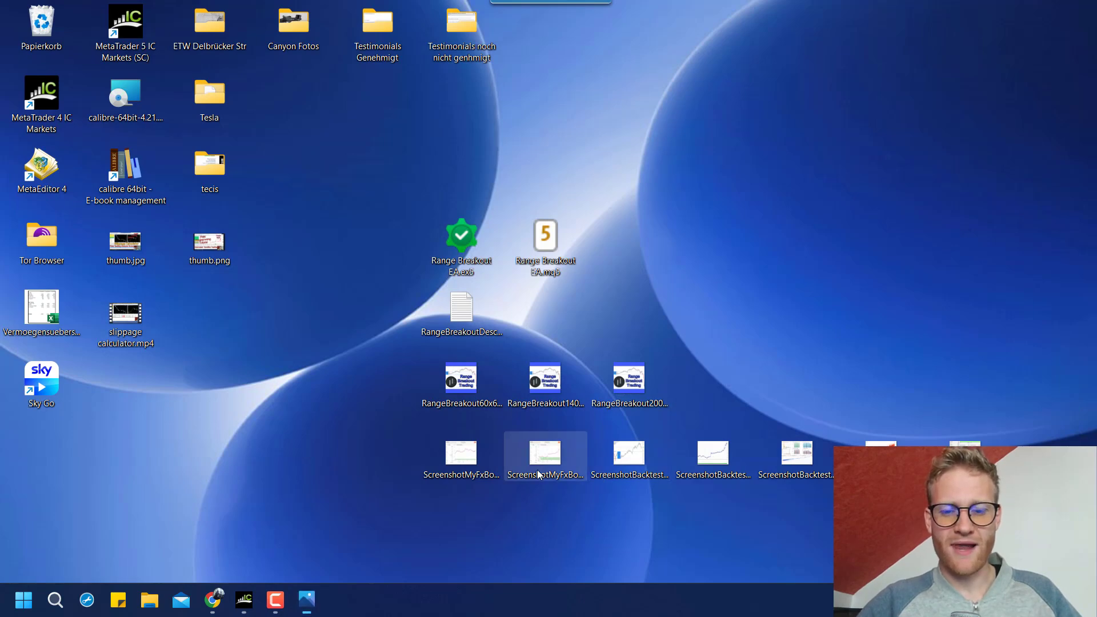
click(1089, 16)
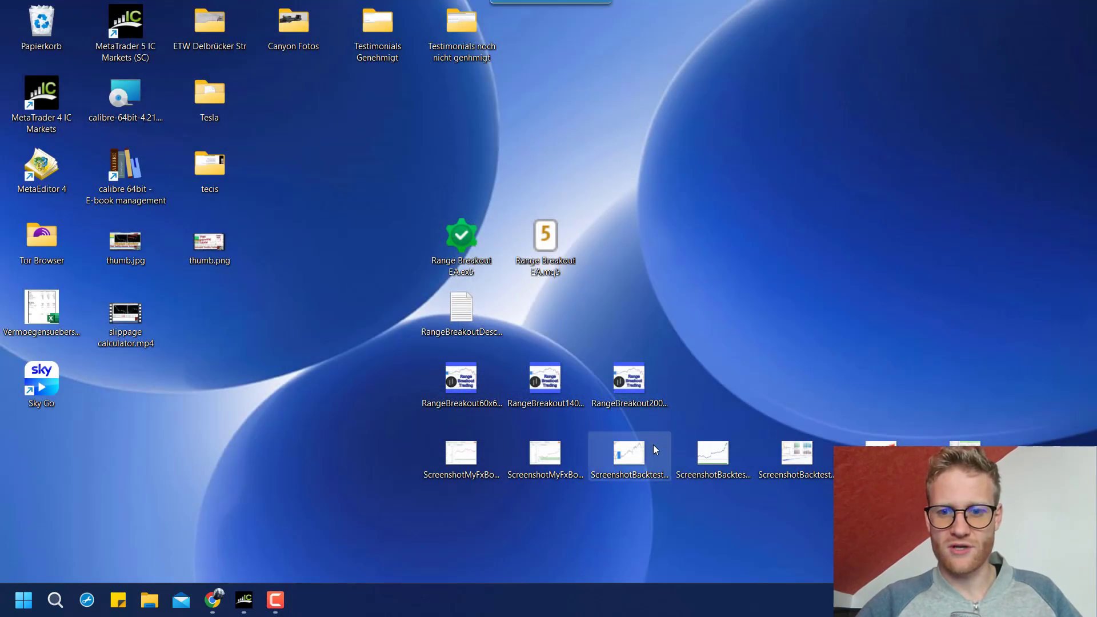
double_click(712, 454)
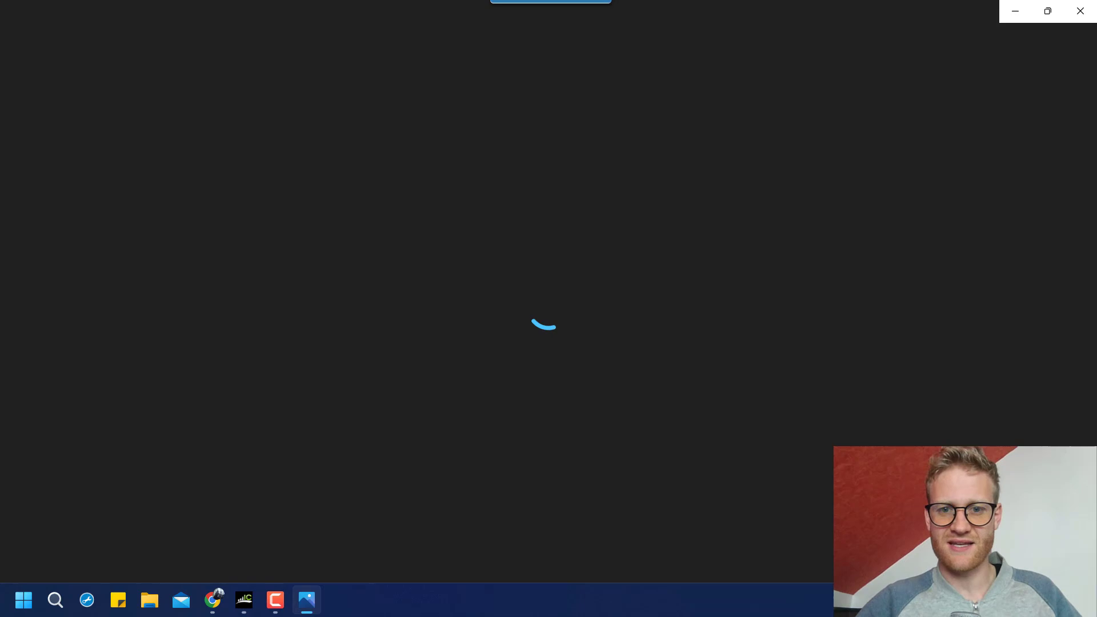
click(1080, 12)
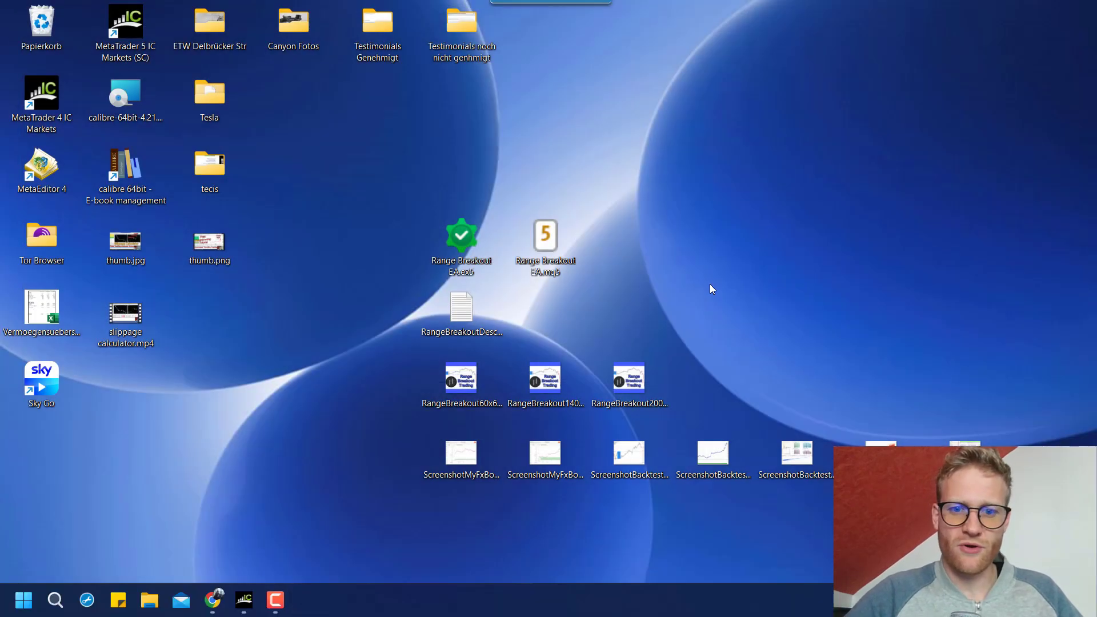
double_click(712, 454)
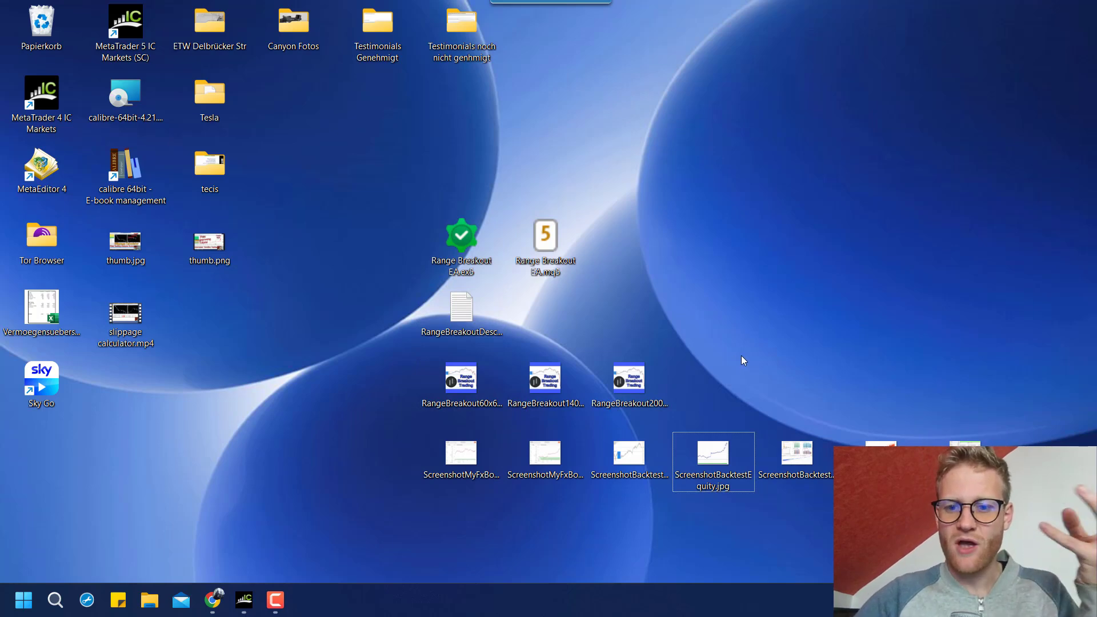
click(212, 600)
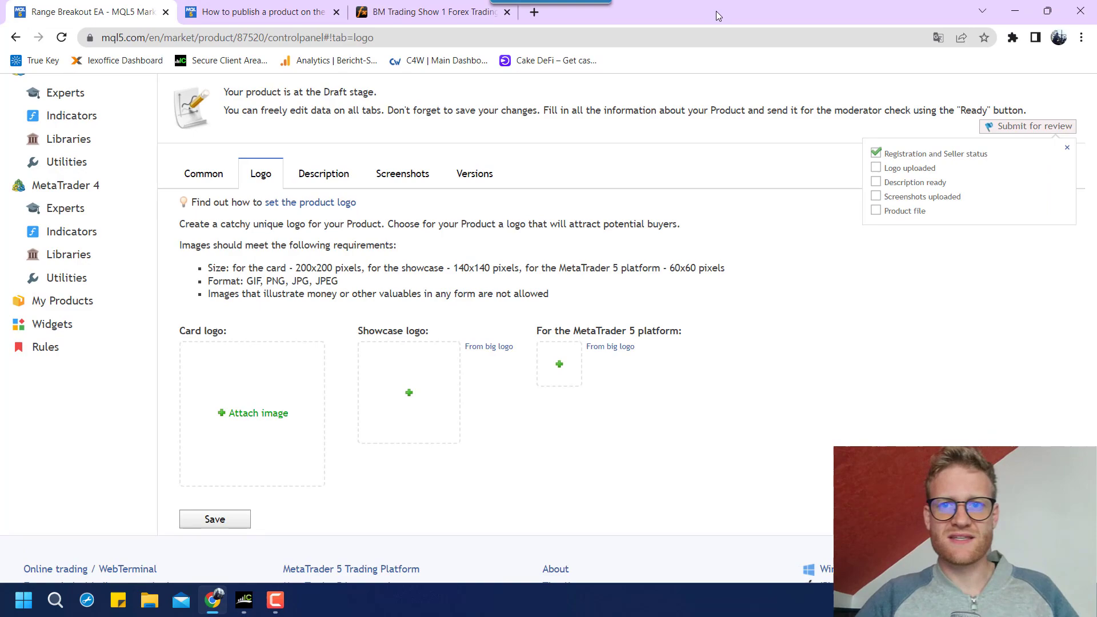
- Drag RangeBreakout200x200.jpg from the desktop onto the Card logo box
drag(718, 16, 825, 32)
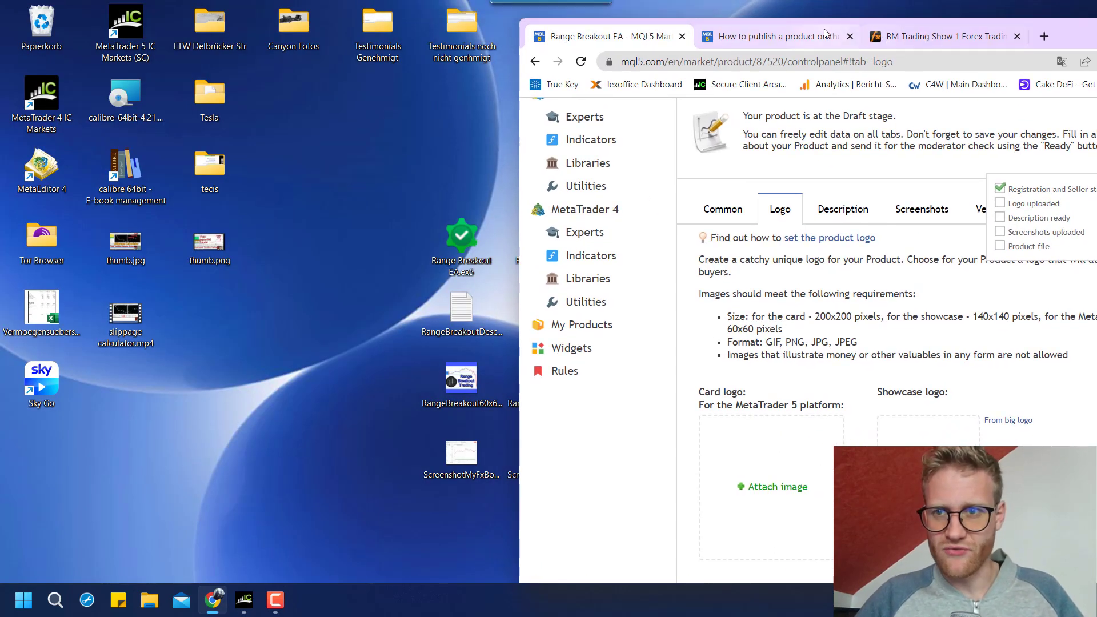
drag(1074, 35, 415, 55)
click(635, 376)
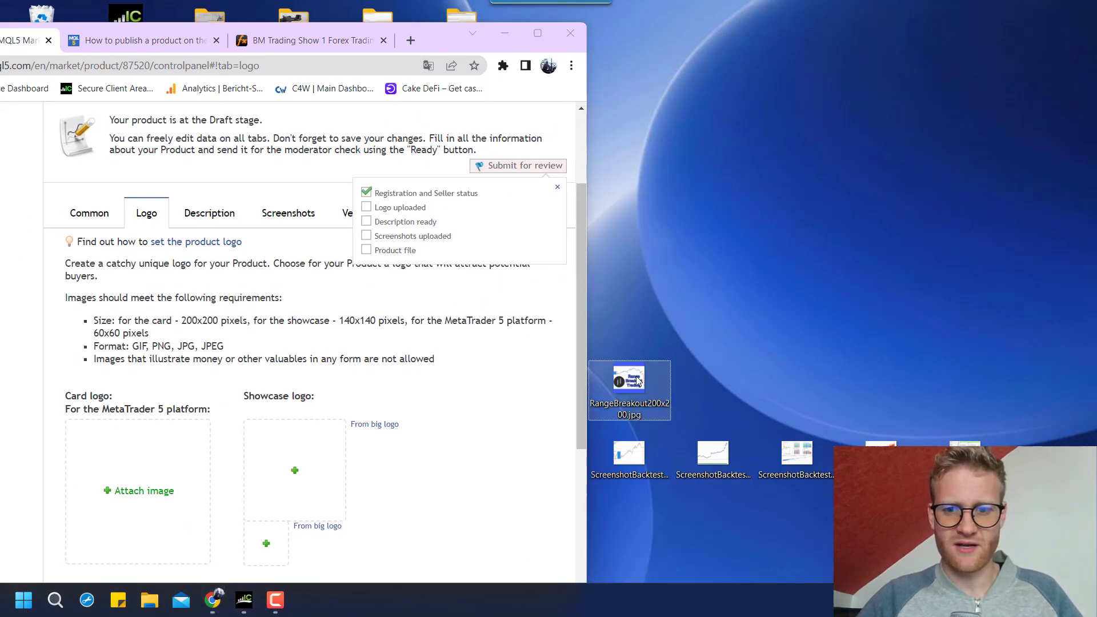
drag(636, 376, 146, 474)
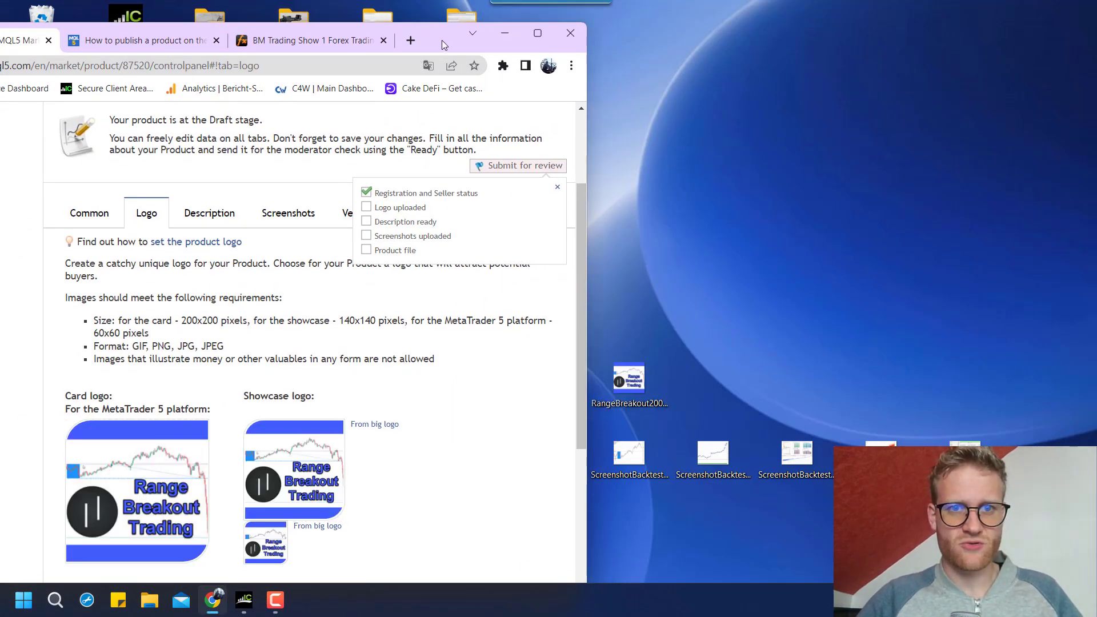
drag(440, 40, 795, 2)
- Check the 200x200 card and 140x140 showcase logo size requirements
mouse_move(258, 415)
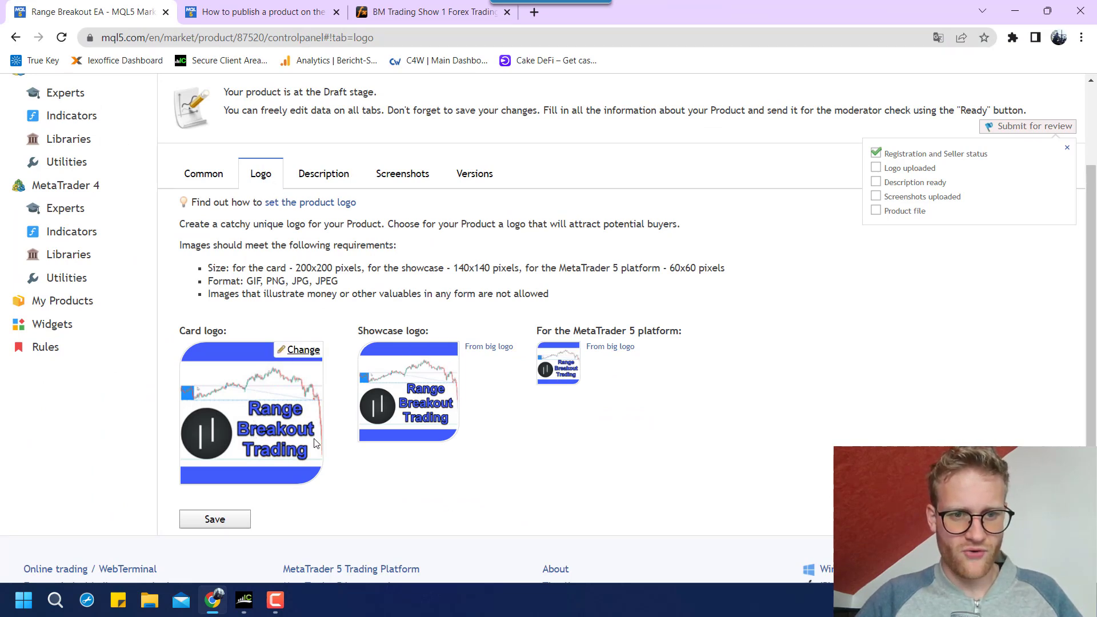
mouse_move(565, 351)
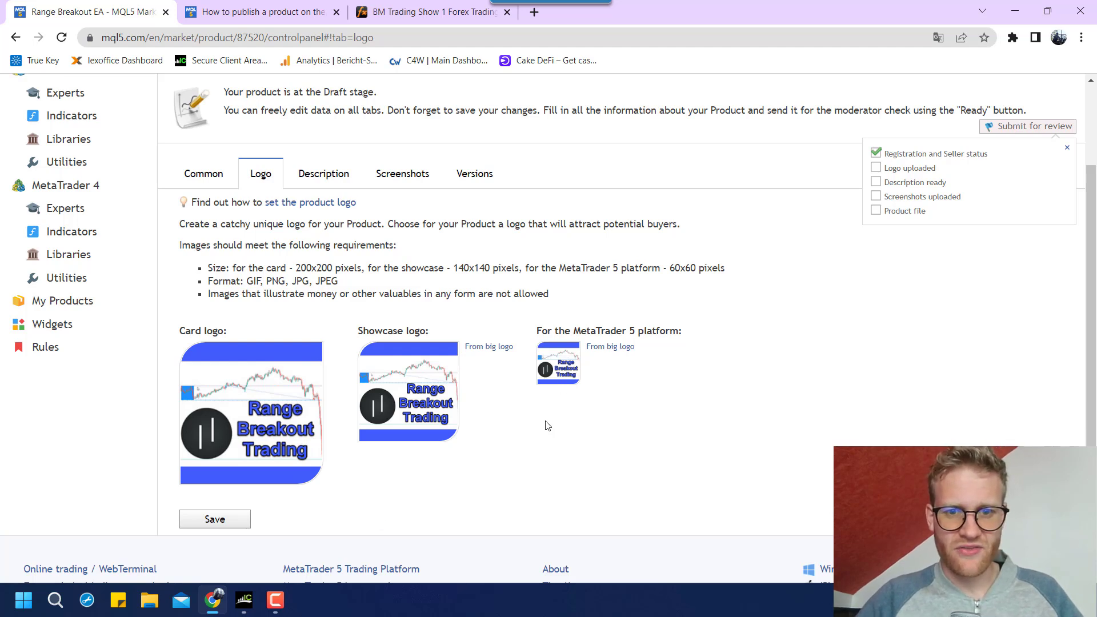
drag(455, 266, 493, 270)
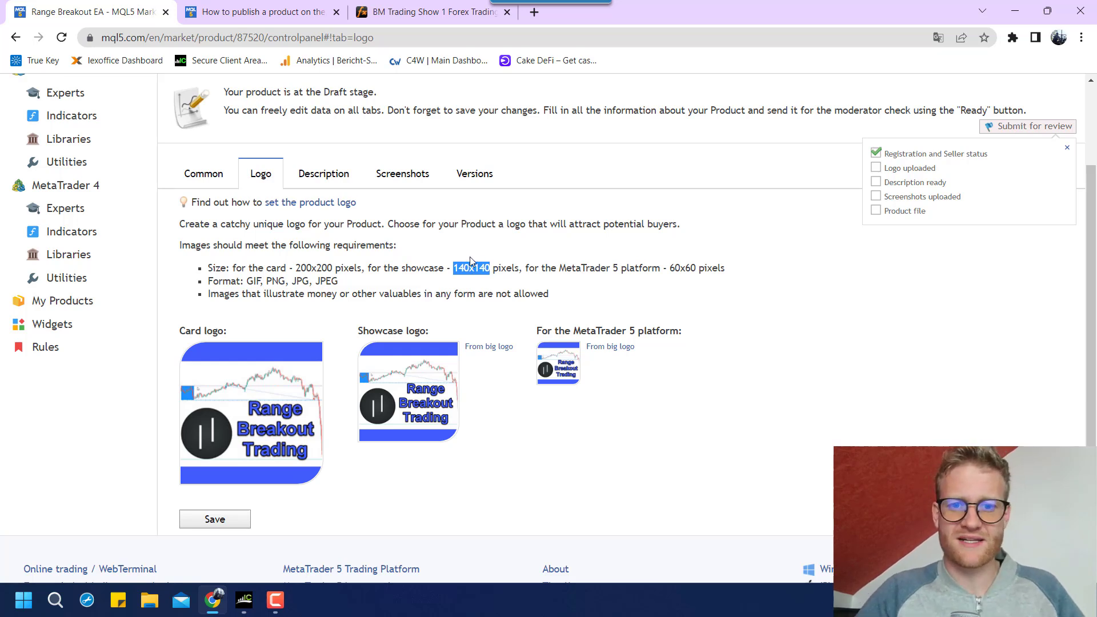
click(471, 261)
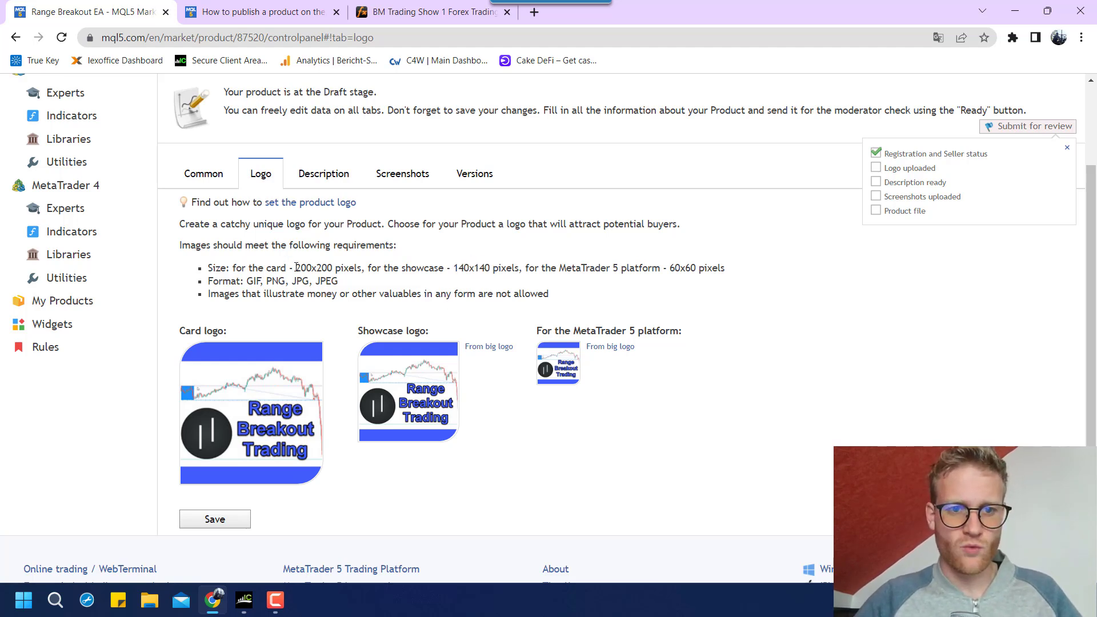
drag(296, 267, 337, 270)
click(331, 270)
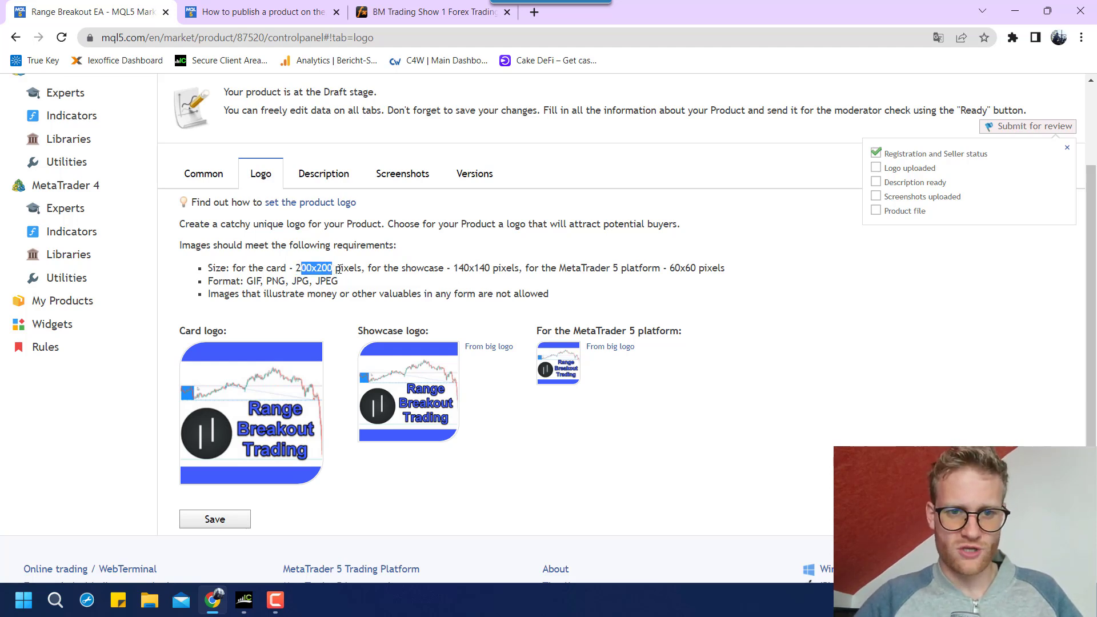
double_click(348, 269)
click(401, 228)
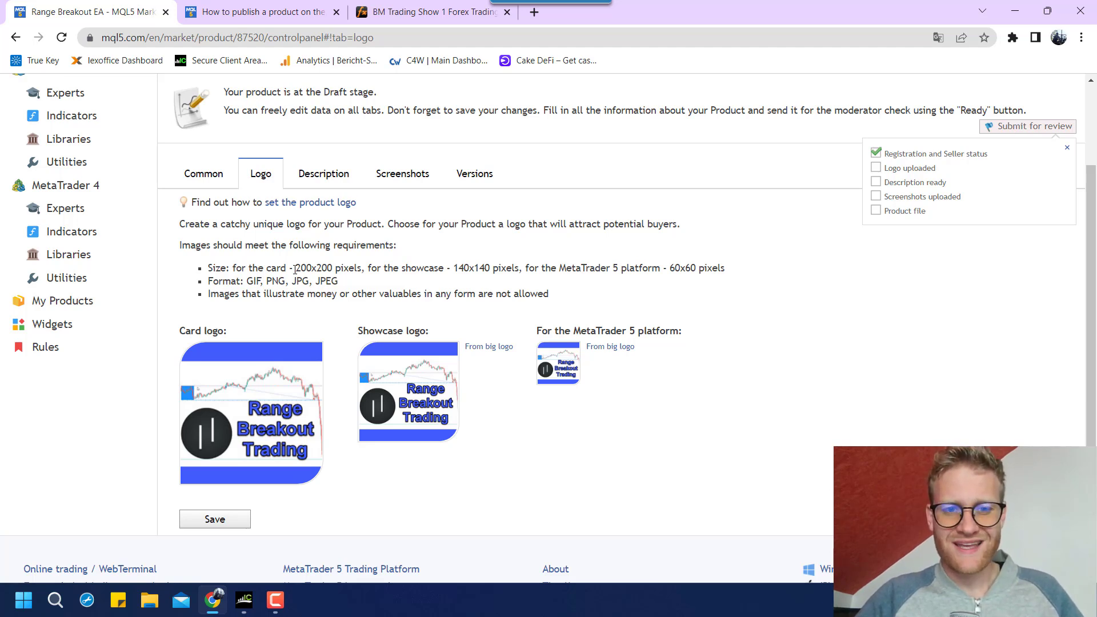
drag(295, 270, 330, 270)
click(333, 269)
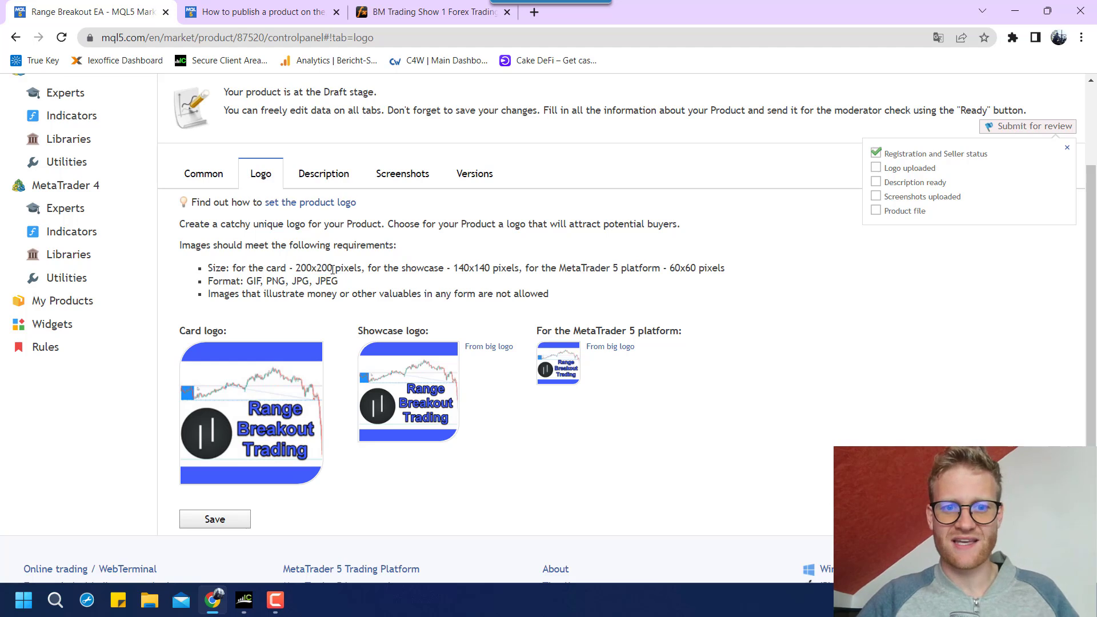
double_click(300, 269)
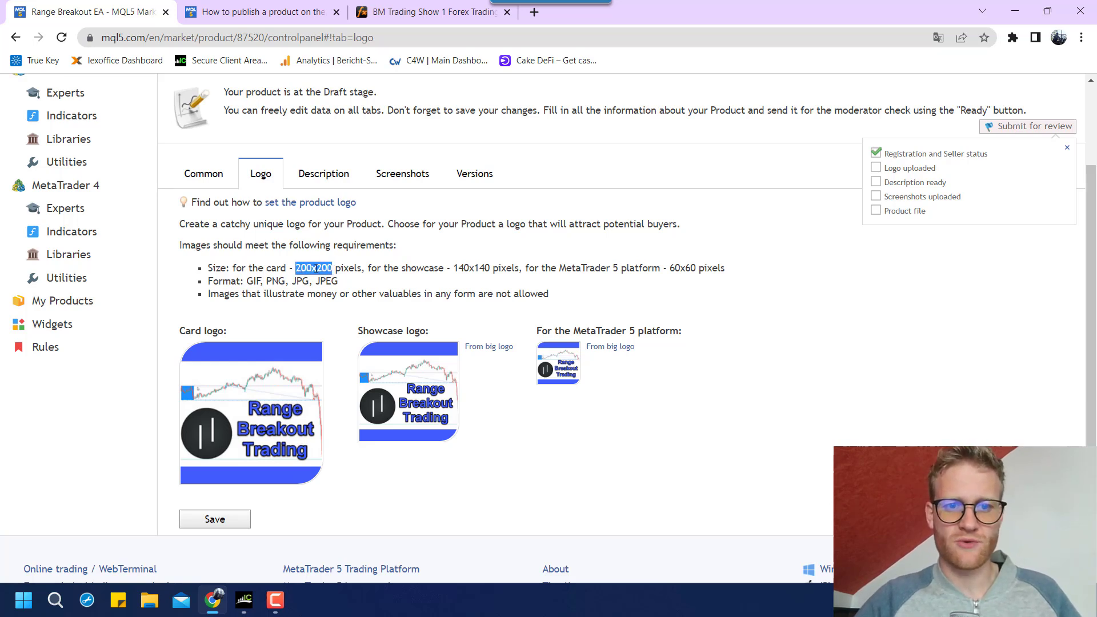
click(349, 272)
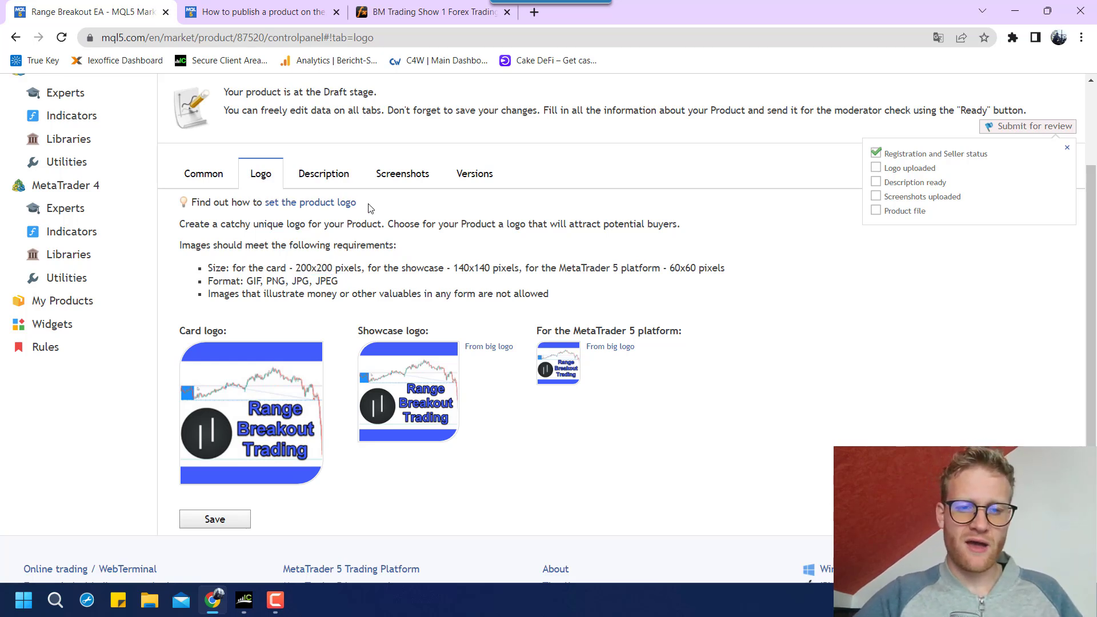
- Save the card, showcase and MT5 logos
scroll(251, 427, down, 1)
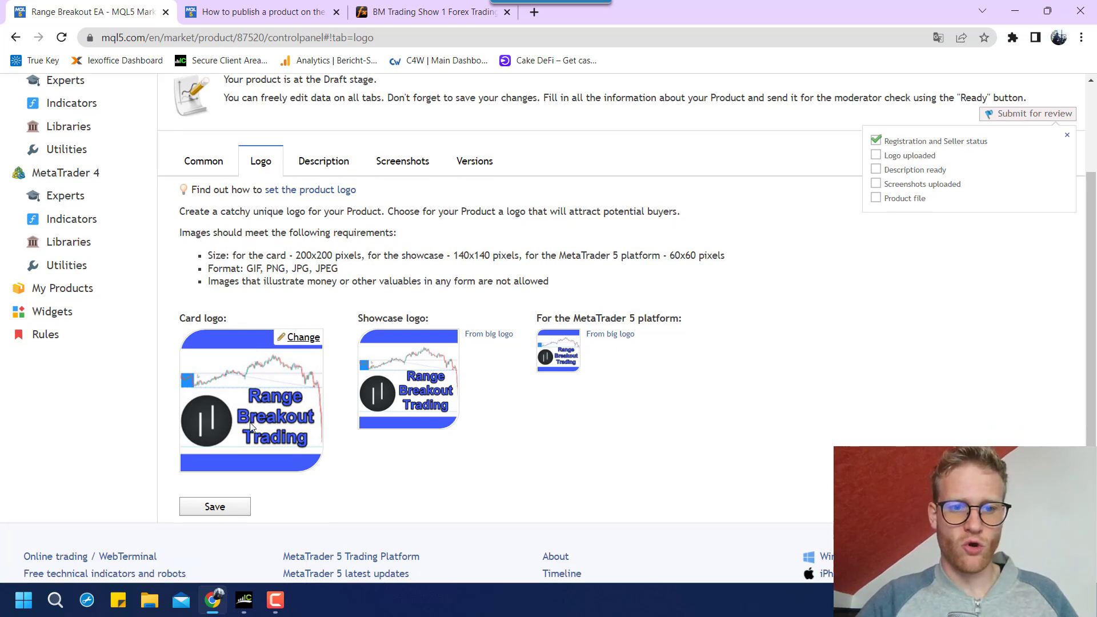
click(234, 461)
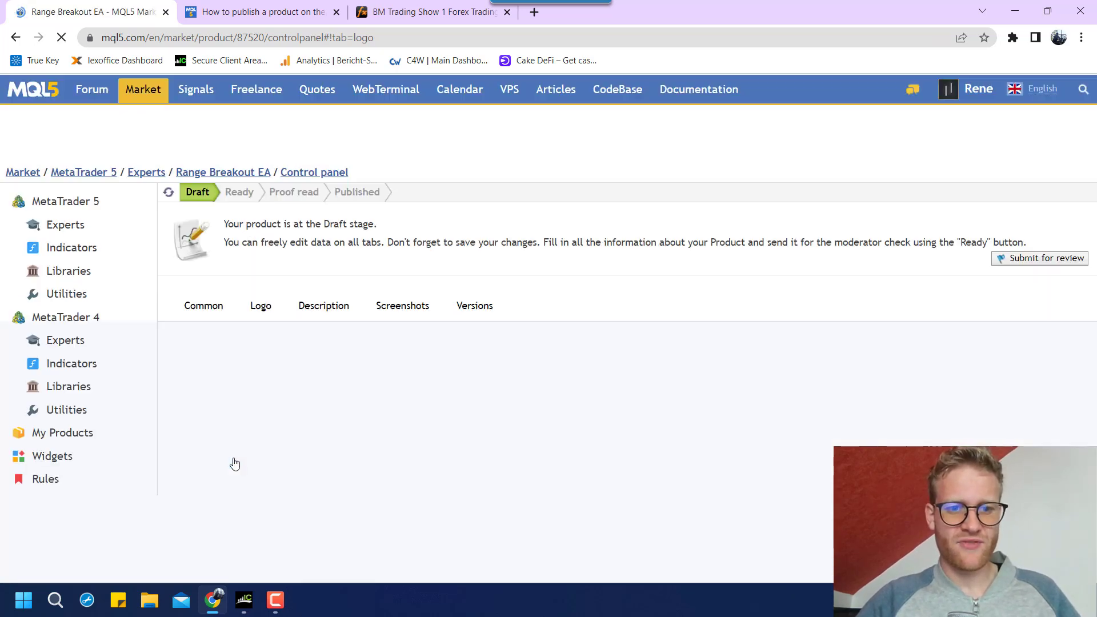
scroll(330, 407, down, 4)
scroll(330, 407, up, 3)
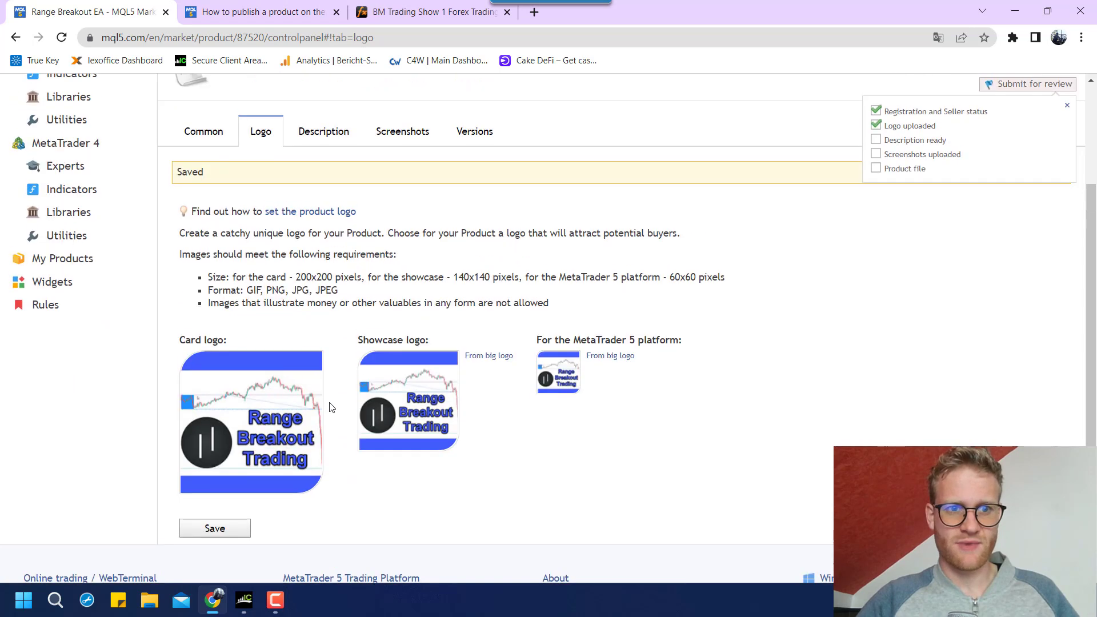
- Open the Description tab and copy the text from RangeBreakoutDescription.txt
click(320, 212)
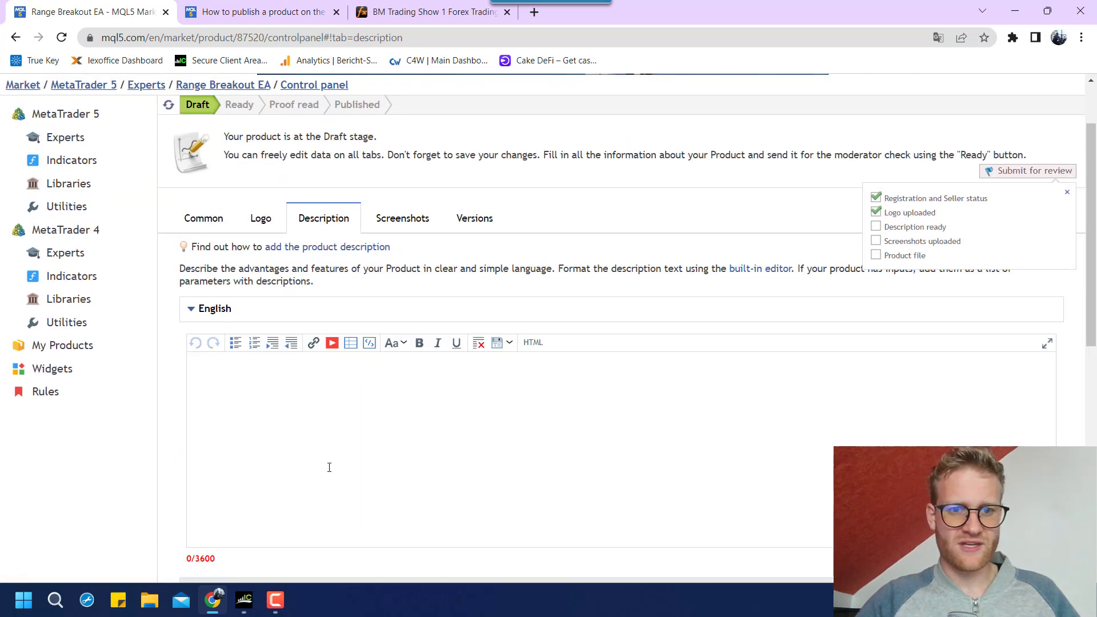
scroll(328, 465, down, 2)
scroll(303, 386, down, 7)
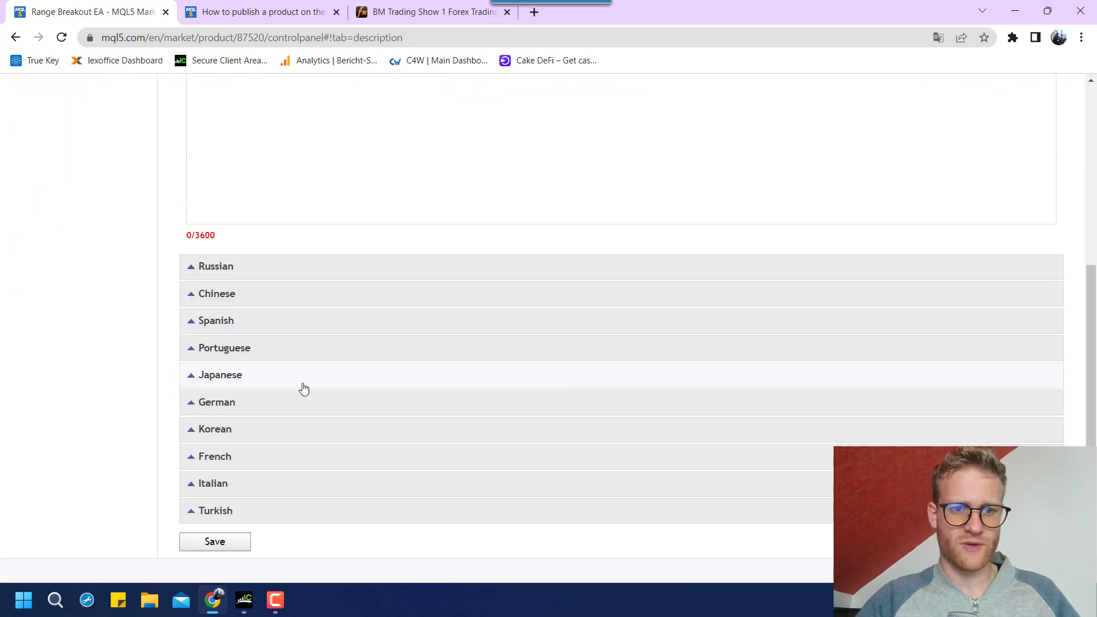
scroll(281, 366, up, 1)
scroll(281, 366, up, 1)
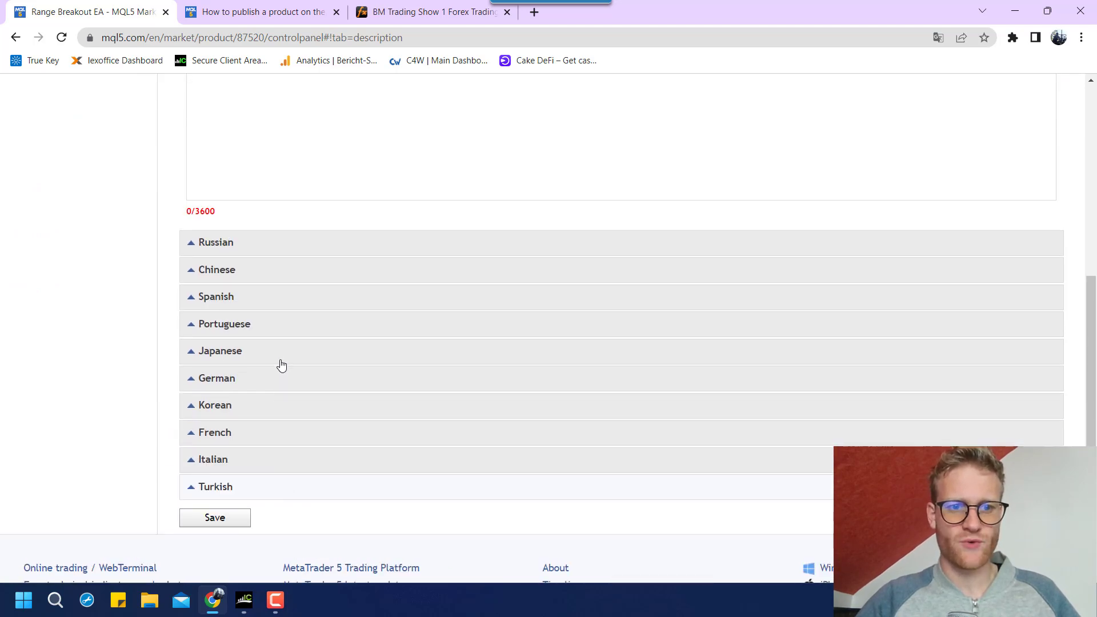
scroll(281, 366, up, 4)
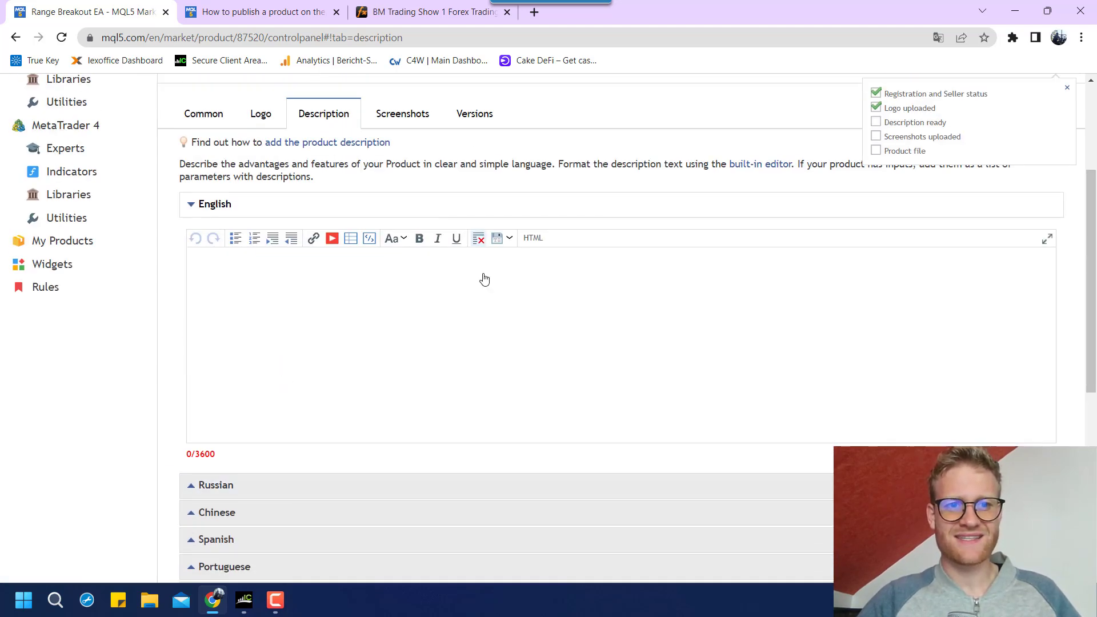
click(1015, 10)
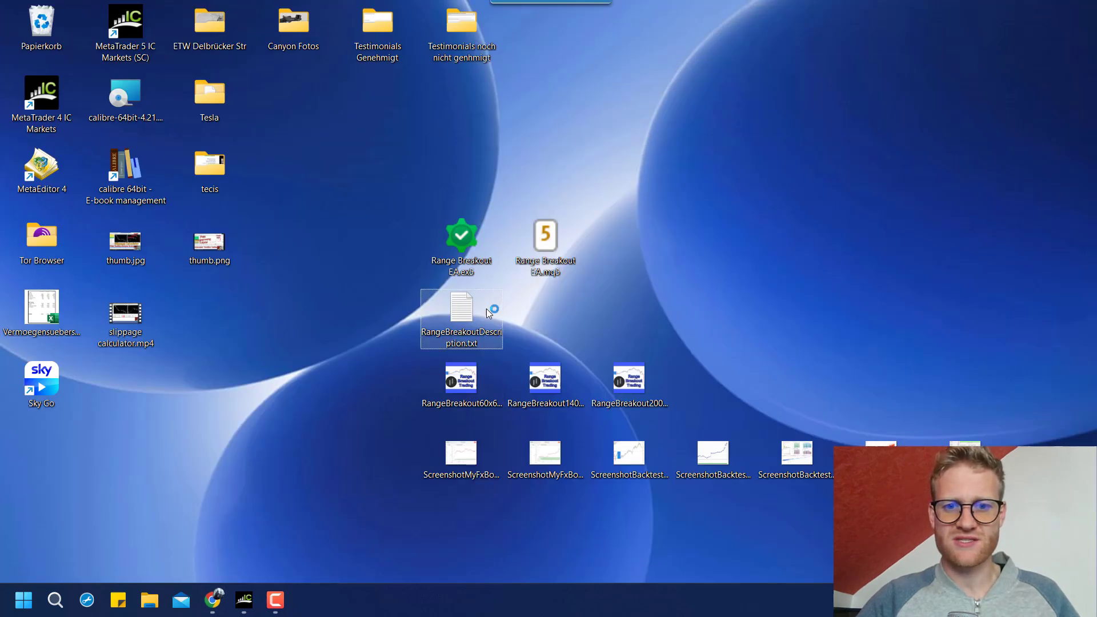
click(501, 364)
key(ctrl+a)
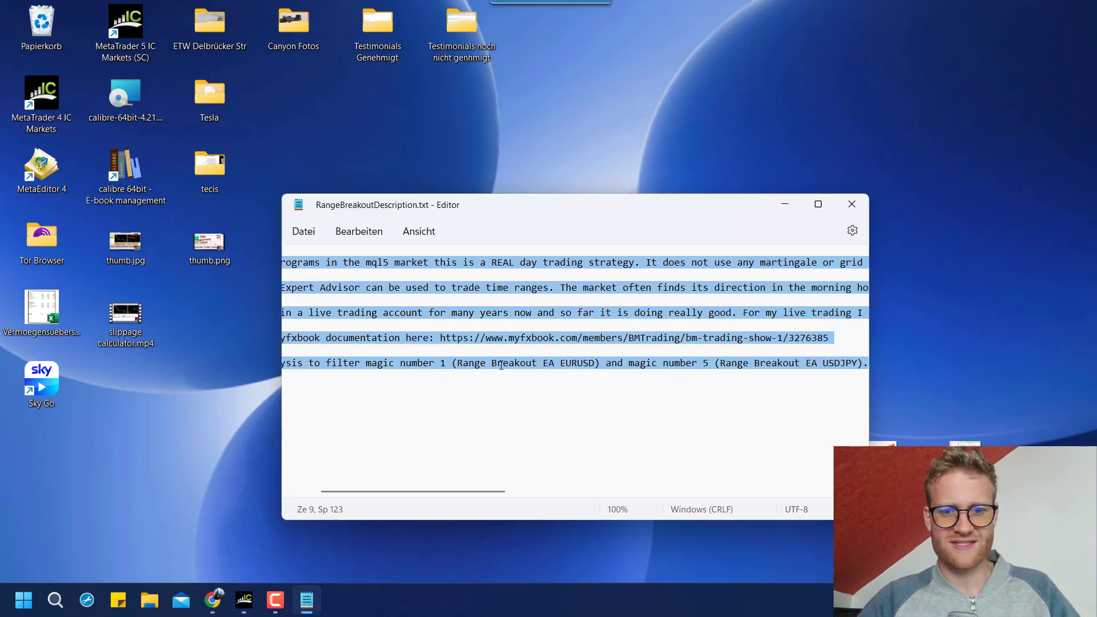
click(501, 364)
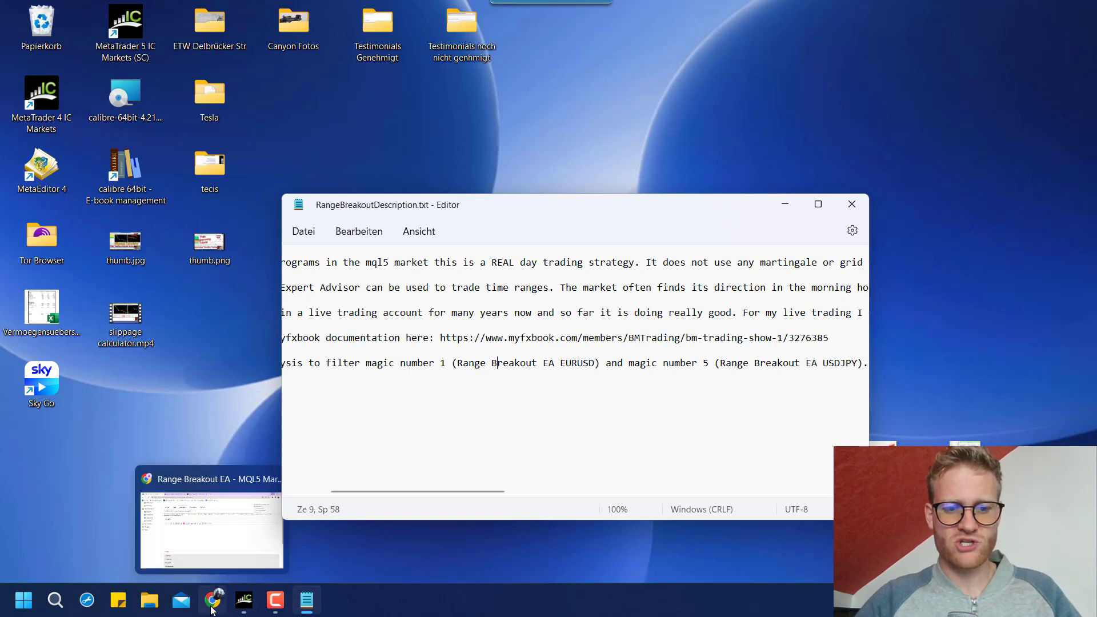
- Paste the description into the English editor and select all of it
click(211, 600)
click(295, 340)
text(Unlike many other programs in the mql5 market this is a REAL day trading strategy. It does not use any martingale or grid functionalities and follows a logical concept.  The Range Breakout Expert Advisor can be used to trade time ranges. The market often finds its direction in the morning hours and then follows this trend for the day. This expert advisor is designed to trade these trends after the morning breakout. Still you can trade all sorts of time breakouts with this program.  I use the strategy in a live trading account for many years now and so far it is doing really good. For my live trading I only use a very small lotsize of 0.02 lots per Trade but this could be increased of course.  You can check the myfxbook documentation here: https://www.myfxbook.com/members/BMTrading/bm-trading-show-1/3276385  Use the custom analysis to filter magic number 1 (Range Breakout EA EURUSD) and magic number 5 (Range Breakout EA USDJPY).)
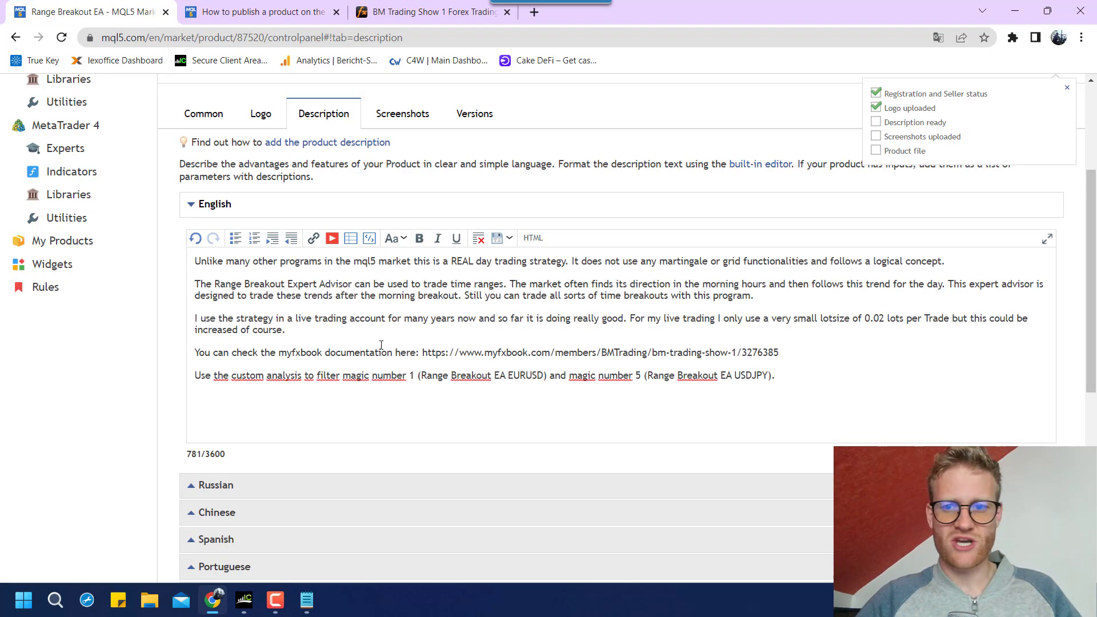
drag(810, 379, 194, 377)
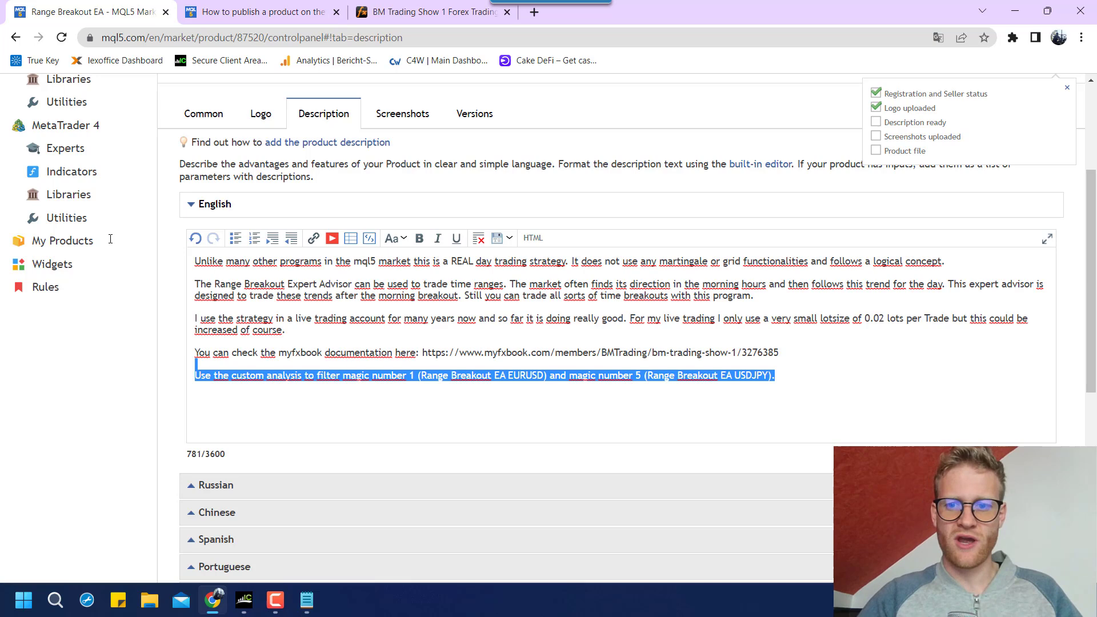
key(ctrl+a)
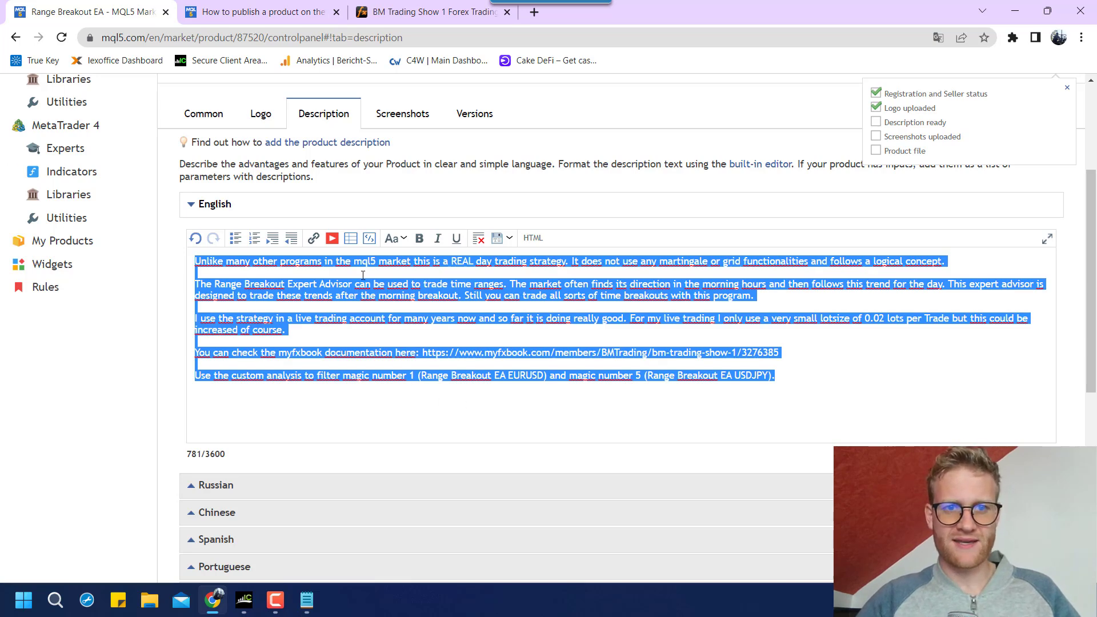
- Search for 'übersetzer' in a new browser tab
click(532, 14)
text(überset)
key(BackSpace)
text(se)
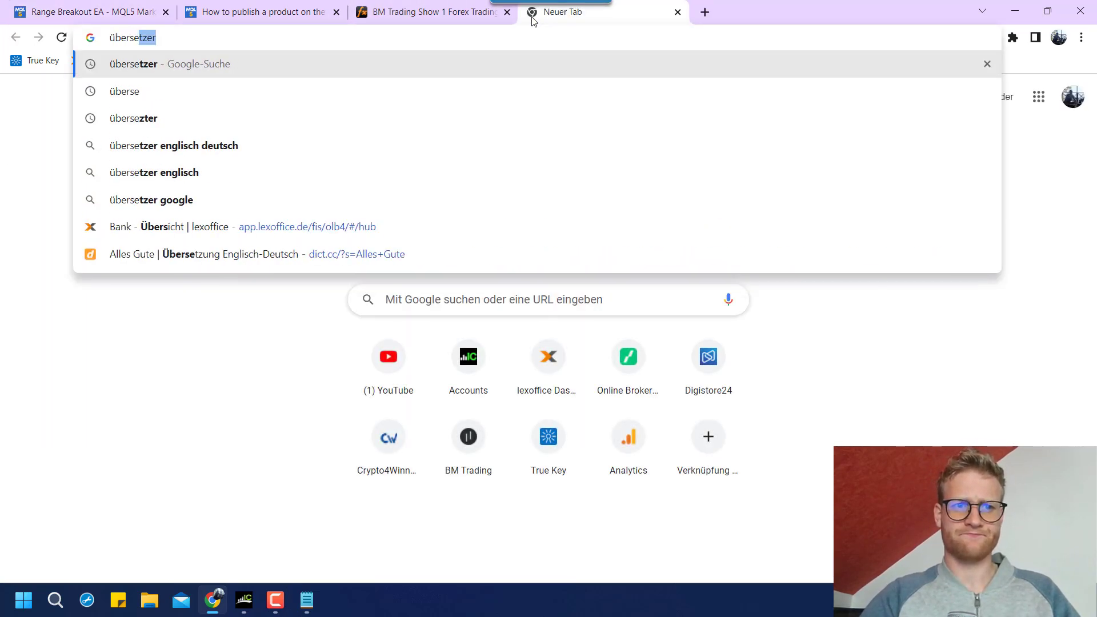
key(Return)
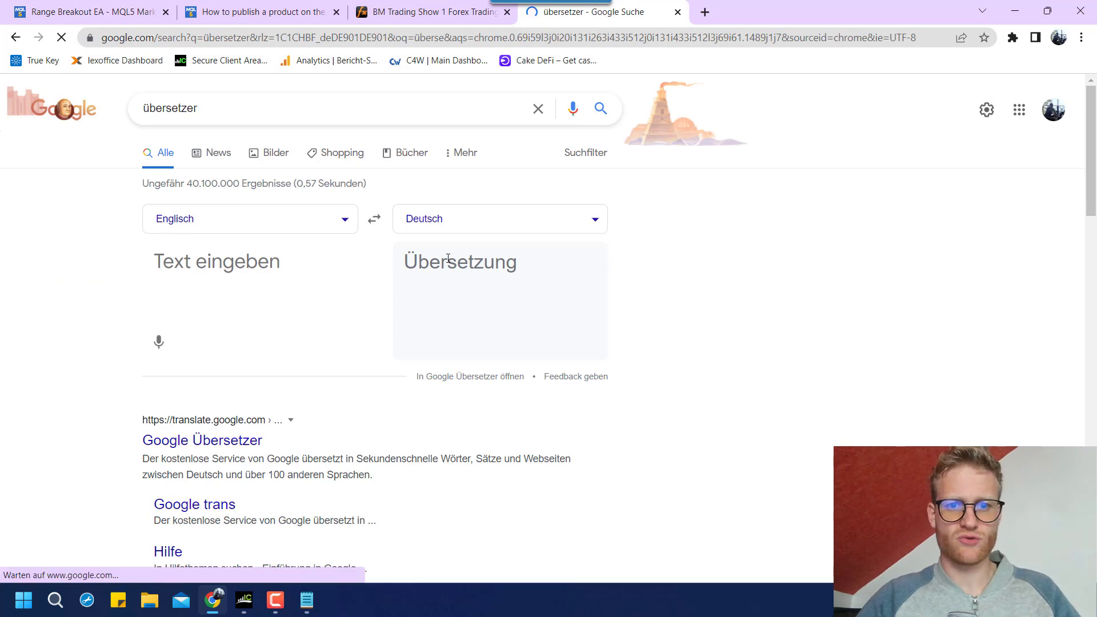
- Translate the English description to German, copy the output, and return to MQL5
click(281, 252)
key(ctrl+v)
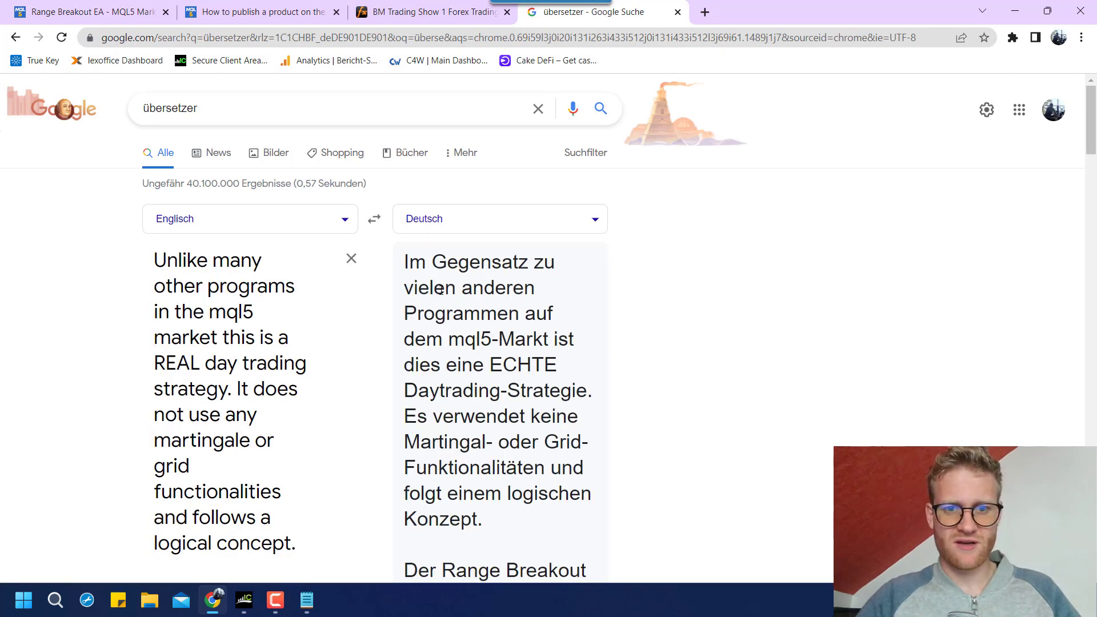
drag(404, 262, 498, 338)
click(405, 261)
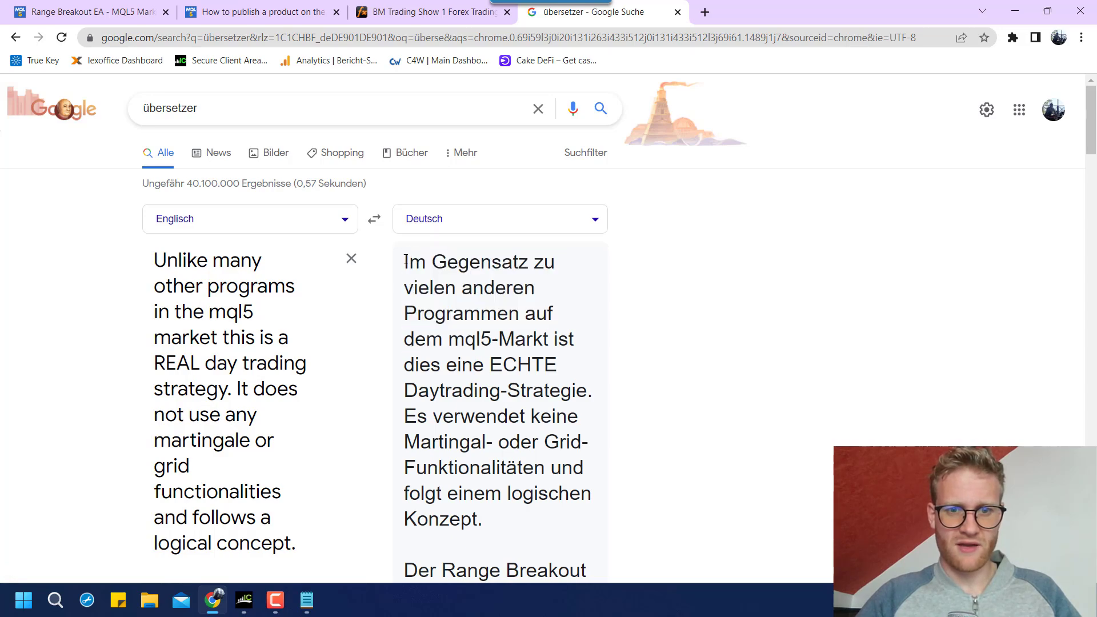
drag(414, 281, 588, 424)
scroll(571, 517, down, 15)
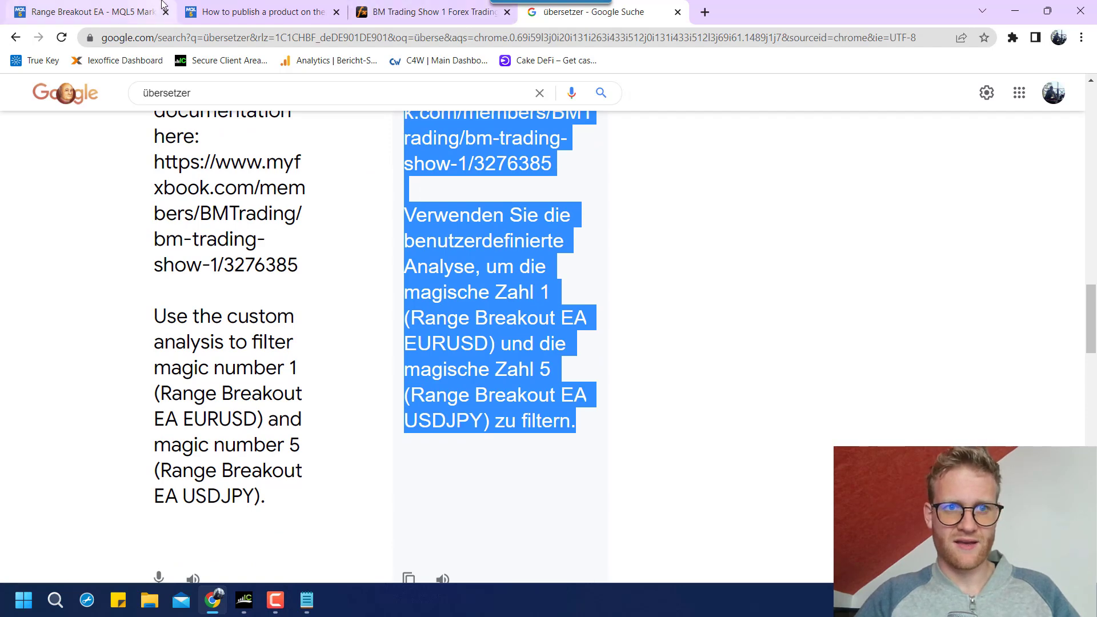
click(91, 11)
scroll(355, 446, down, 1)
scroll(355, 446, down, 3)
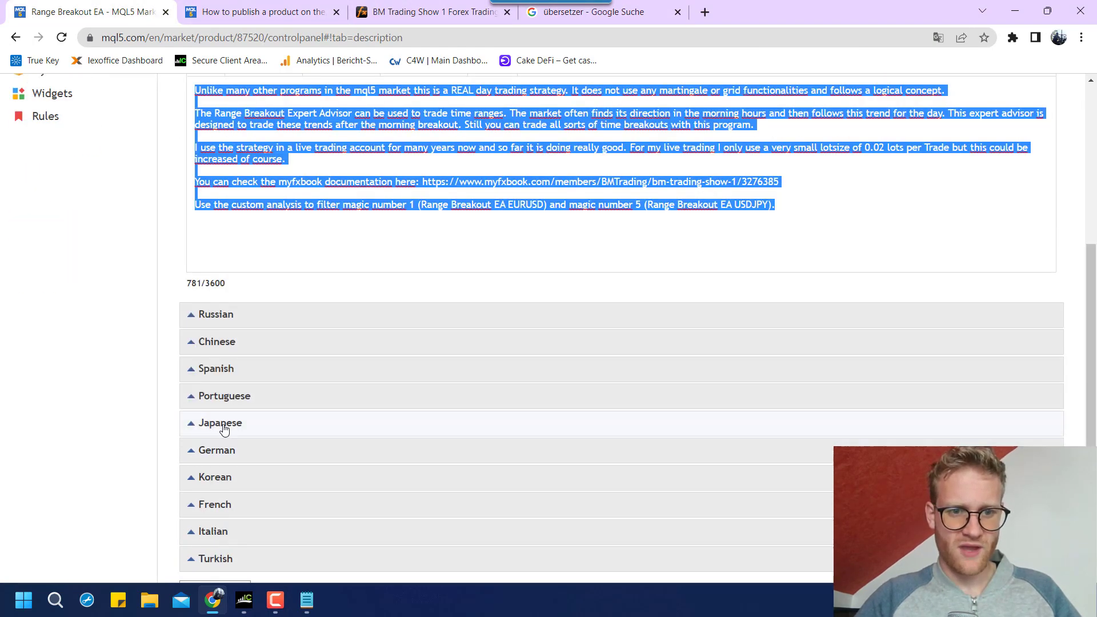
- Paste the German translation into the German description section
click(218, 452)
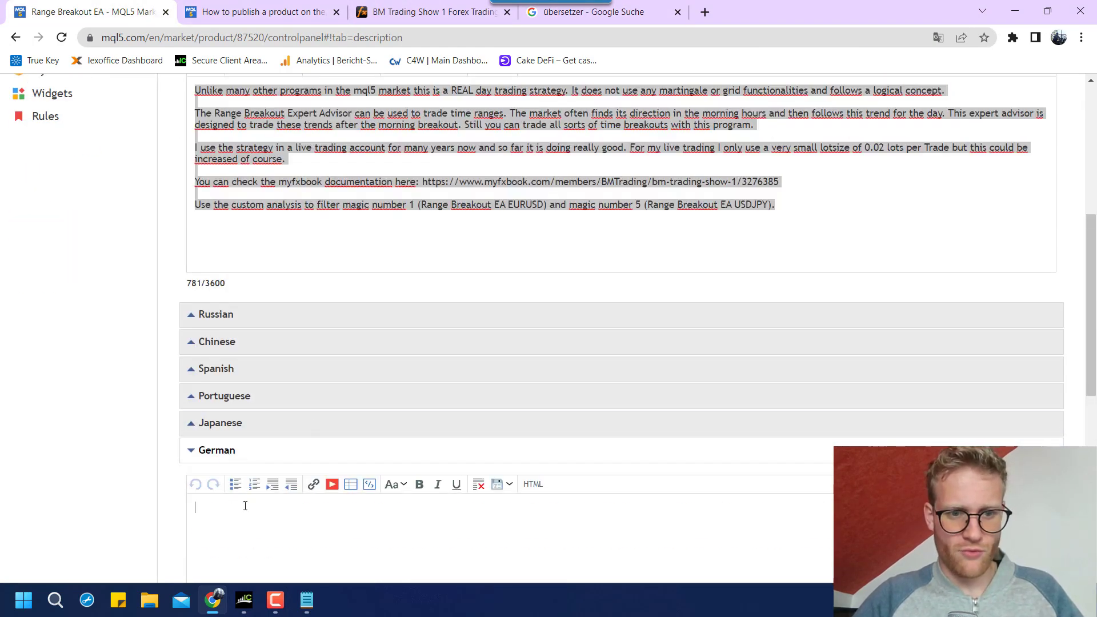
key(ctrl+v)
scroll(444, 472, down, 2)
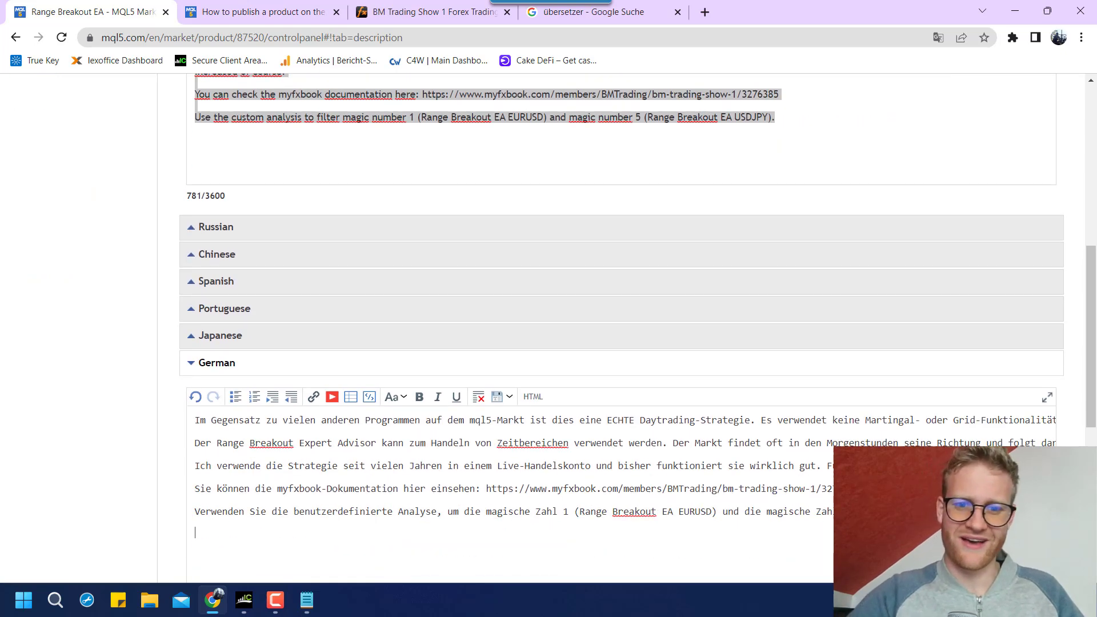
scroll(477, 437, up, 5)
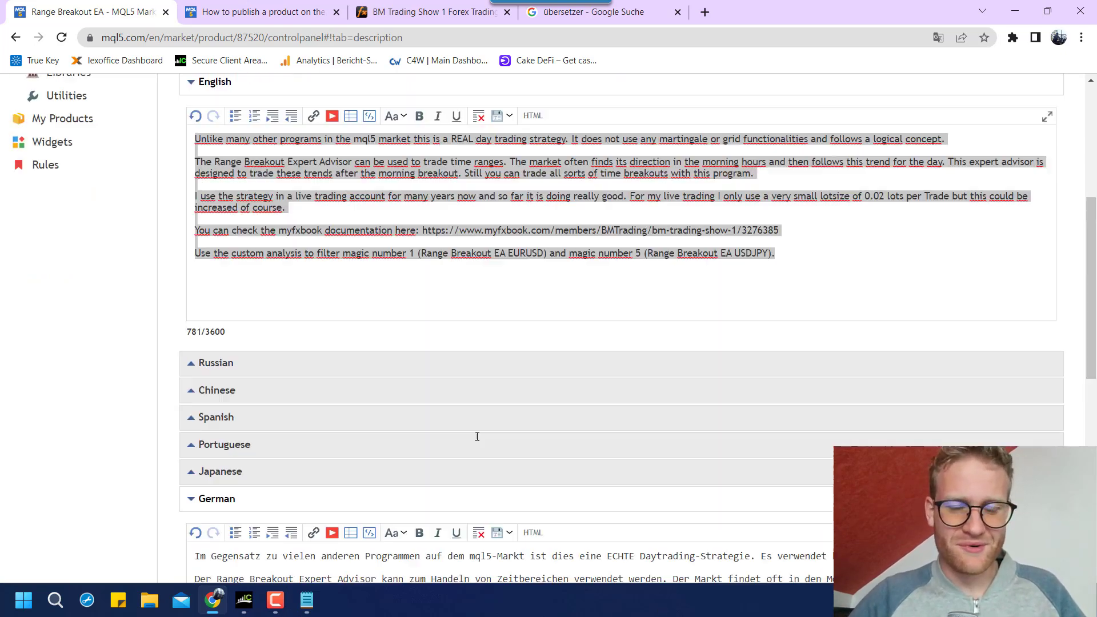
- Review the English description text in its editor
click(477, 436)
key(ctrl+a)
click(420, 422)
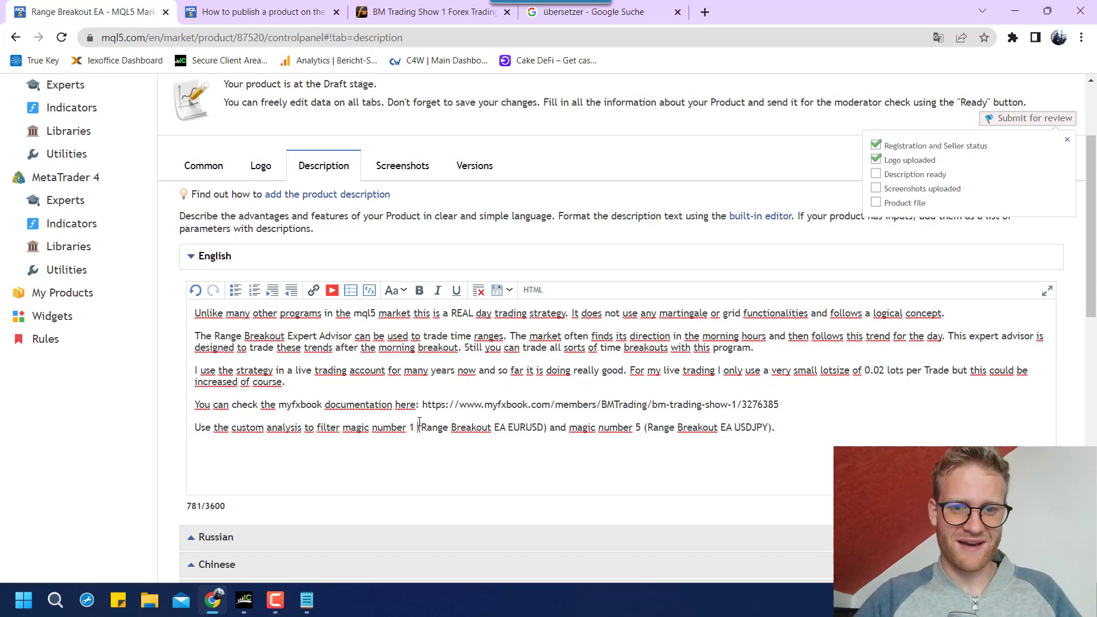
scroll(409, 416, down, 7)
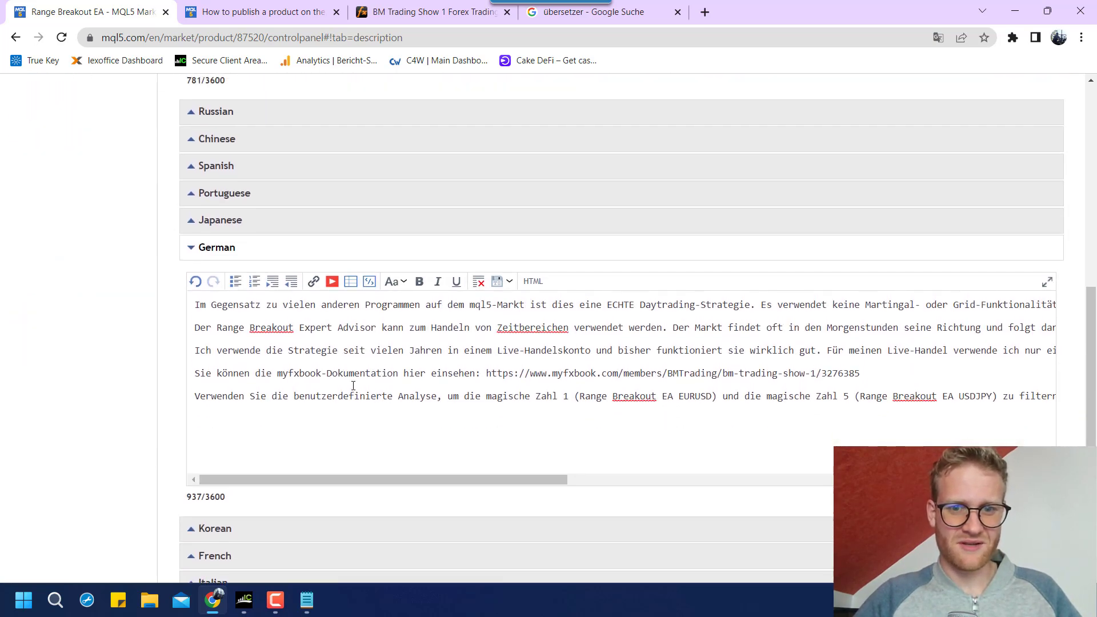
scroll(353, 387, up, 7)
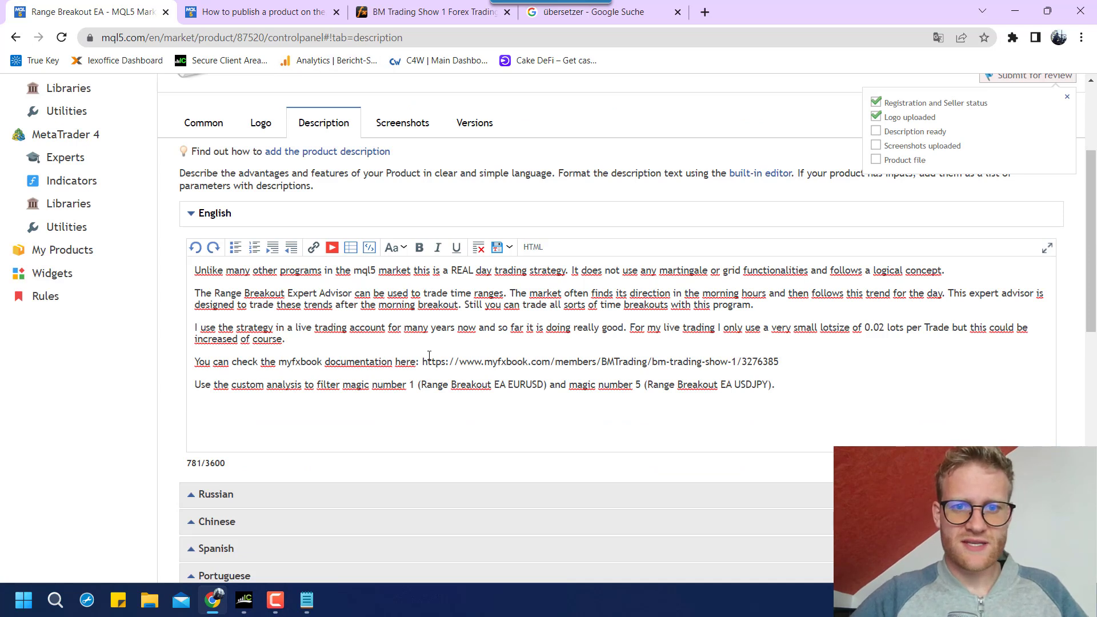
click(339, 384)
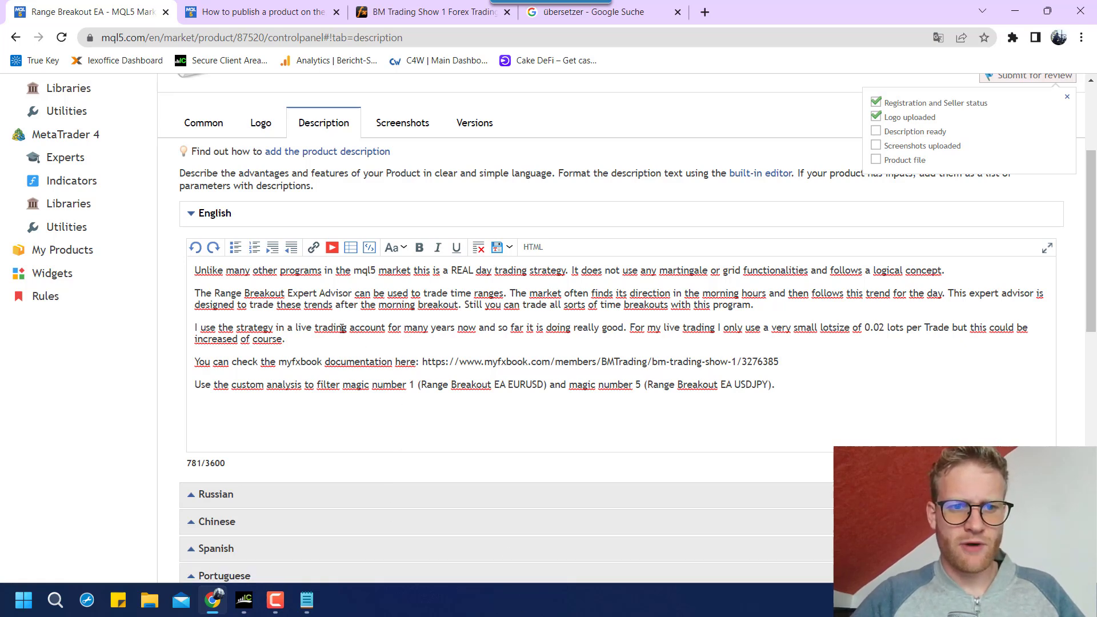
drag(203, 292, 946, 272)
click(205, 307)
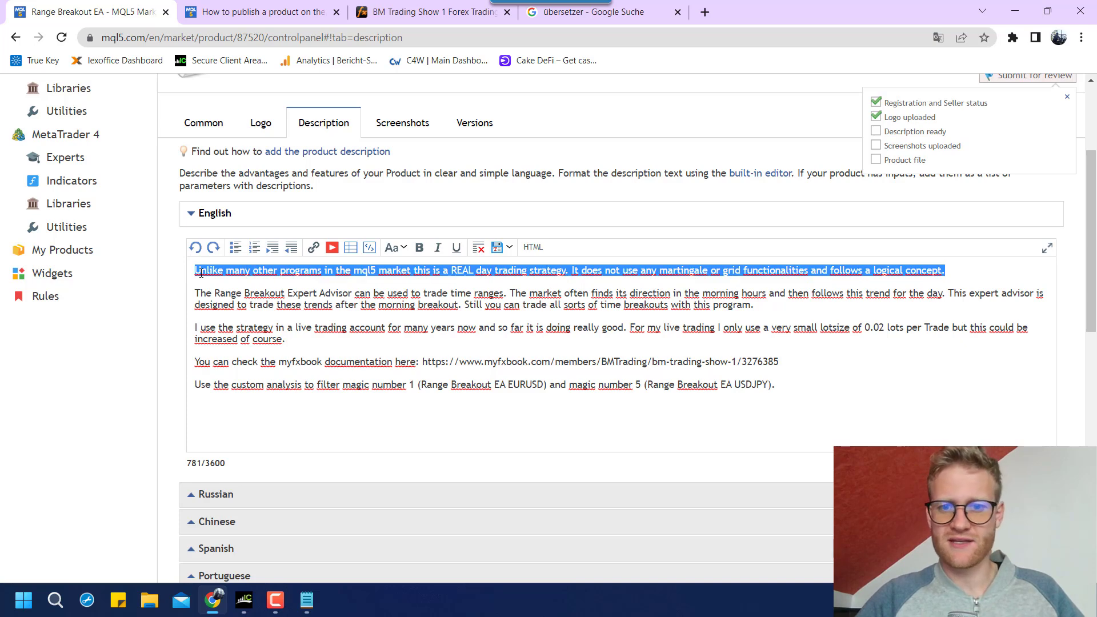
click(332, 304)
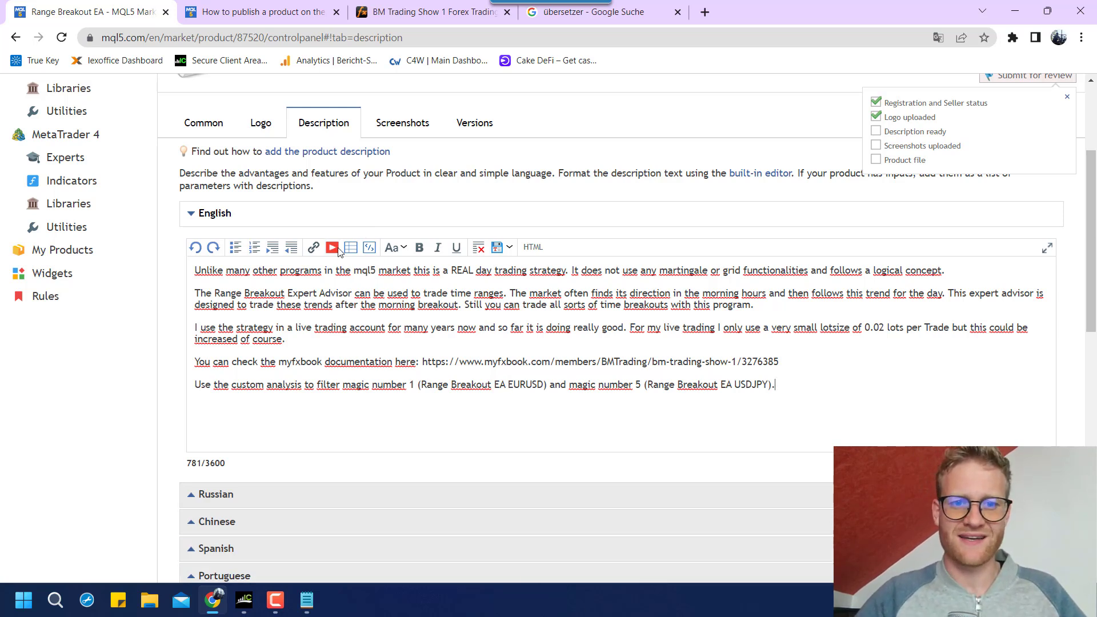
scroll(358, 360, down, 2)
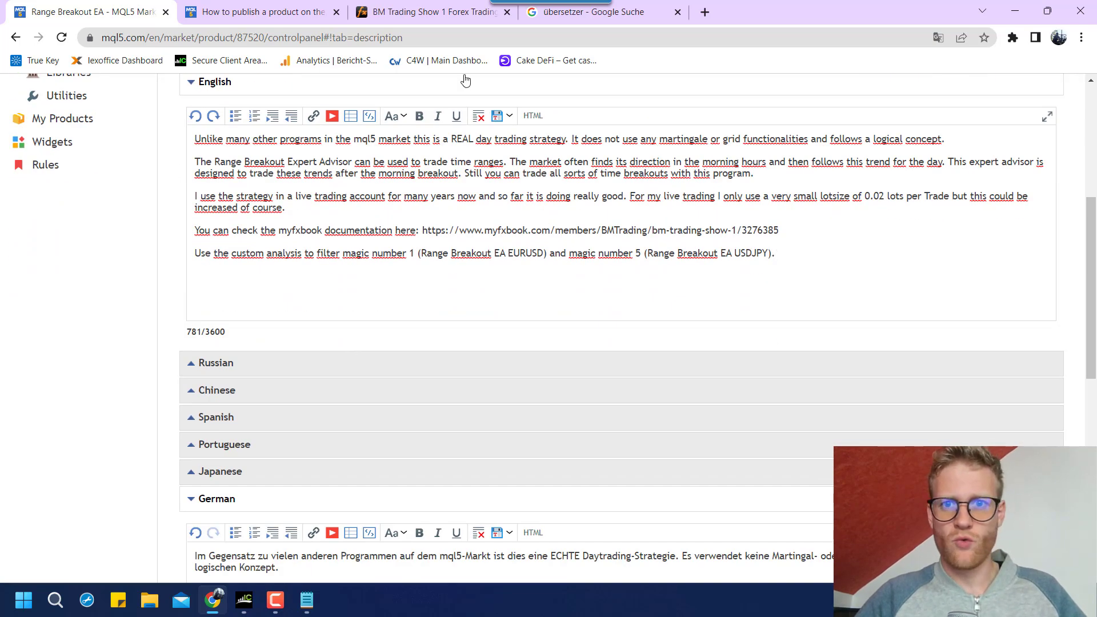
click(373, 277)
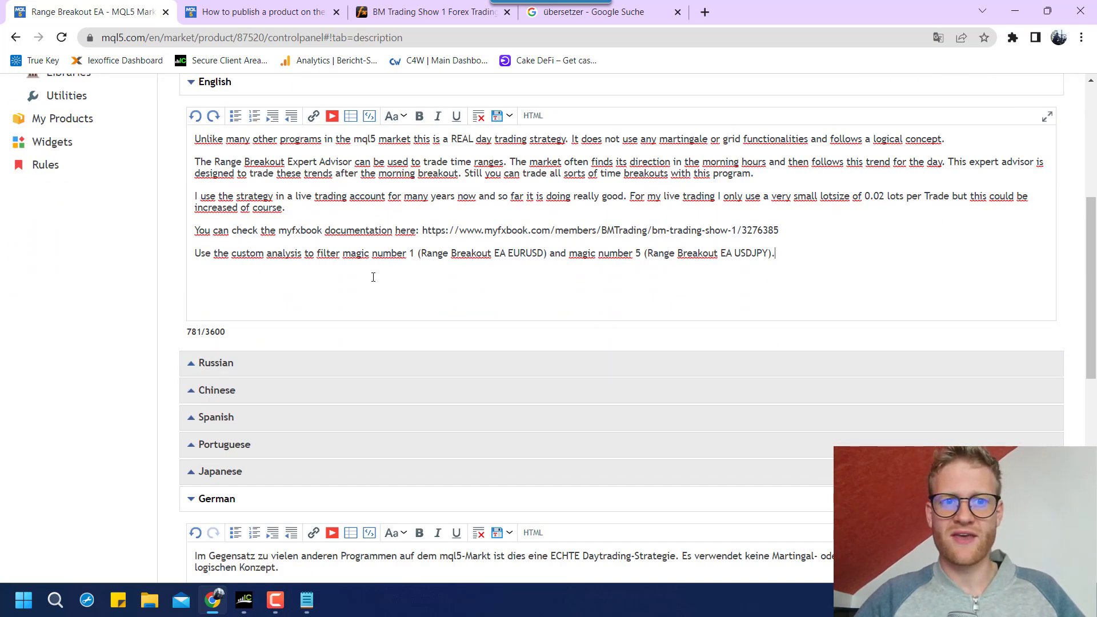
scroll(369, 276, down, 6)
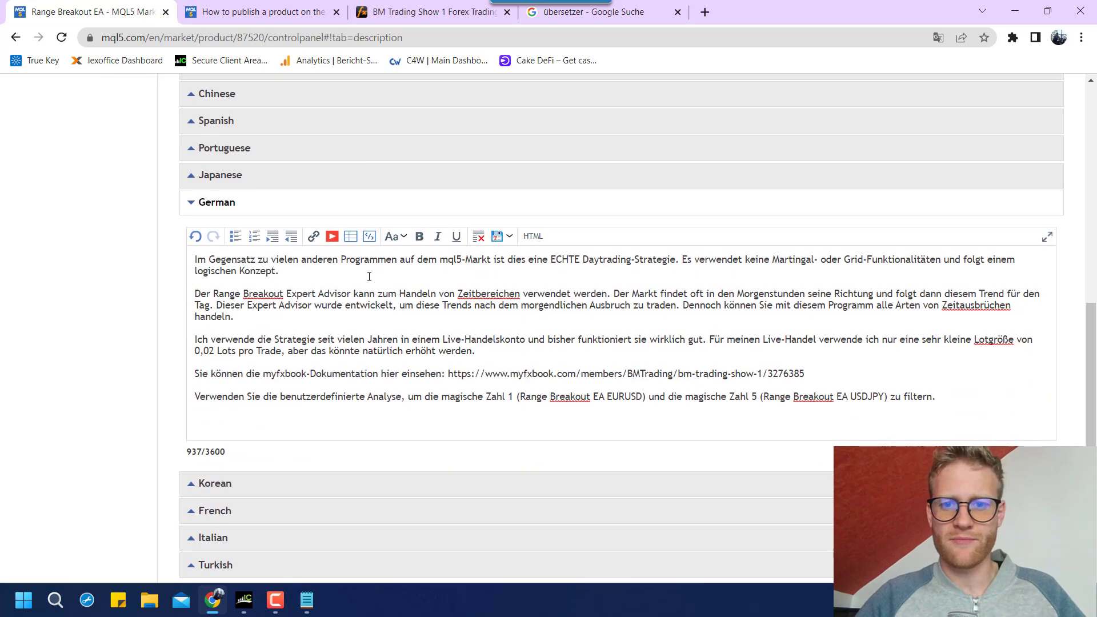
scroll(369, 276, down, 1)
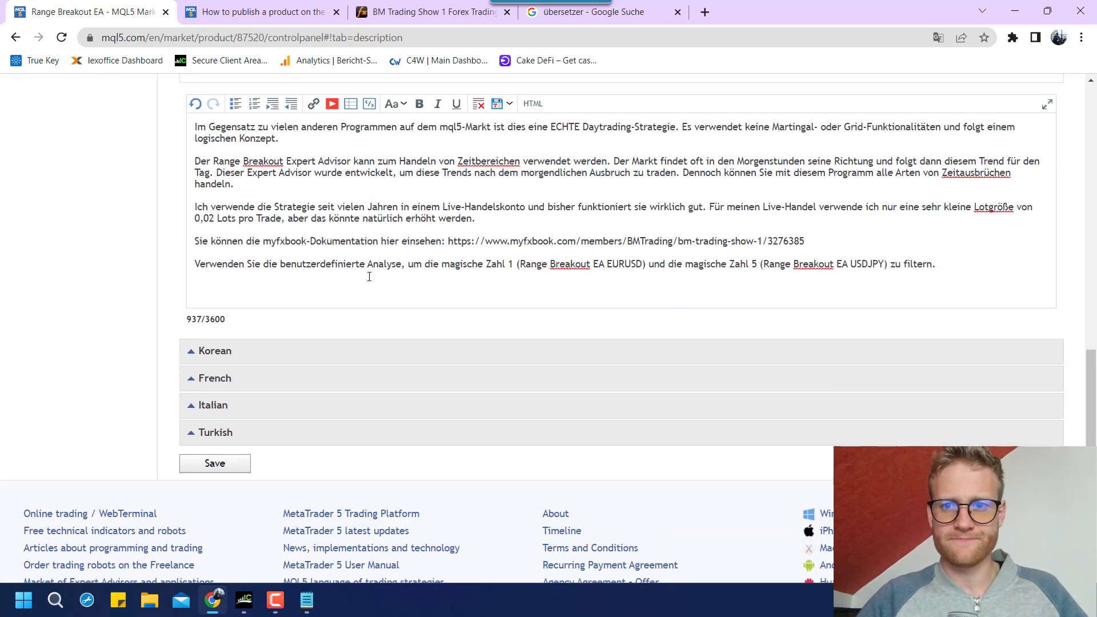
- Save the descriptions and scroll the Screenshots tab down to Add image
click(219, 465)
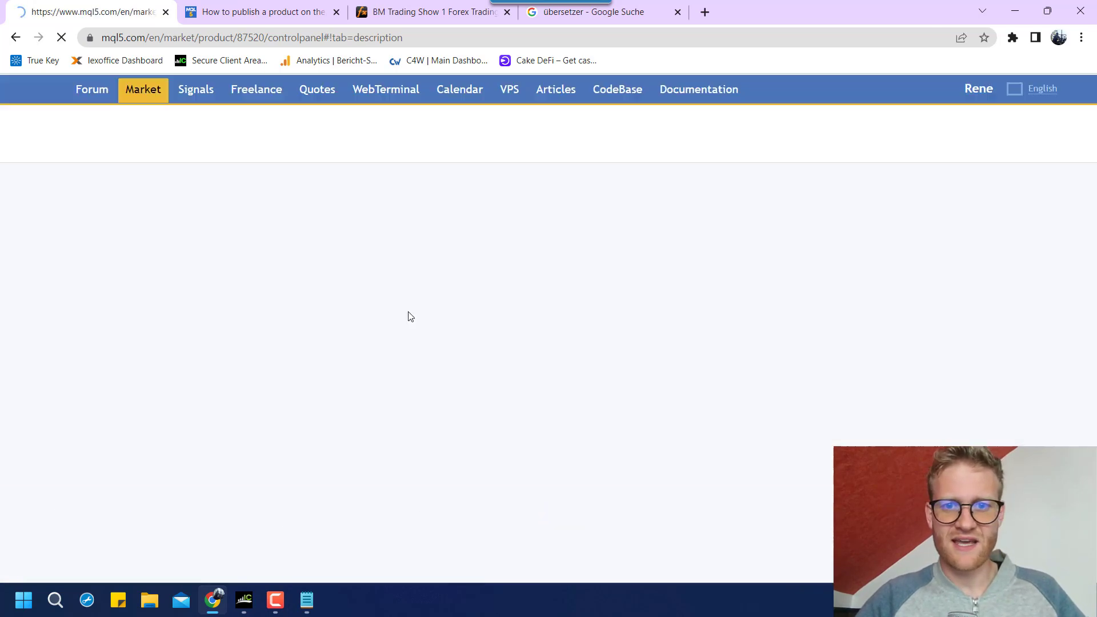
click(403, 328)
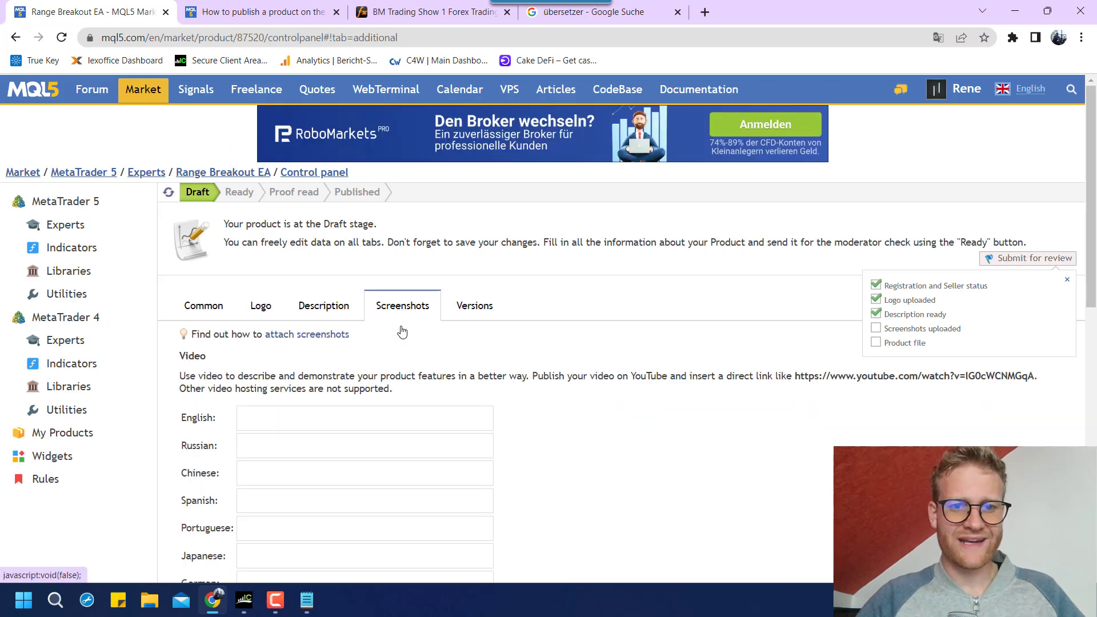
scroll(461, 419, down, 3)
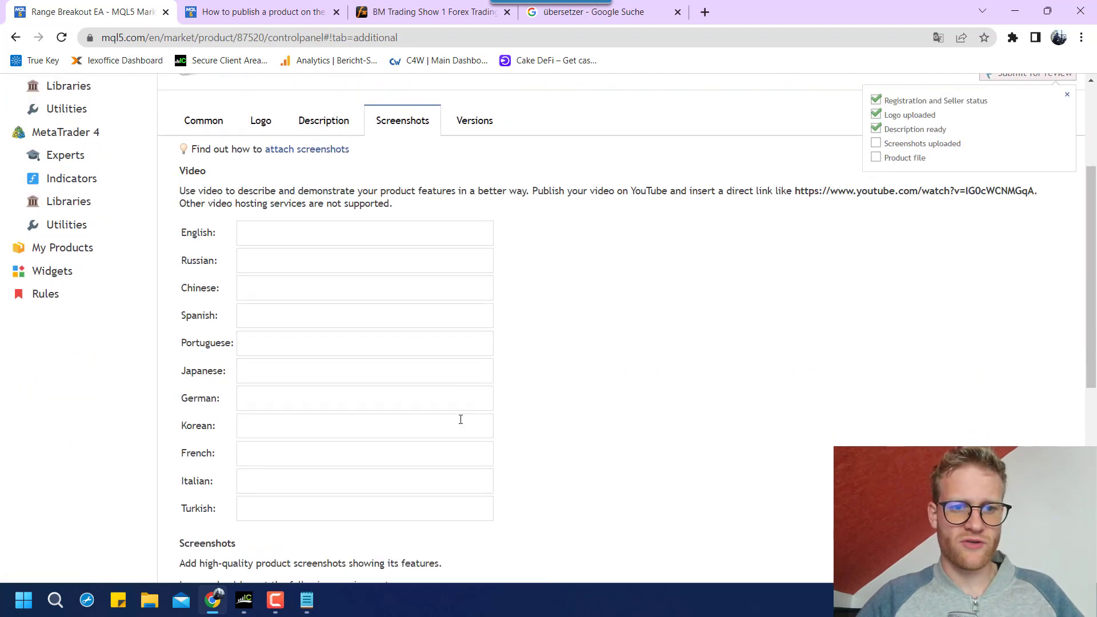
click(288, 238)
mouse_move(170, 195)
mouse_down()
mouse_move(448, 208)
mouse_move(163, 198)
mouse_up()
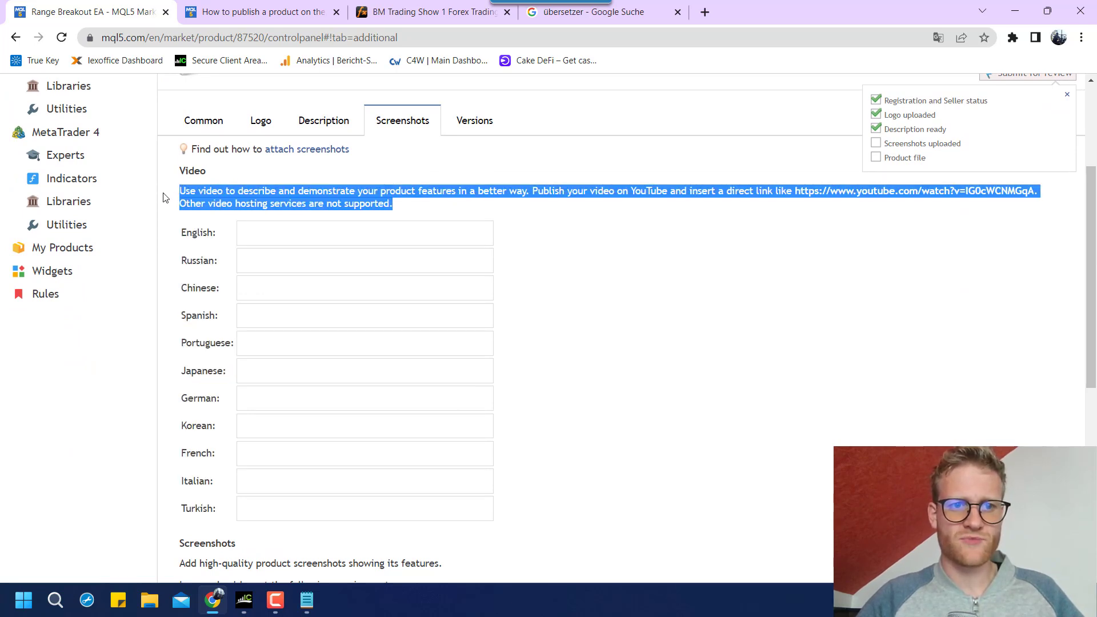
click(316, 233)
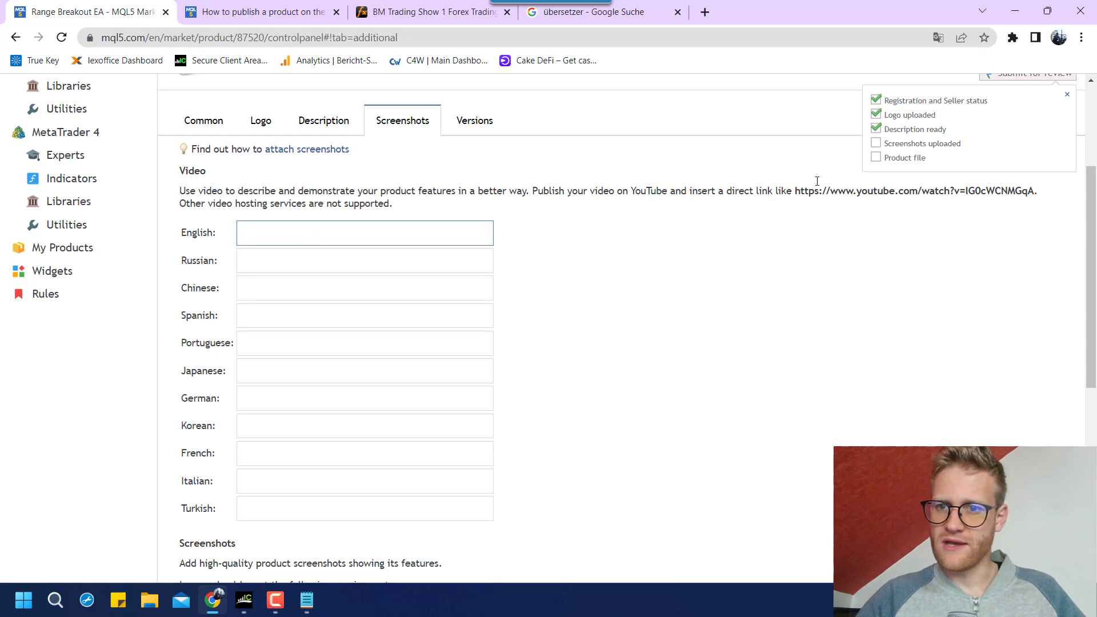
triple_click(276, 192)
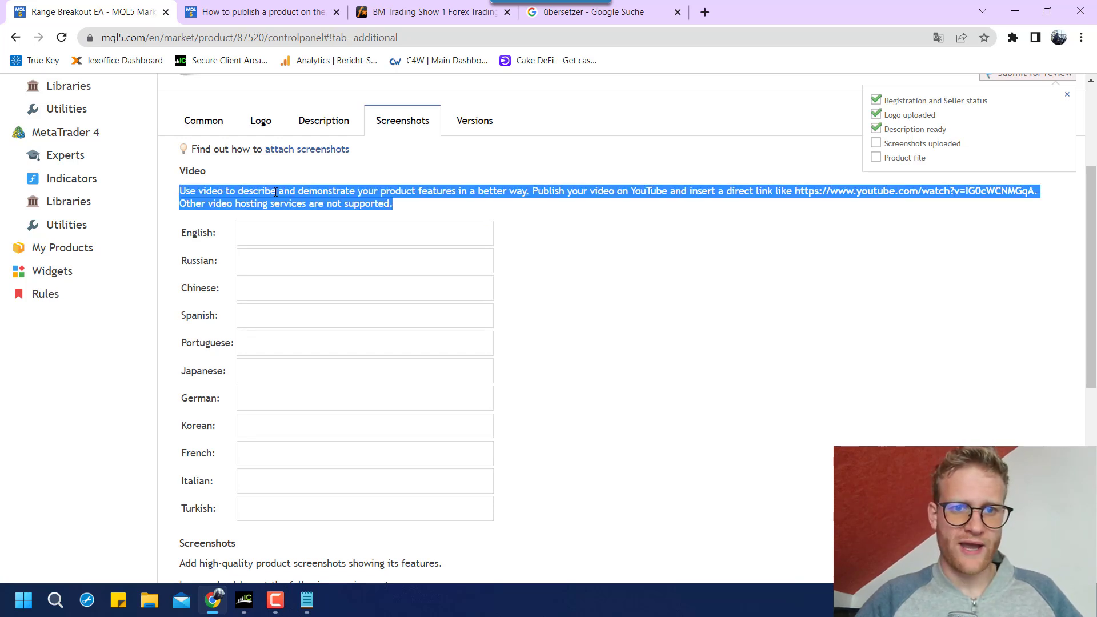
click(283, 200)
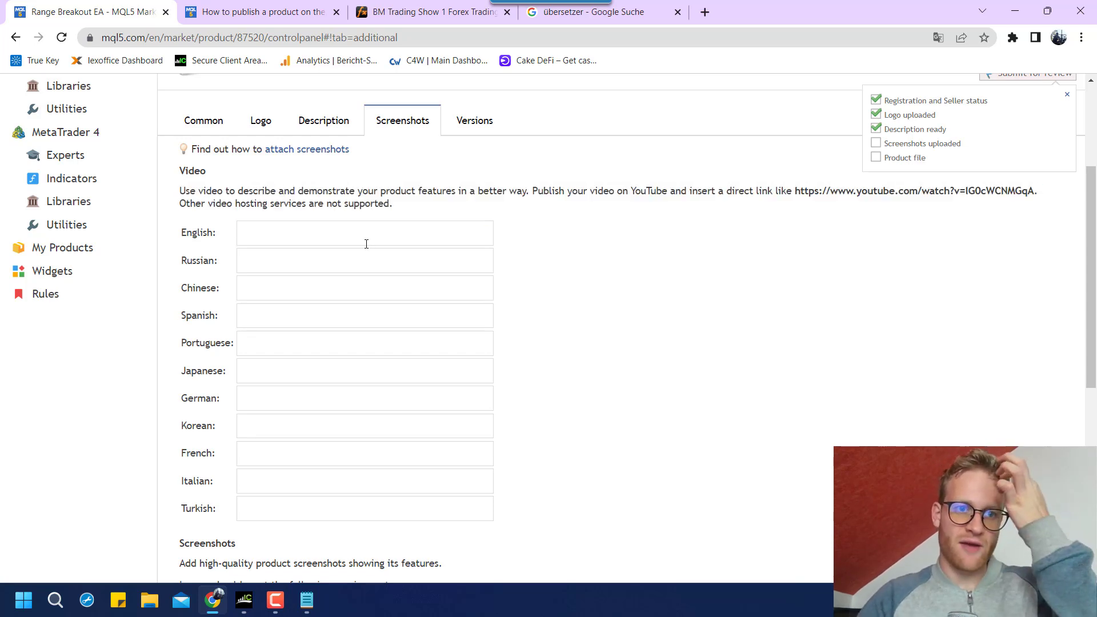
scroll(366, 244, down, 1)
scroll(366, 244, down, 3)
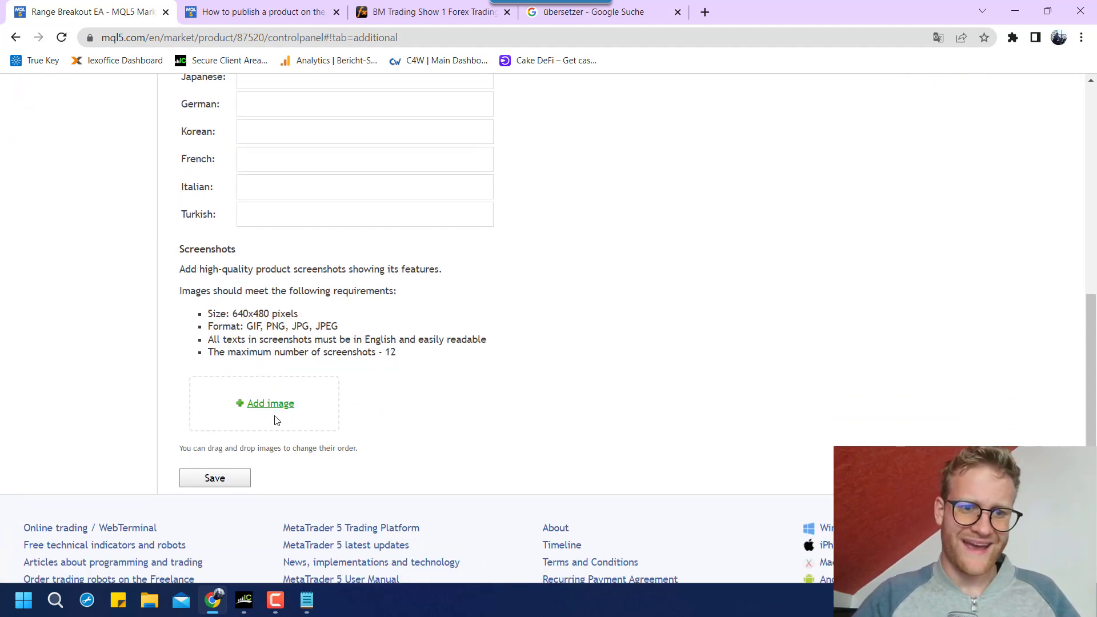
- Restore the browser window, close Notepad, and move the browser to the upper left
drag(739, 7, 432, 315)
click(863, 209)
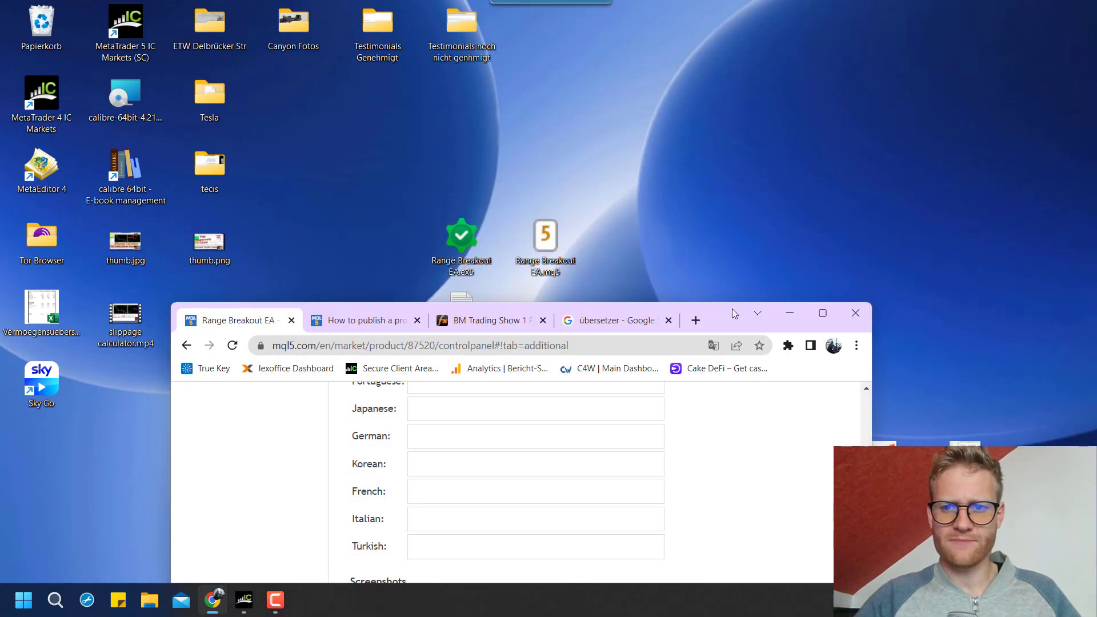
drag(644, 305, 270, 191)
drag(373, 233, 445, 47)
- Drag five backtest screenshots from the desktop onto Add image
click(639, 456)
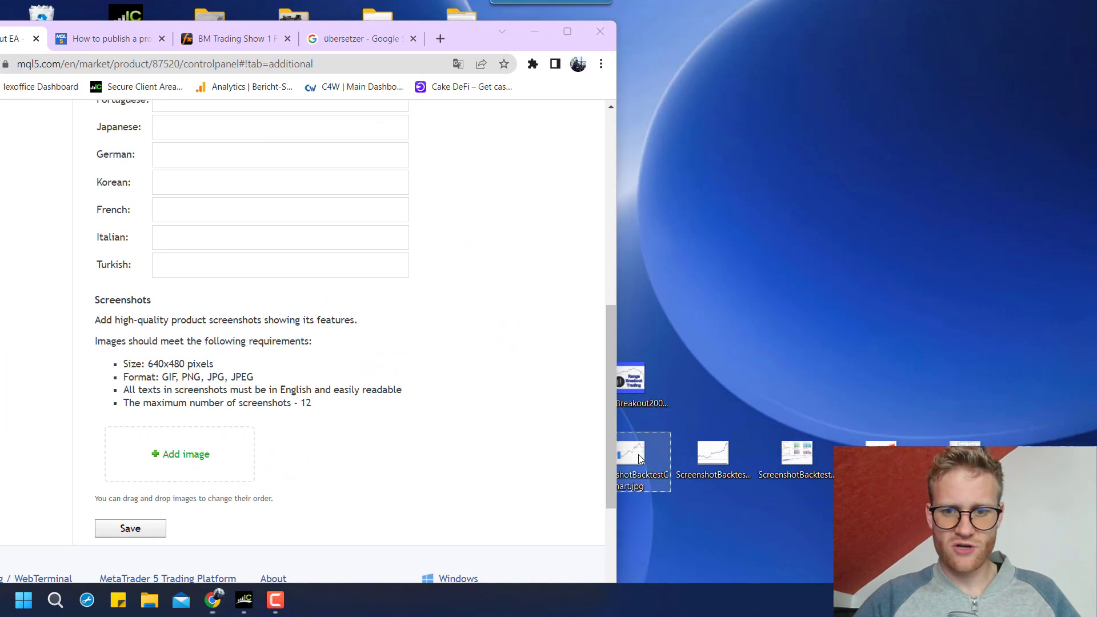
drag(646, 472, 208, 459)
drag(708, 465, 231, 480)
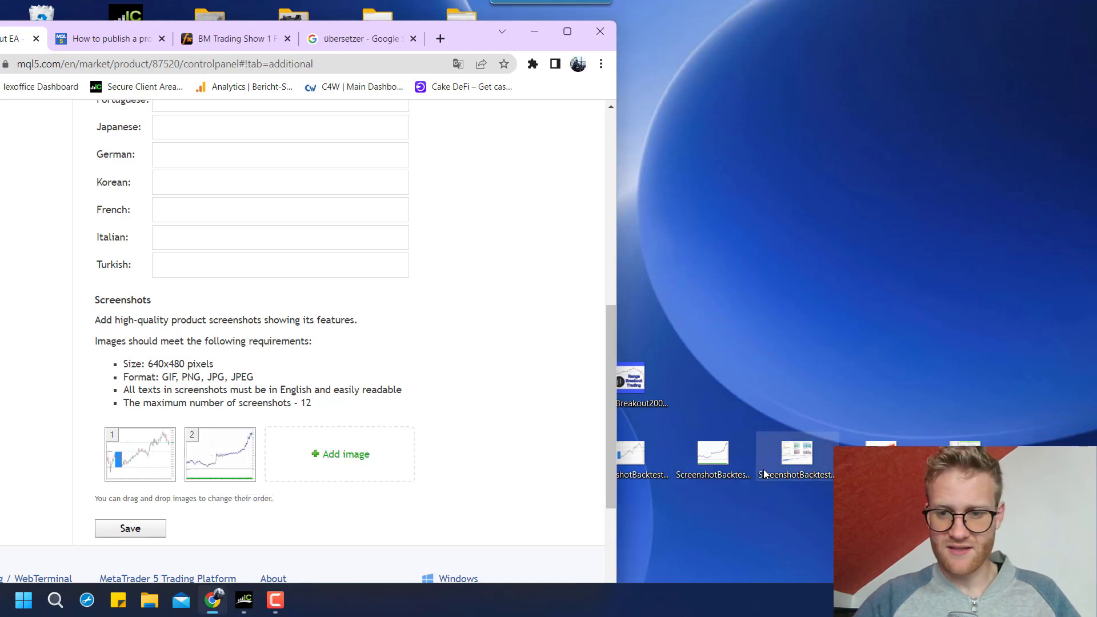
drag(794, 468, 333, 464)
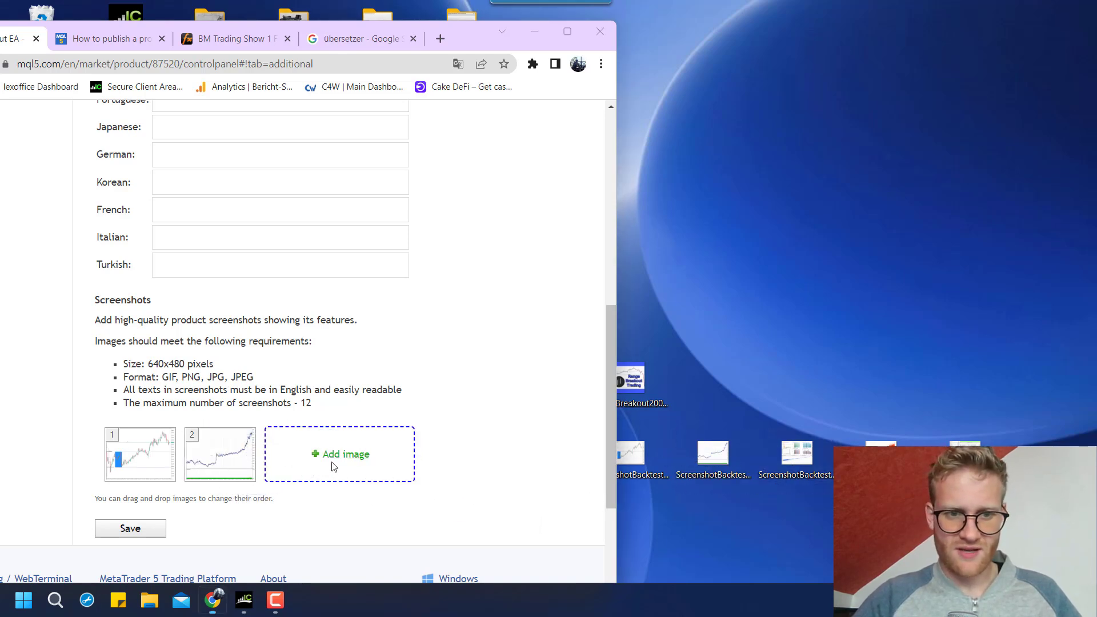
drag(629, 451, 432, 455)
drag(631, 455, 390, 509)
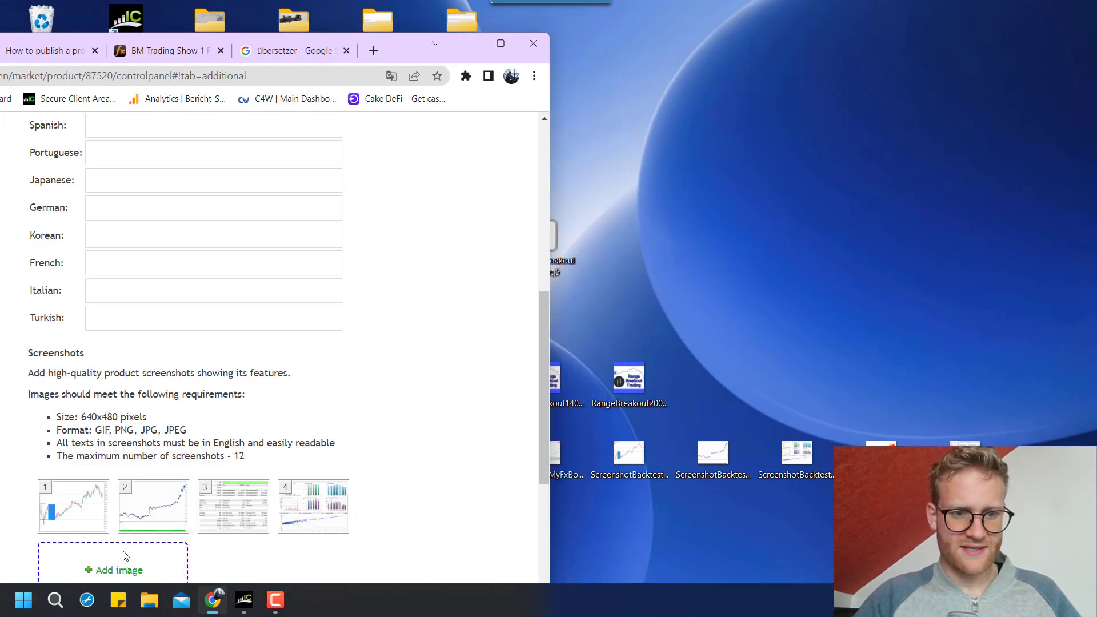
- Add two MyFxBook screenshots, including the USDJPY one, to the product images
drag(399, 50, 359, 45)
click(543, 458)
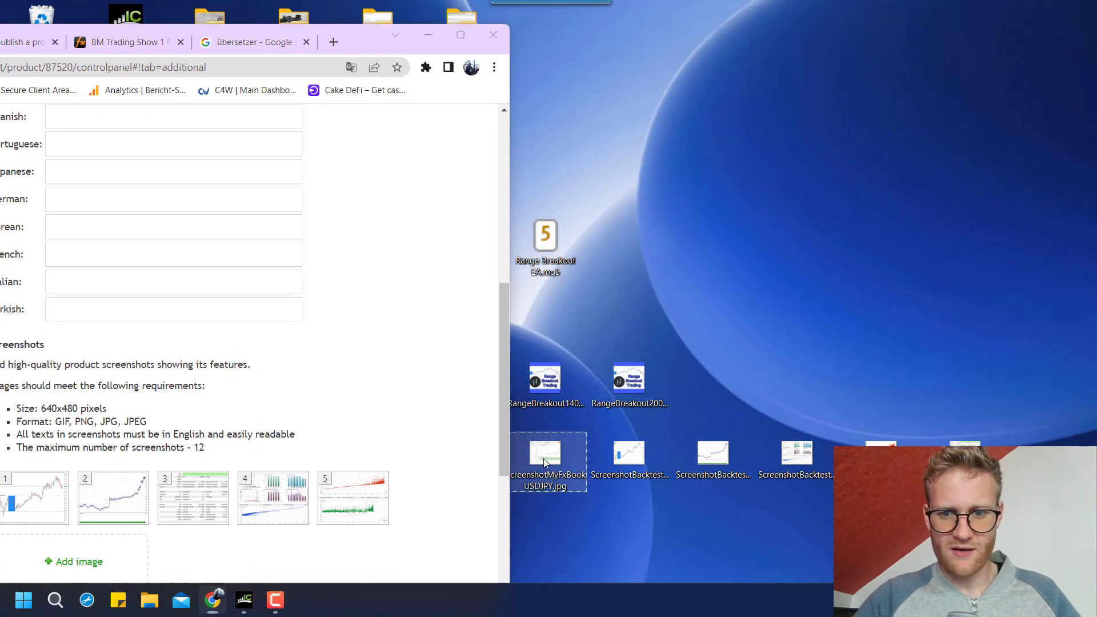
drag(343, 31, 273, 26)
drag(544, 454, 48, 545)
drag(545, 457, 60, 556)
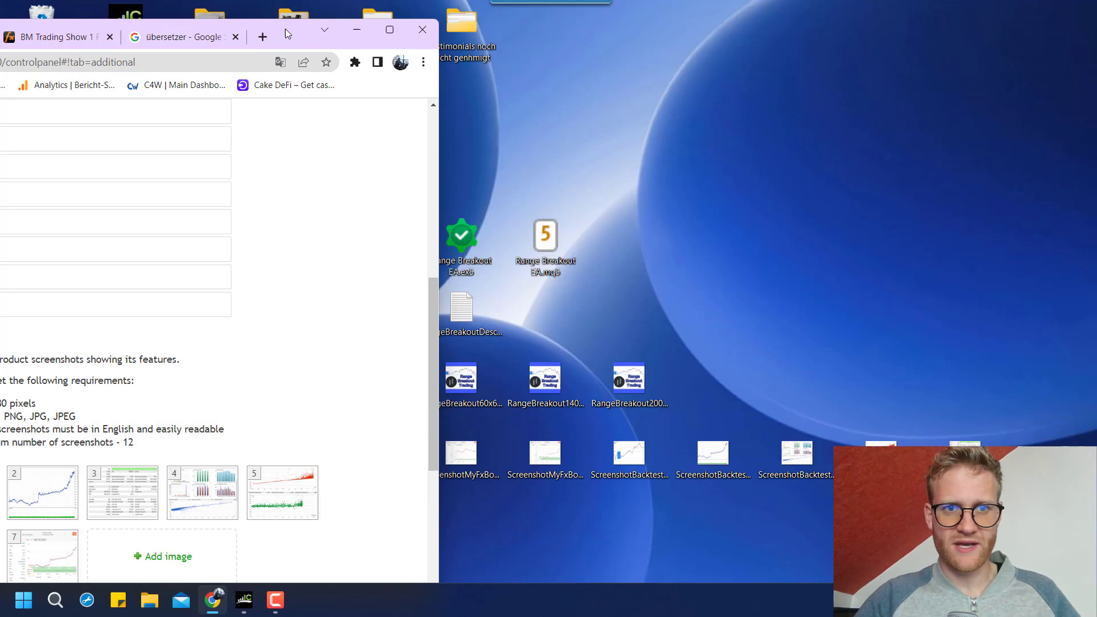
- Maximize the browser and save the seven screenshots
drag(286, 32, 779, 1)
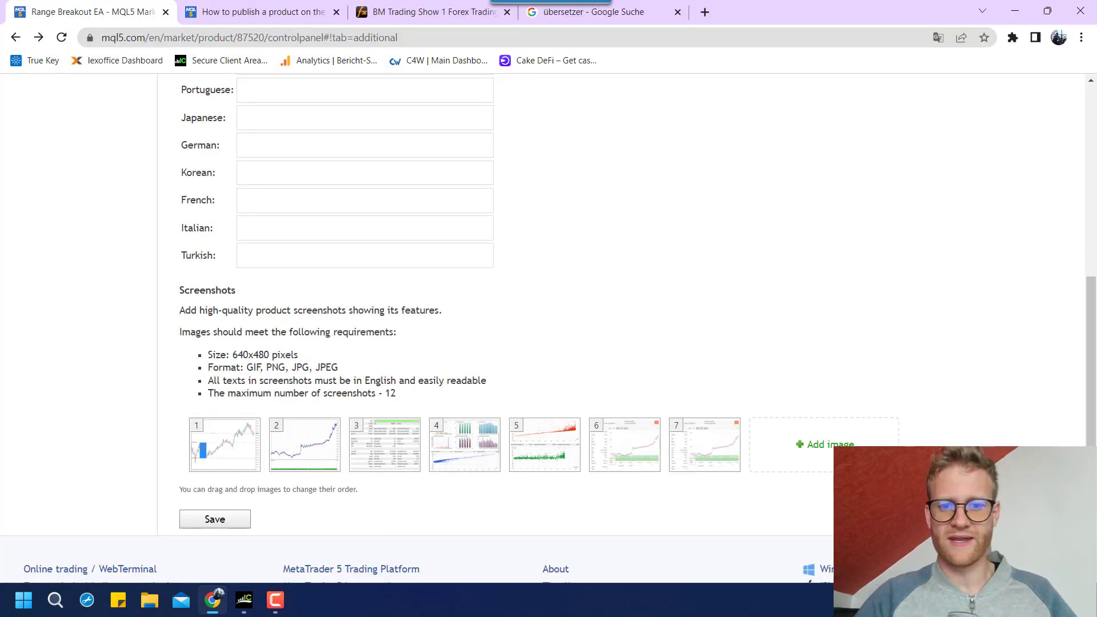
click(229, 523)
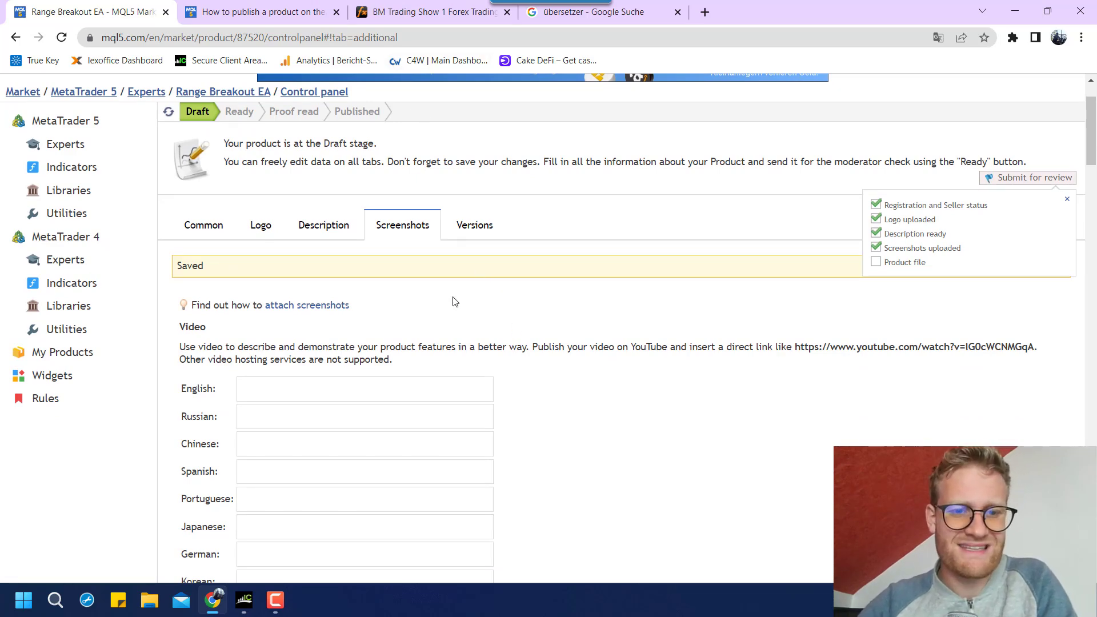
scroll(451, 301, down, 7)
scroll(454, 302, down, 15)
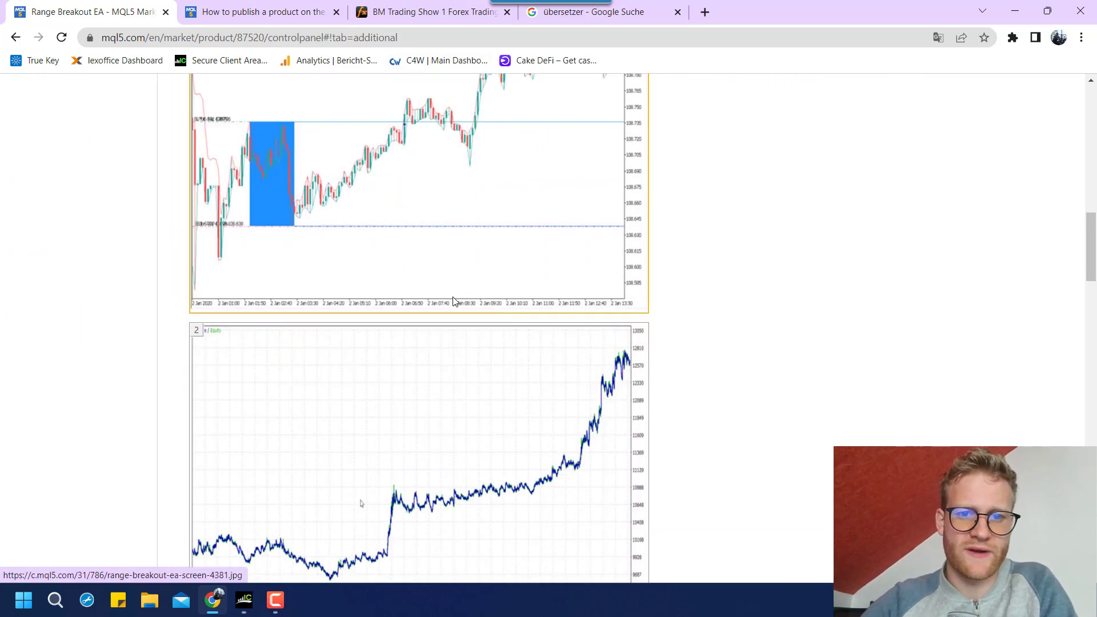
scroll(454, 301, down, 20)
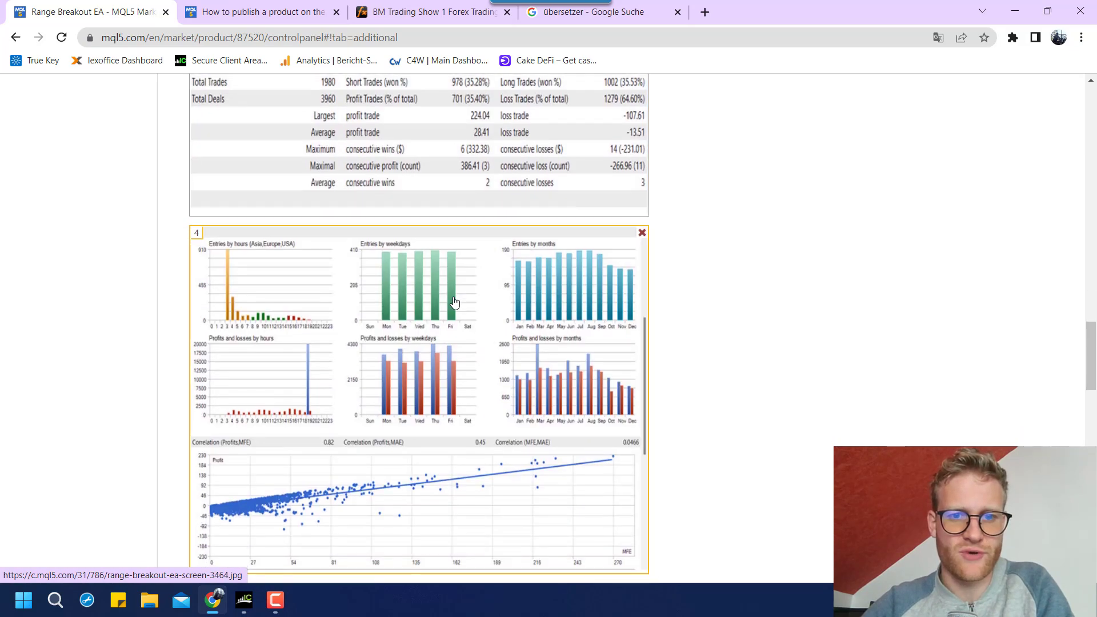
scroll(454, 301, down, 1)
scroll(454, 301, up, 20)
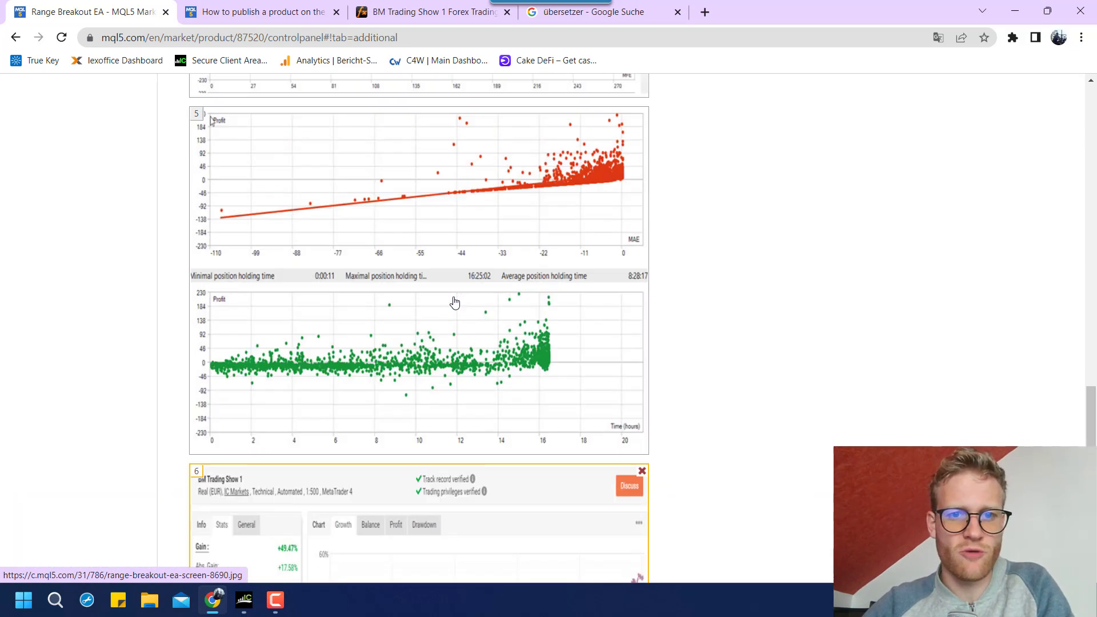
scroll(307, 232, up, 20)
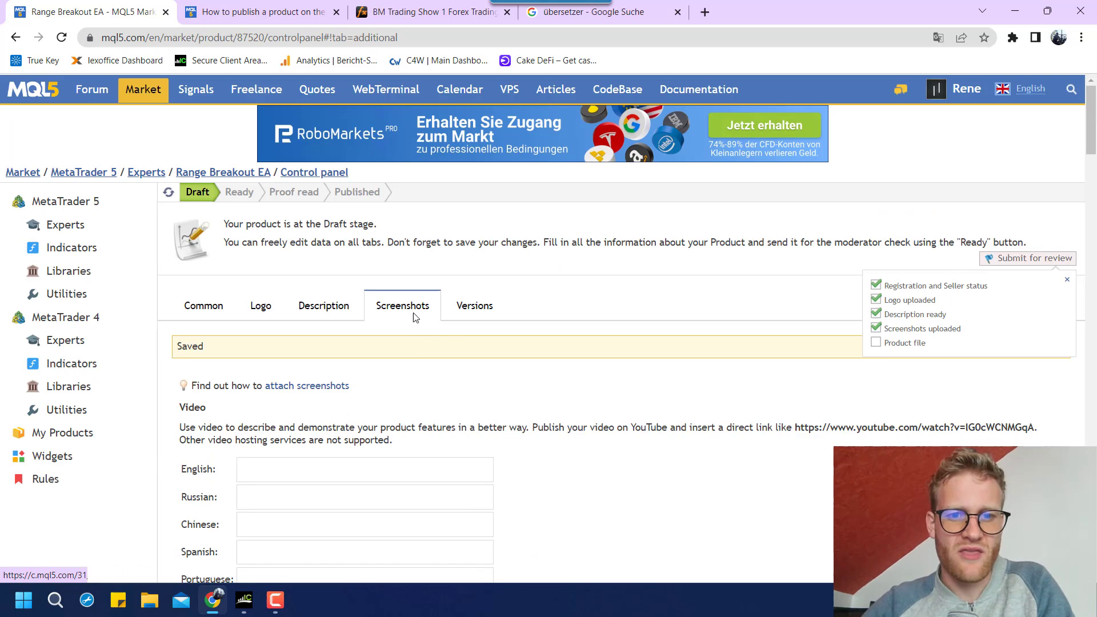
- Upload Range Breakout EA.ex5 as product version 1.0 in the Versions tab
click(472, 308)
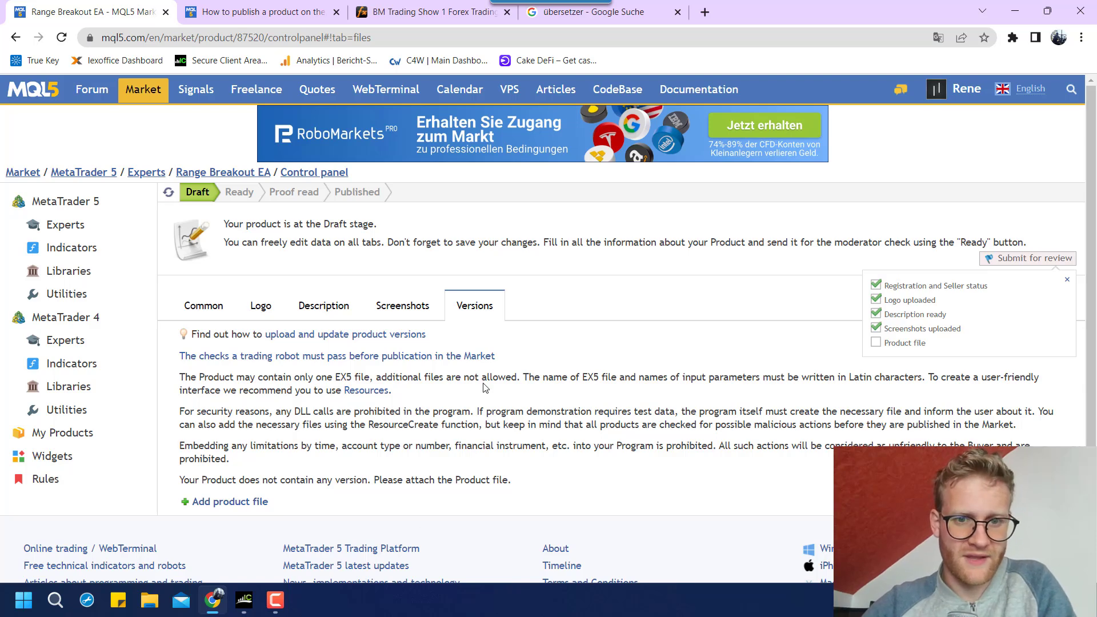
click(214, 502)
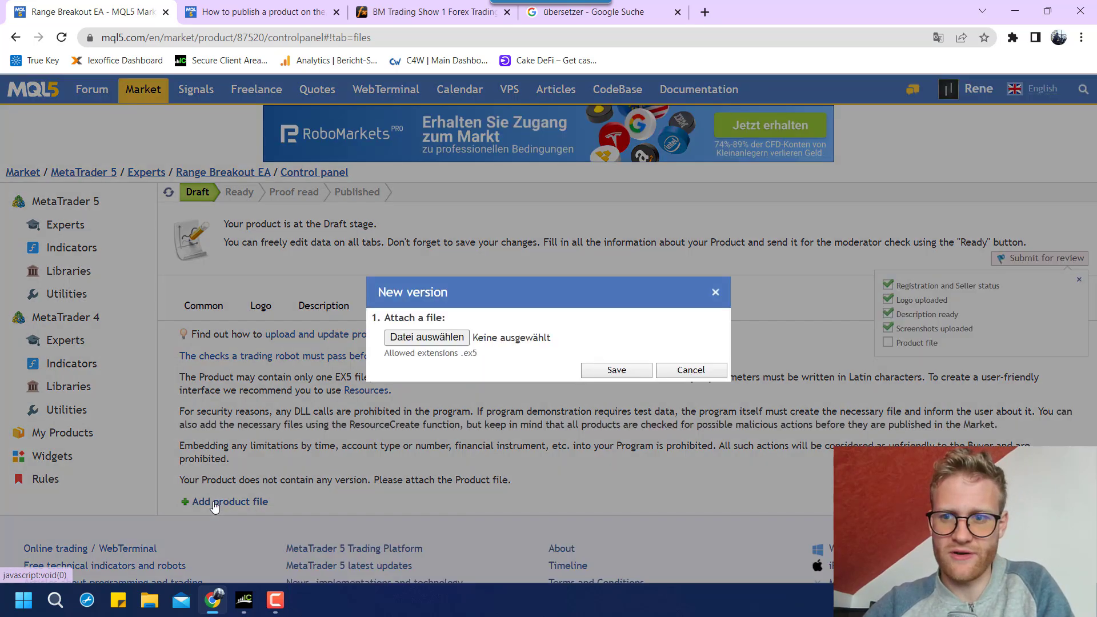
click(426, 337)
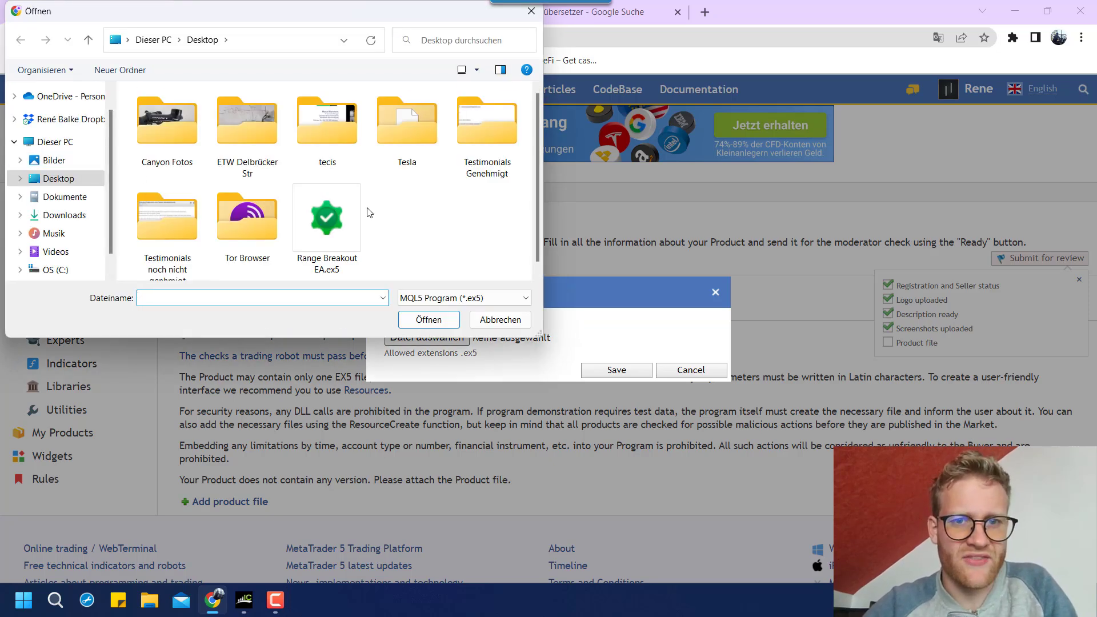
click(343, 210)
double_click(343, 207)
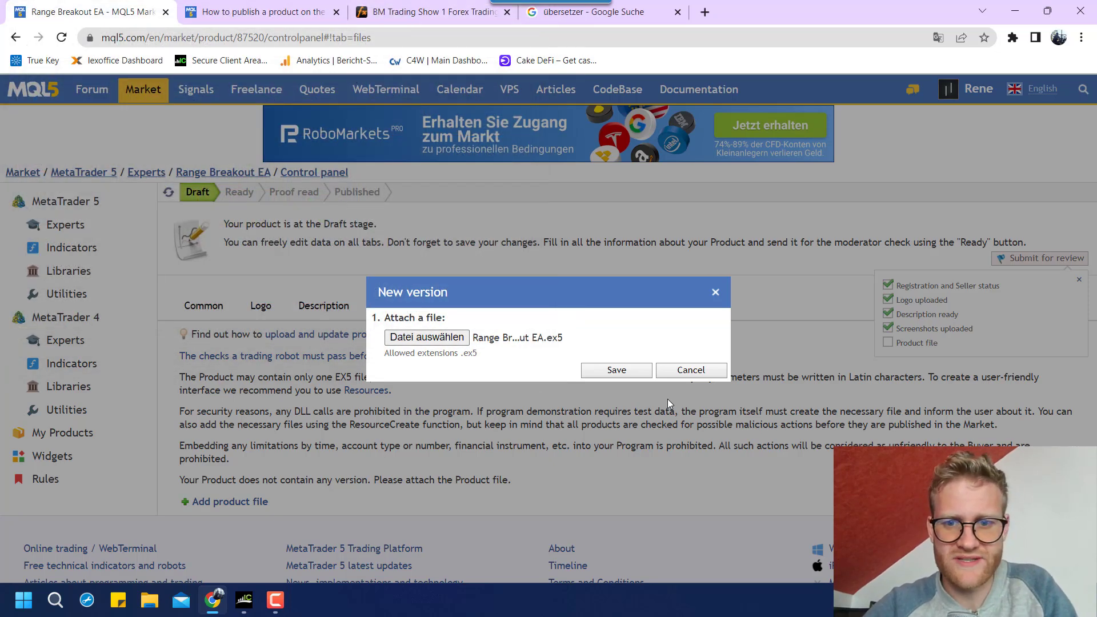
click(618, 371)
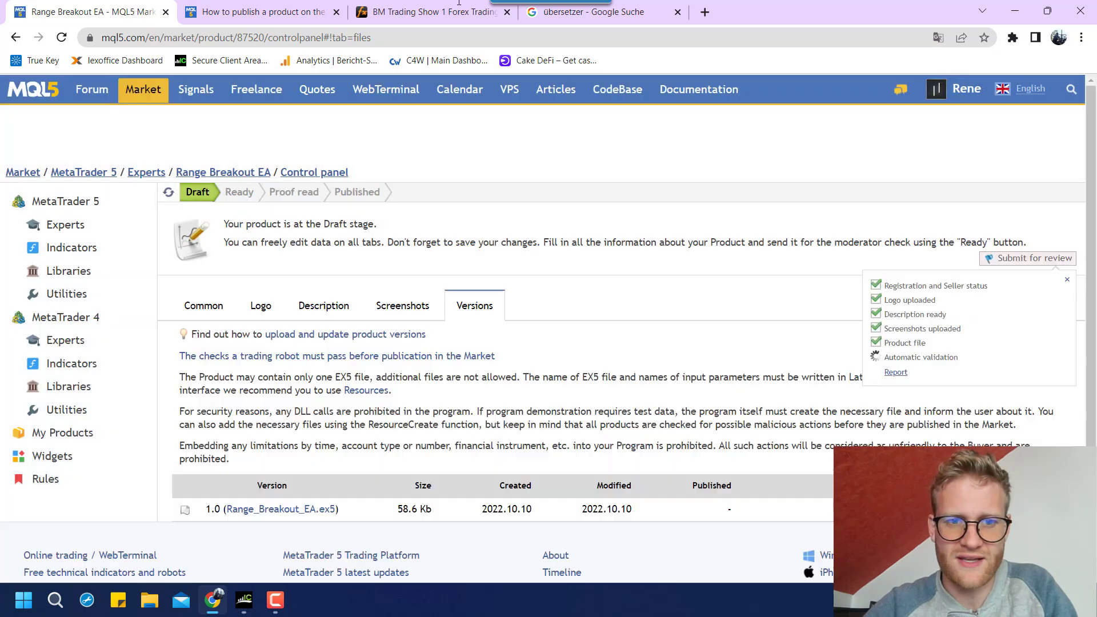
scroll(543, 427, down, 3)
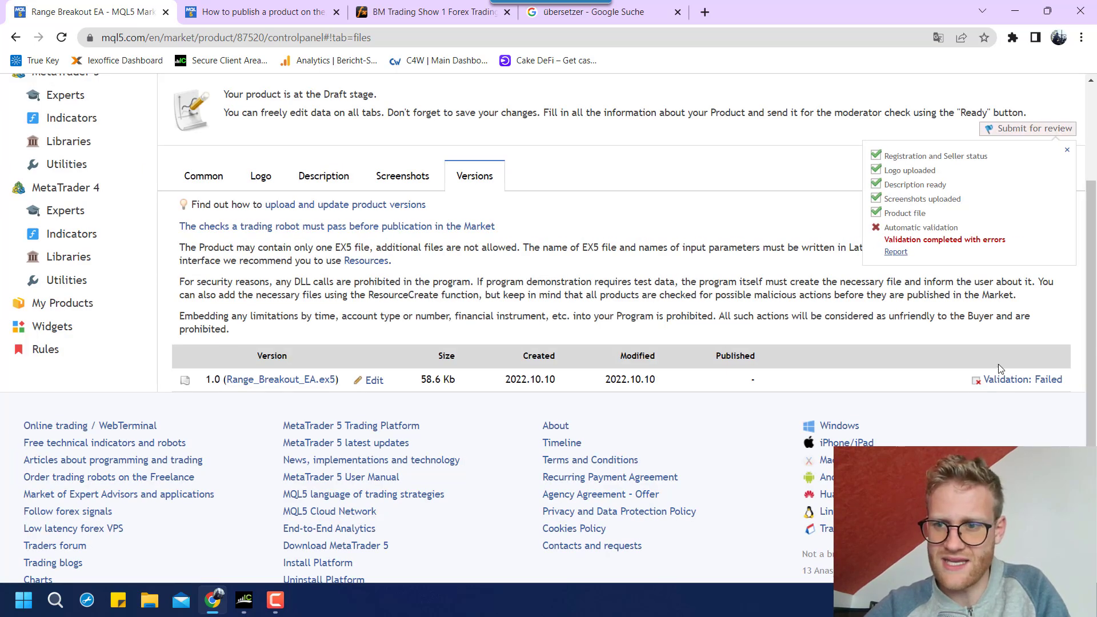
- Open the version 1.0 validation test report from the Report link
click(890, 253)
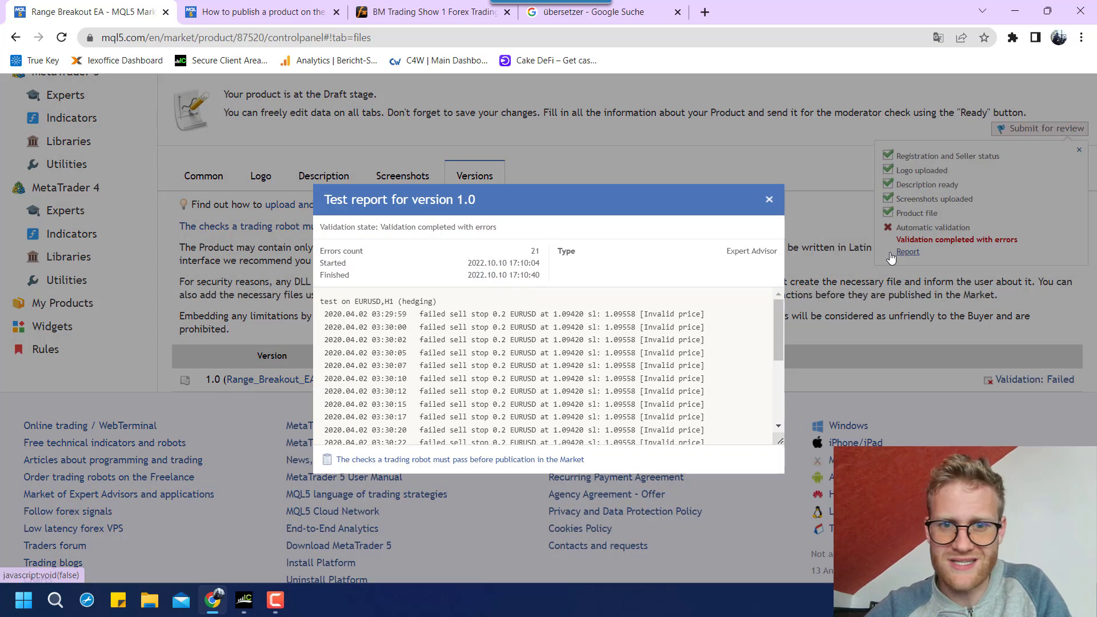
scroll(550, 352, down, 5)
scroll(550, 352, up, 5)
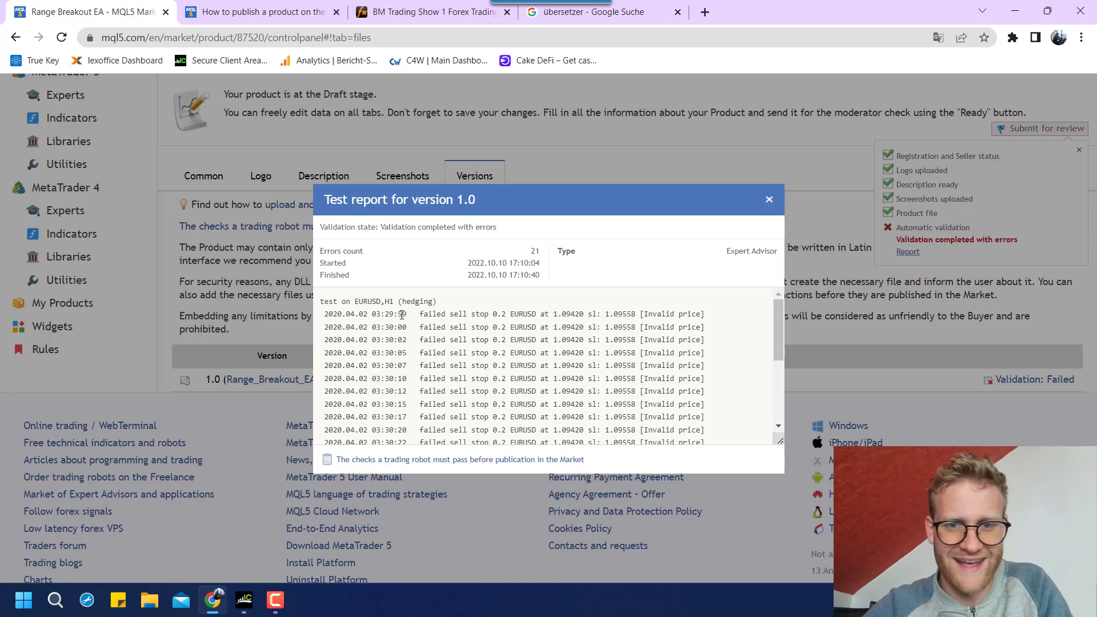
right_click(402, 314)
click(359, 317)
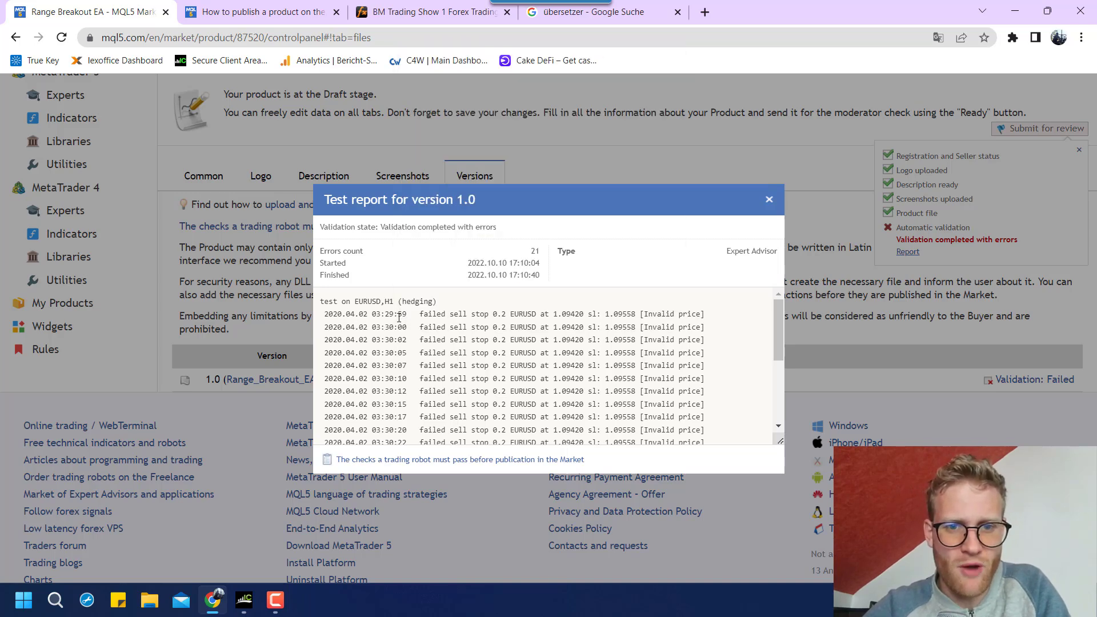
- Highlight the first sell stop order errors to inspect their invalid prices
drag(341, 314, 719, 325)
click(512, 328)
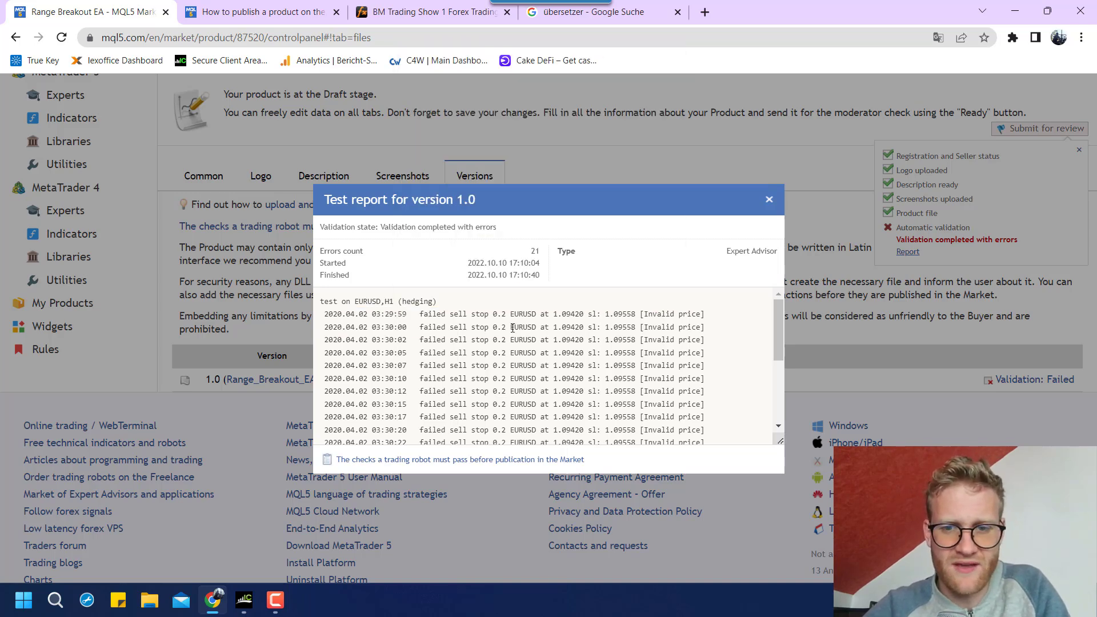
triple_click(450, 325)
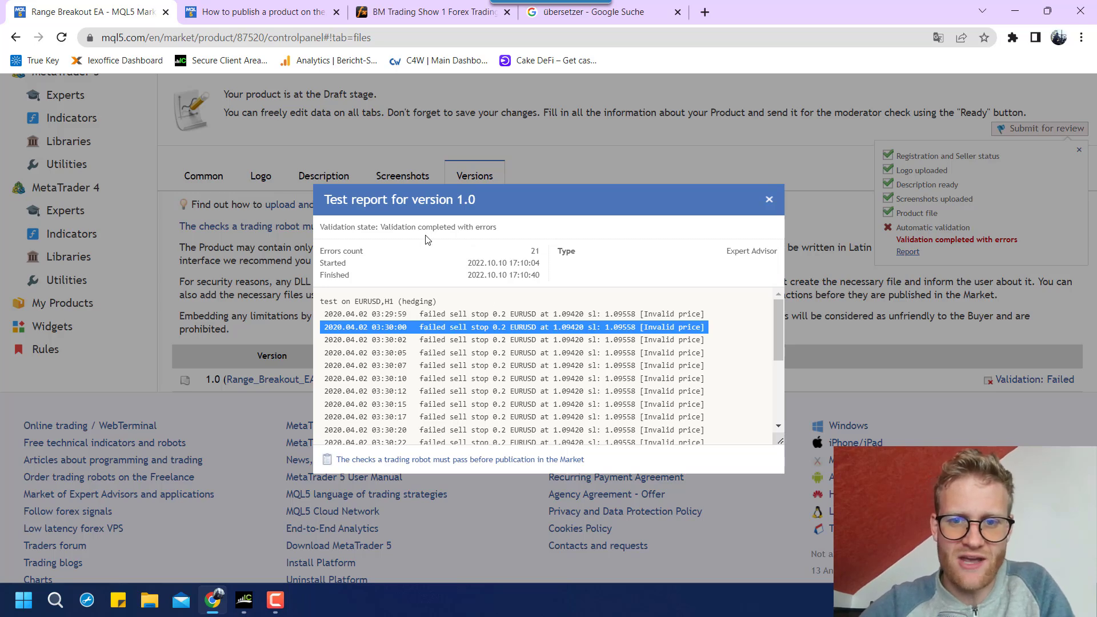
click(467, 337)
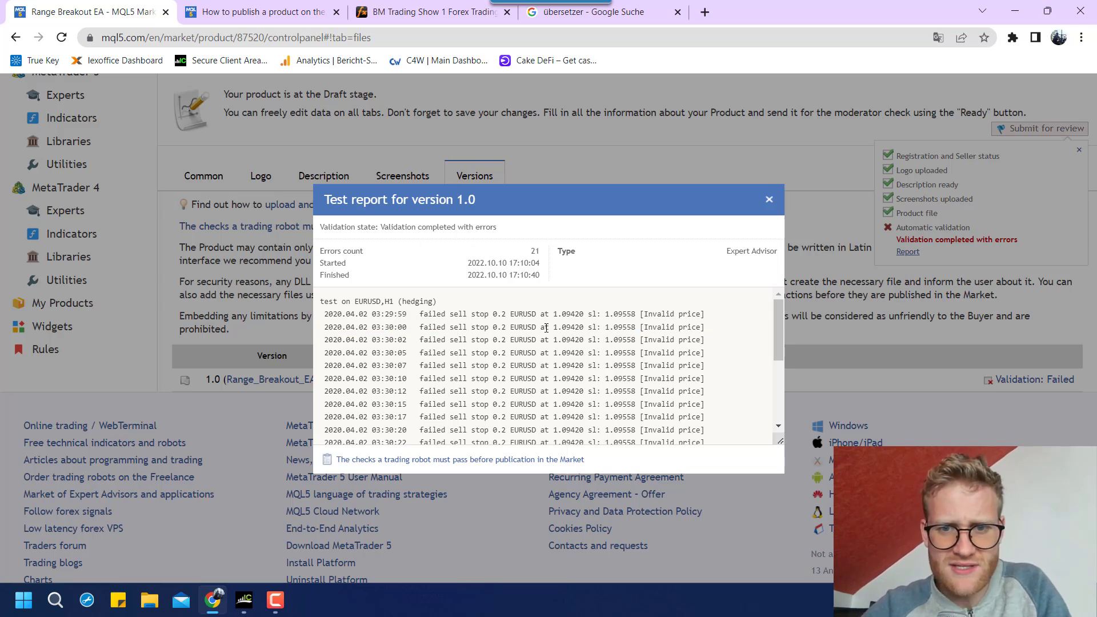
drag(545, 328, 722, 327)
click(722, 330)
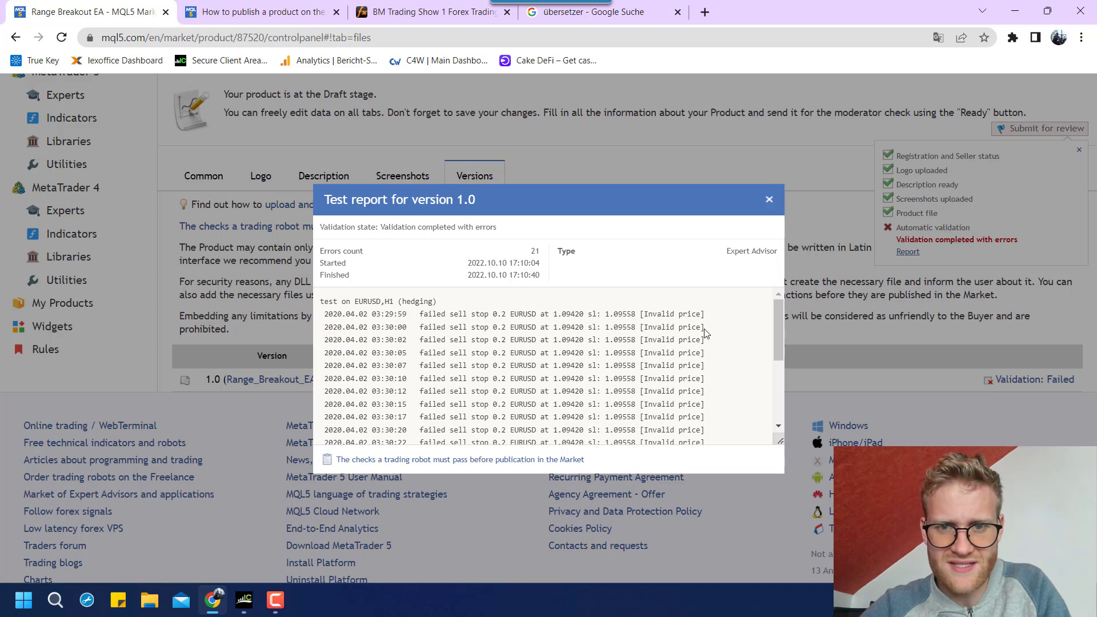
scroll(366, 350, down, 3)
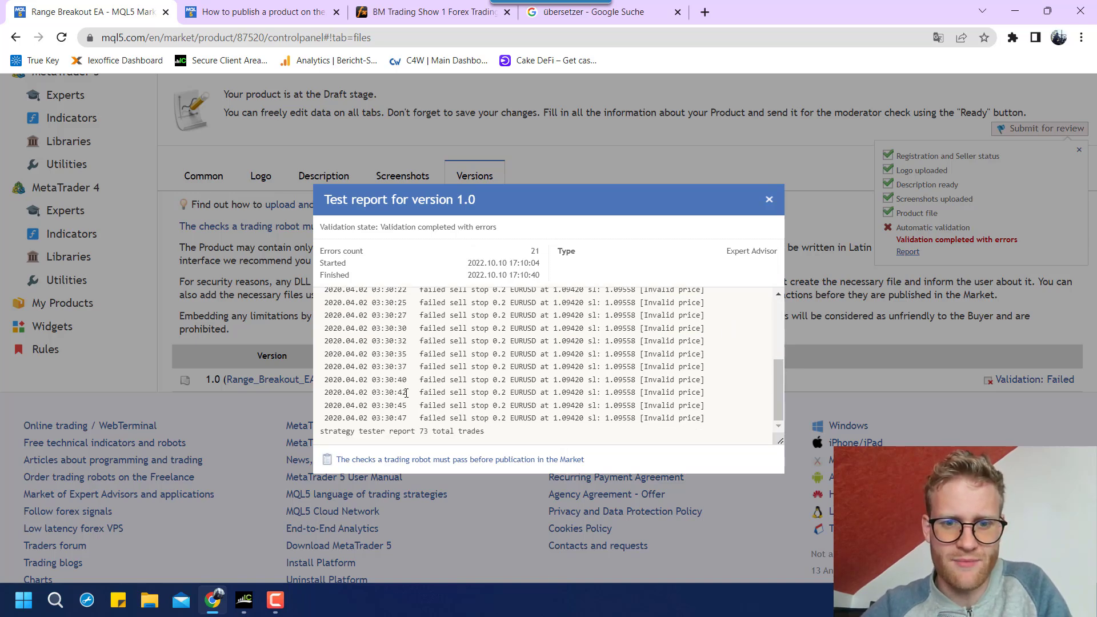
scroll(431, 387, up, 3)
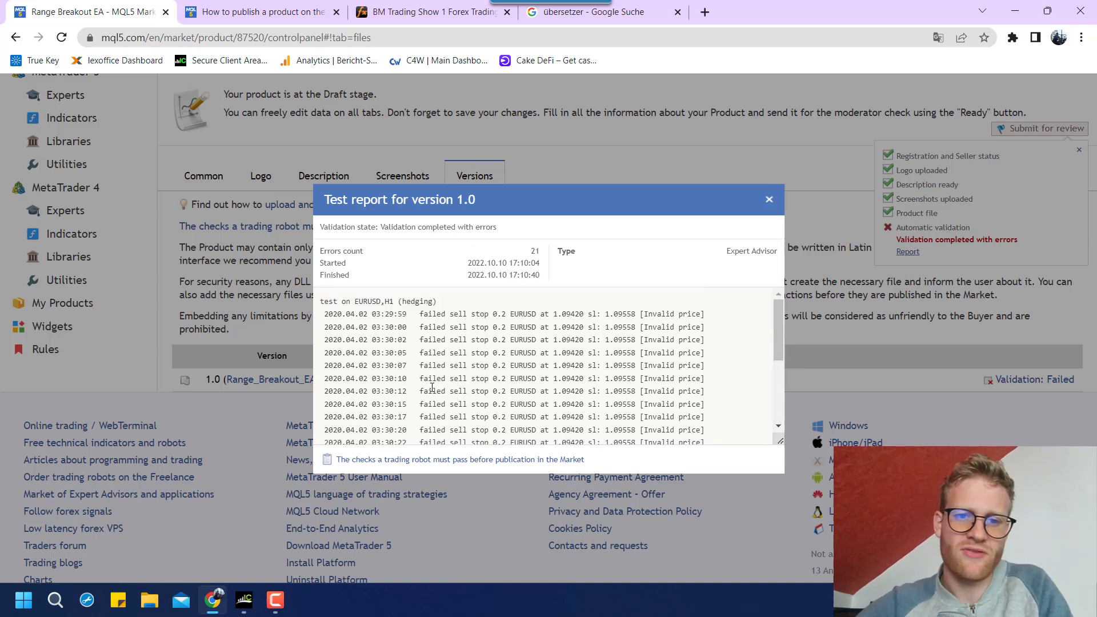
- Highlight the EURUSD,H1 (hedging) test line and the error lines that follow it
drag(320, 313, 323, 334)
click(448, 338)
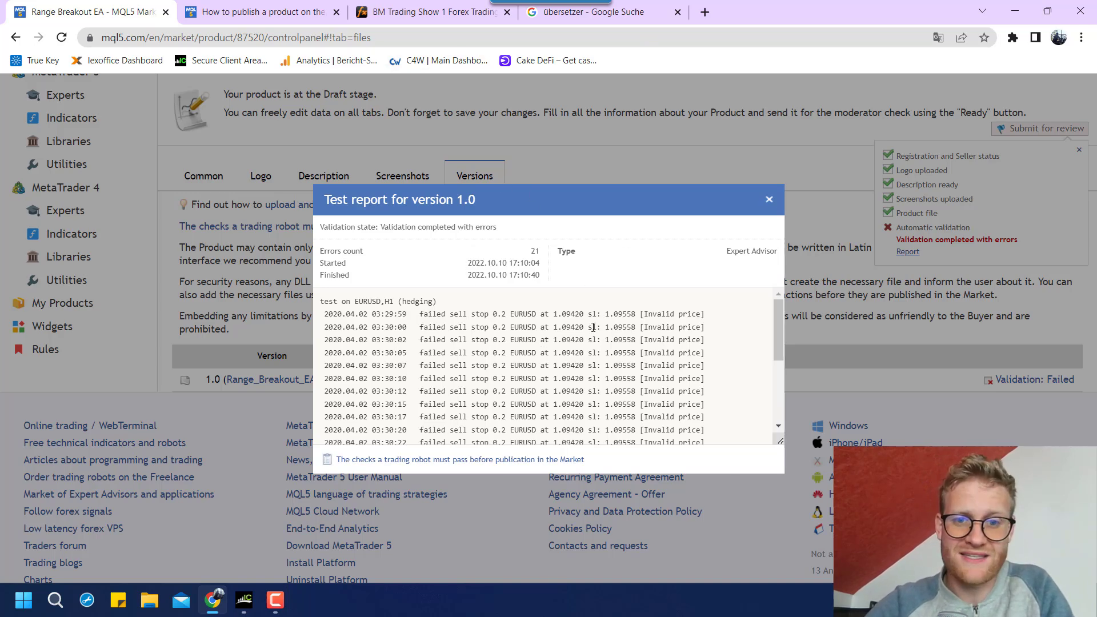
triple_click(460, 305)
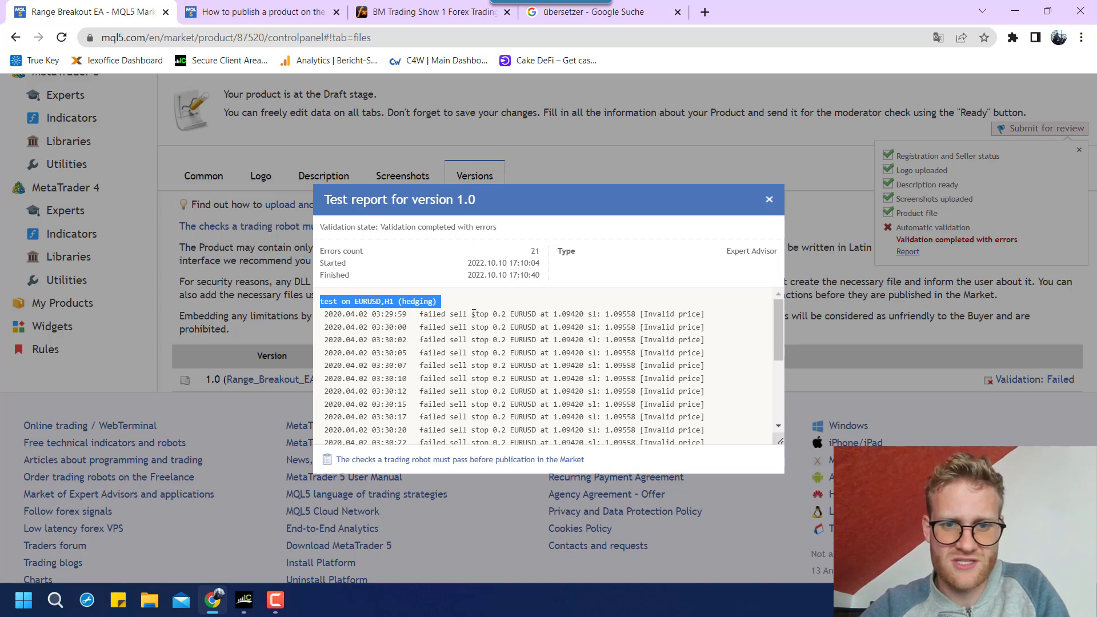
triple_click(476, 314)
click(477, 313)
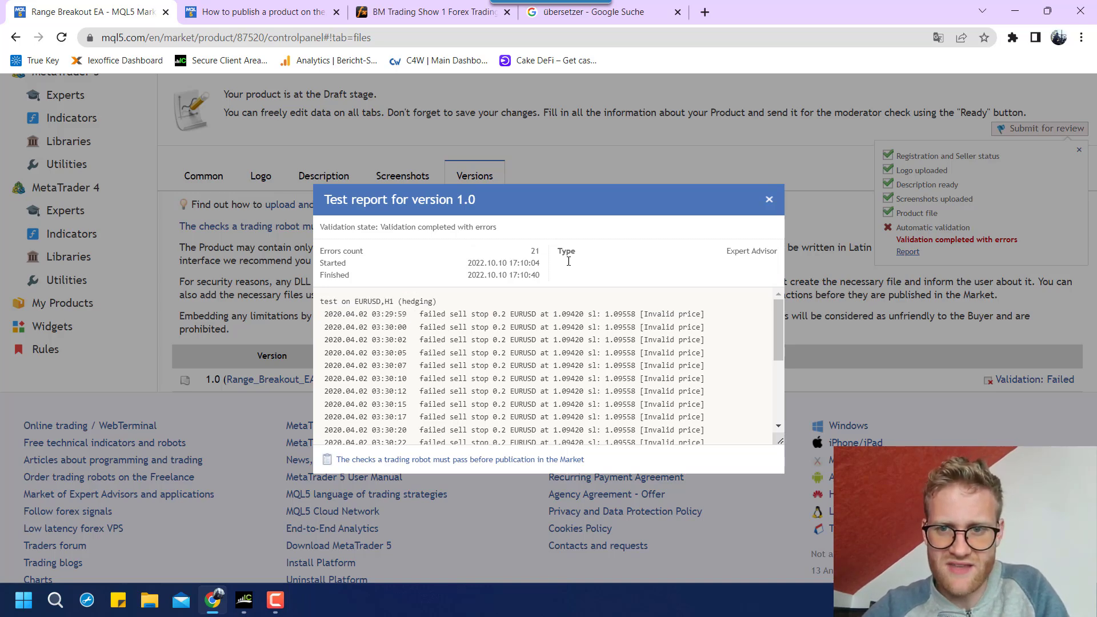
- Close the report and confirm version 1.0, Range_Breakout_EA.ex5 at 56.6 Kb, is listed
click(769, 200)
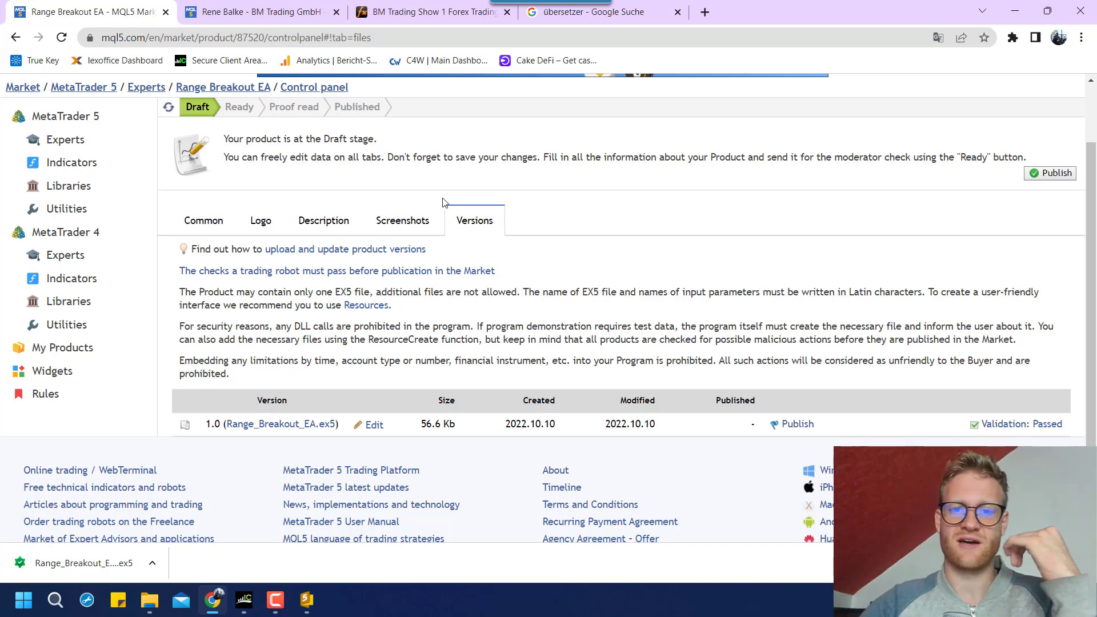
scroll(543, 321, up, 1)
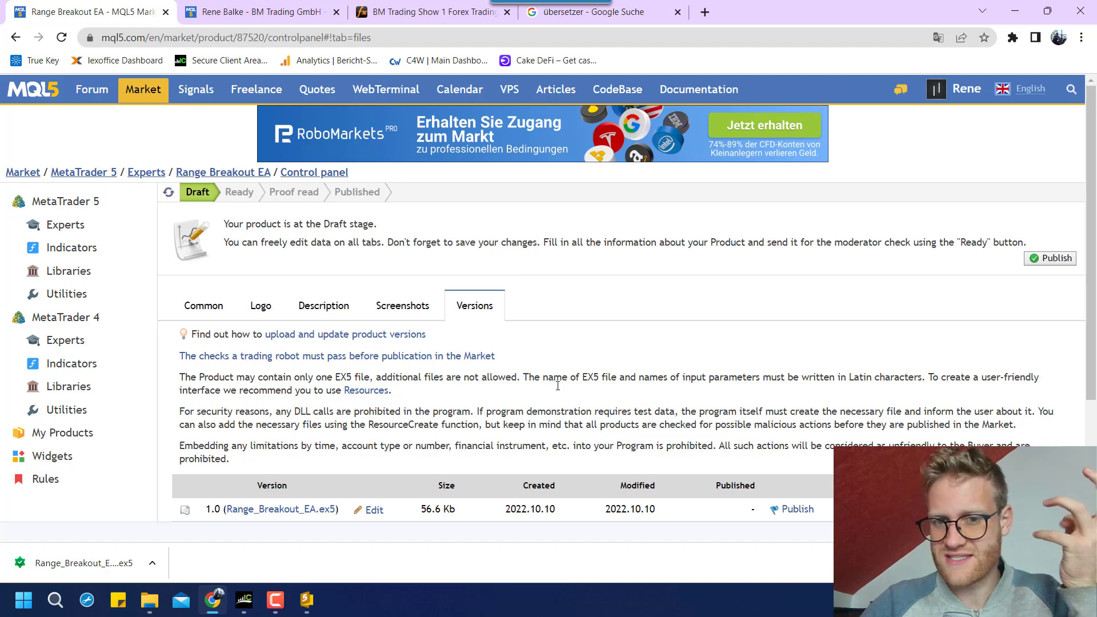
drag(524, 377, 574, 411)
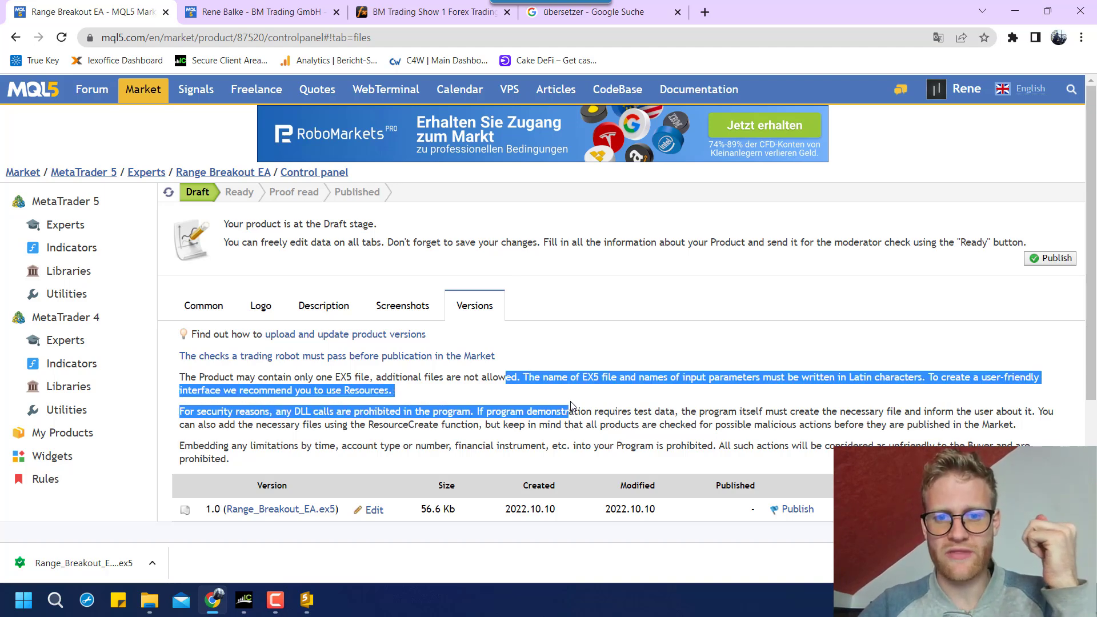
click(573, 408)
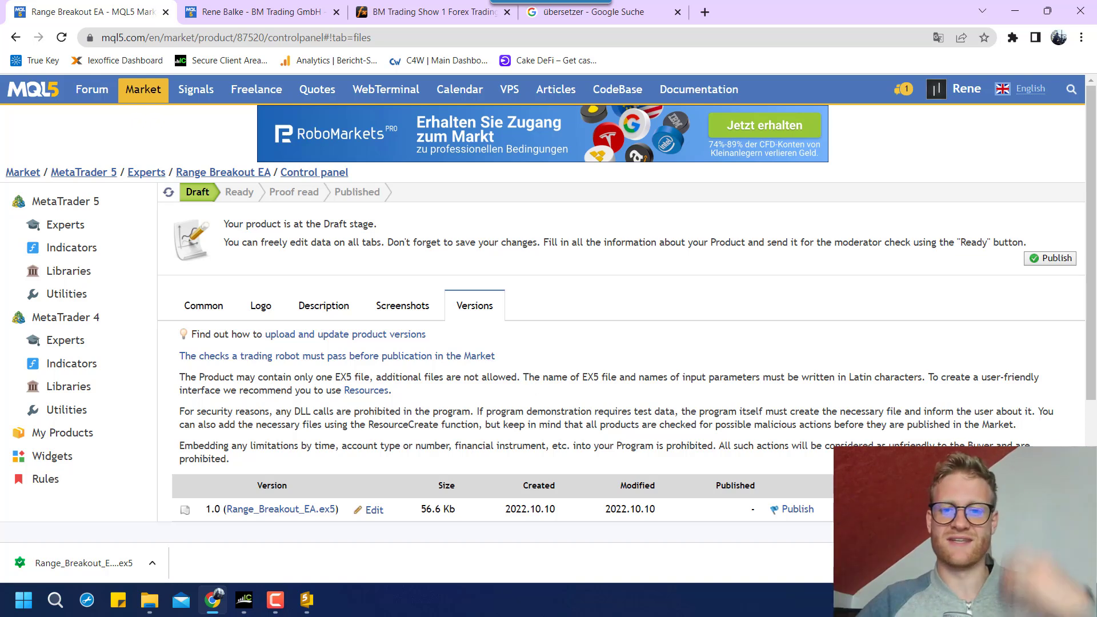
scroll(931, 441, down, 1)
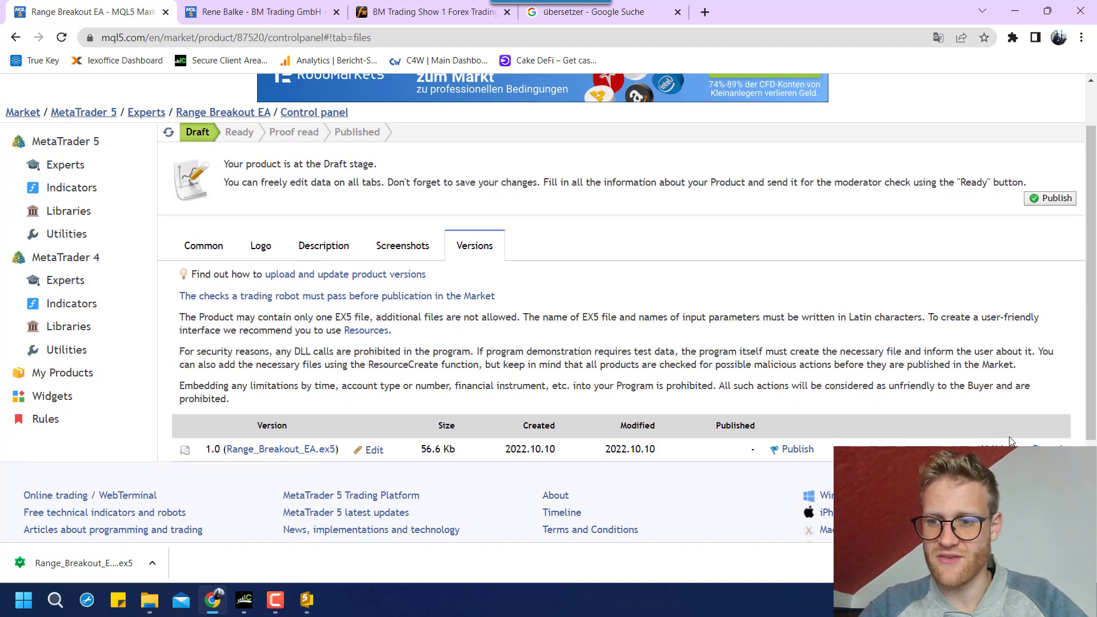
scroll(997, 121, up, 1)
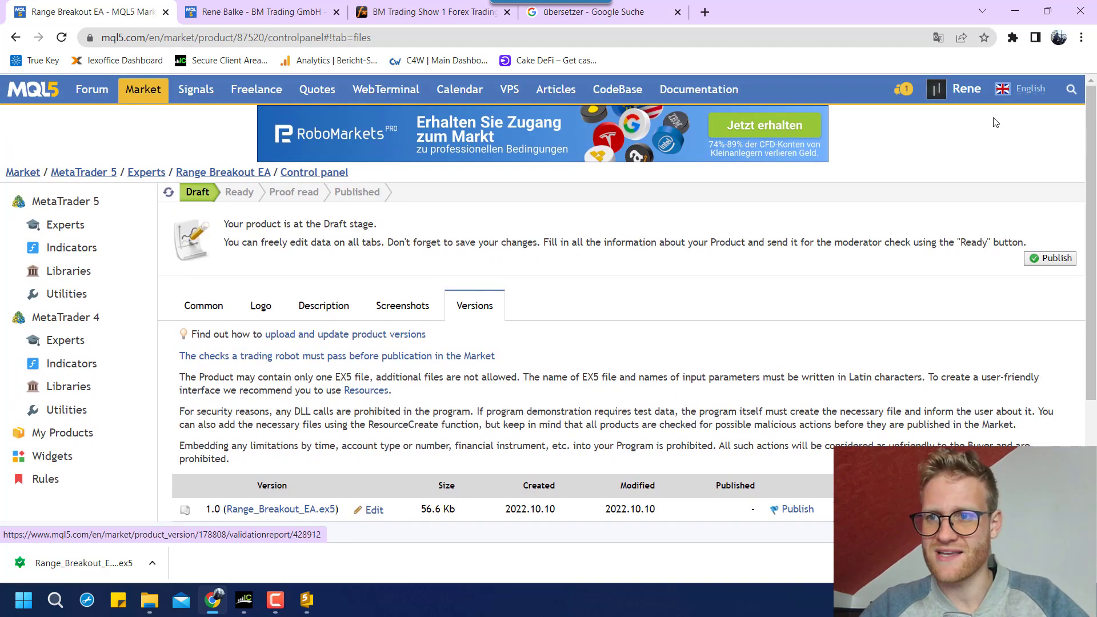
- Open the version 1.0 validation report from notifications and check its 183 GBPUSD trades result
click(908, 90)
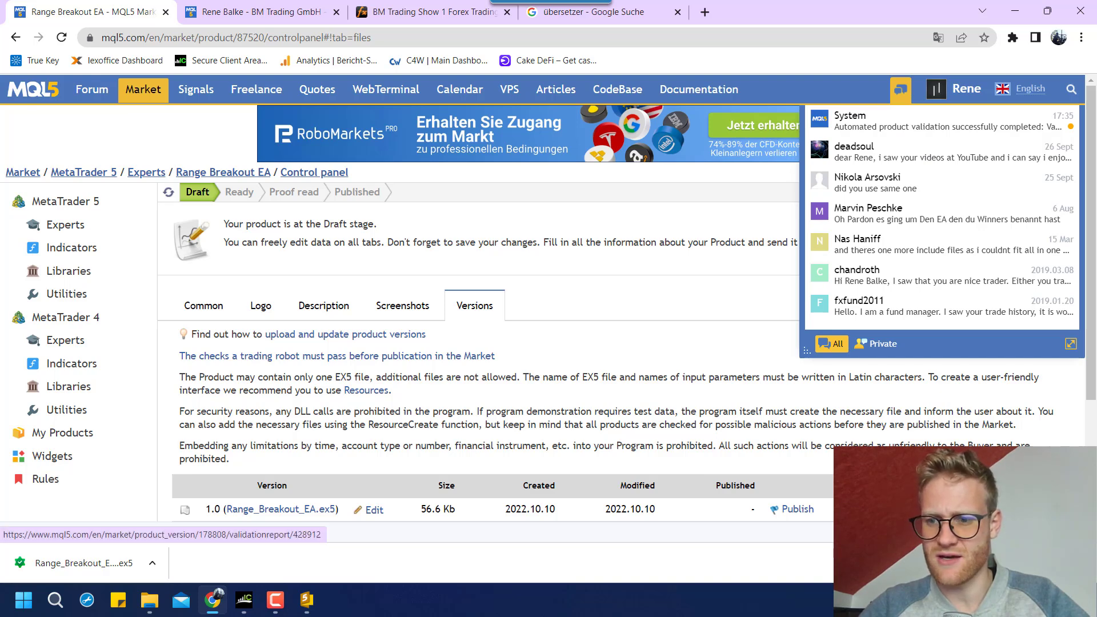
click(874, 509)
triple_click(400, 317)
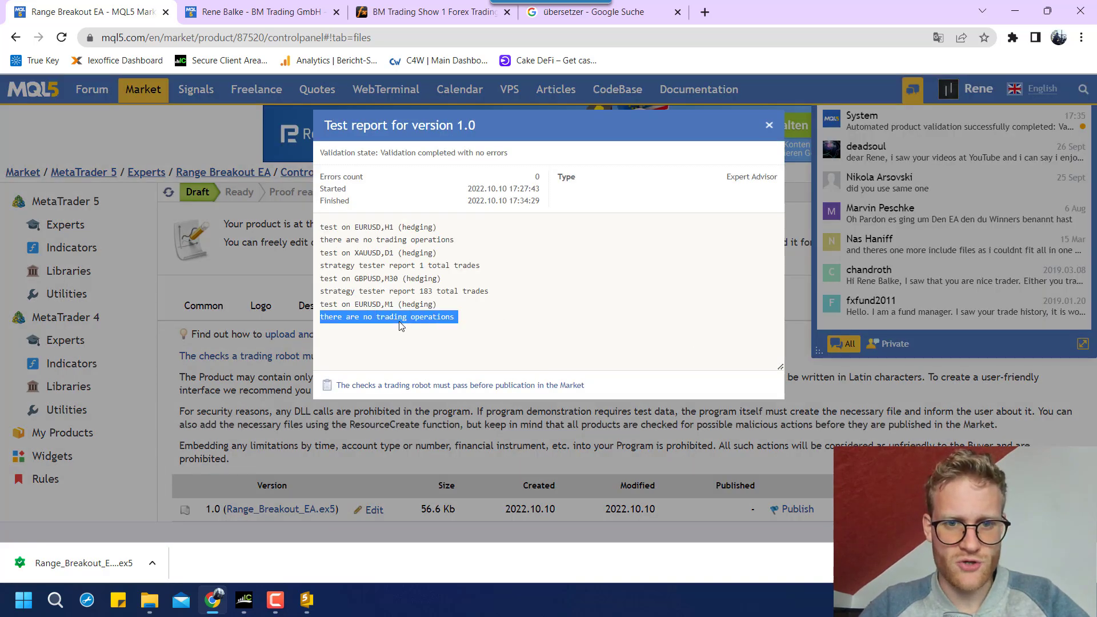
triple_click(410, 239)
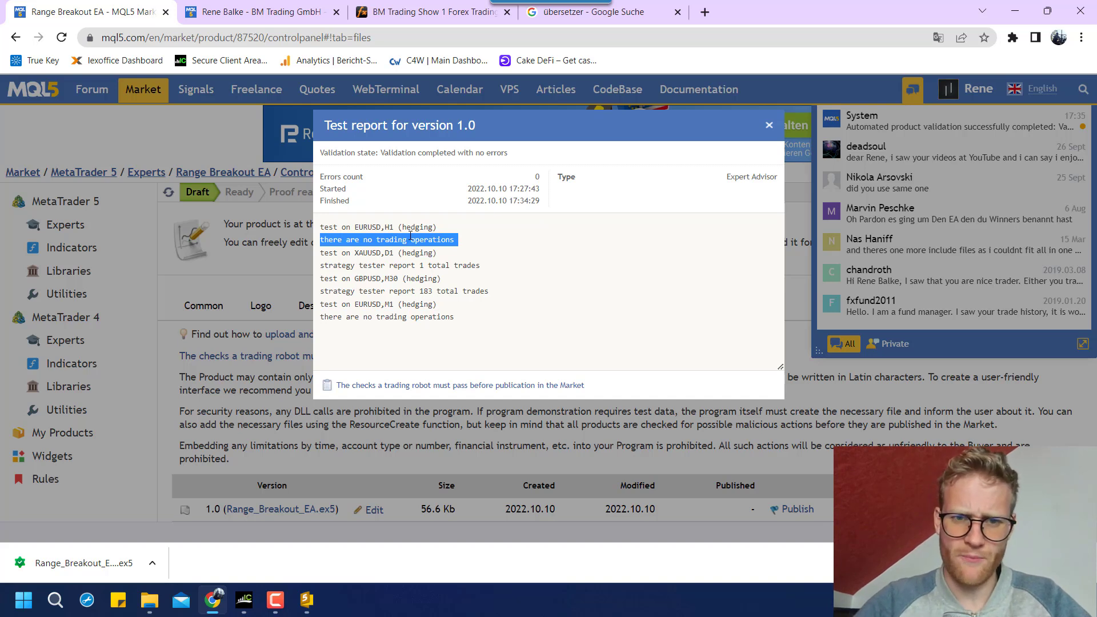
double_click(401, 291)
click(400, 293)
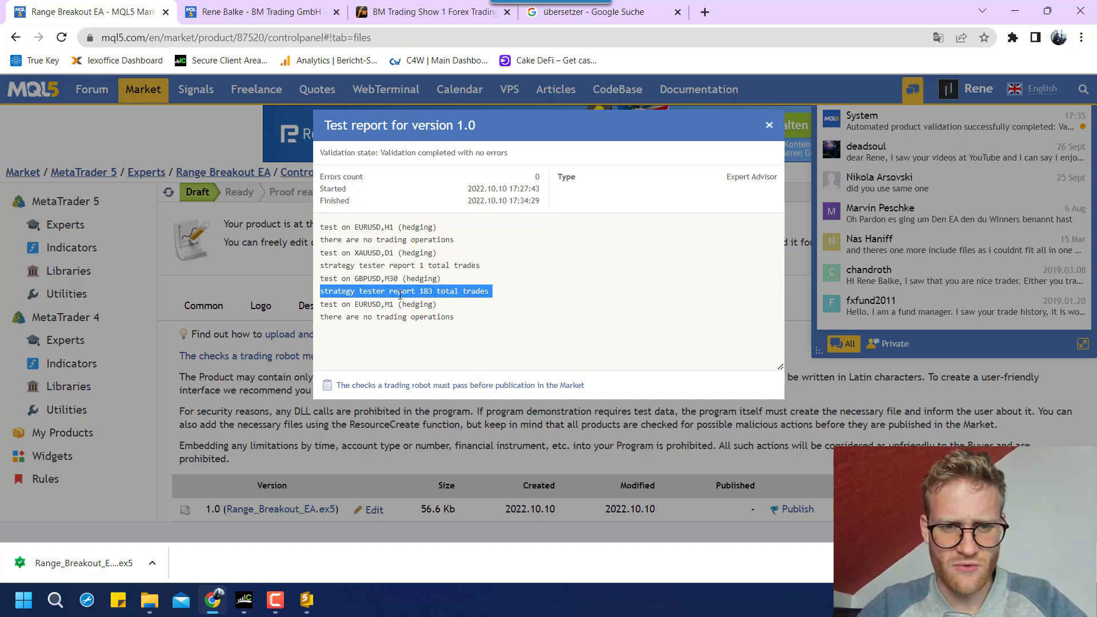
triple_click(400, 293)
click(402, 301)
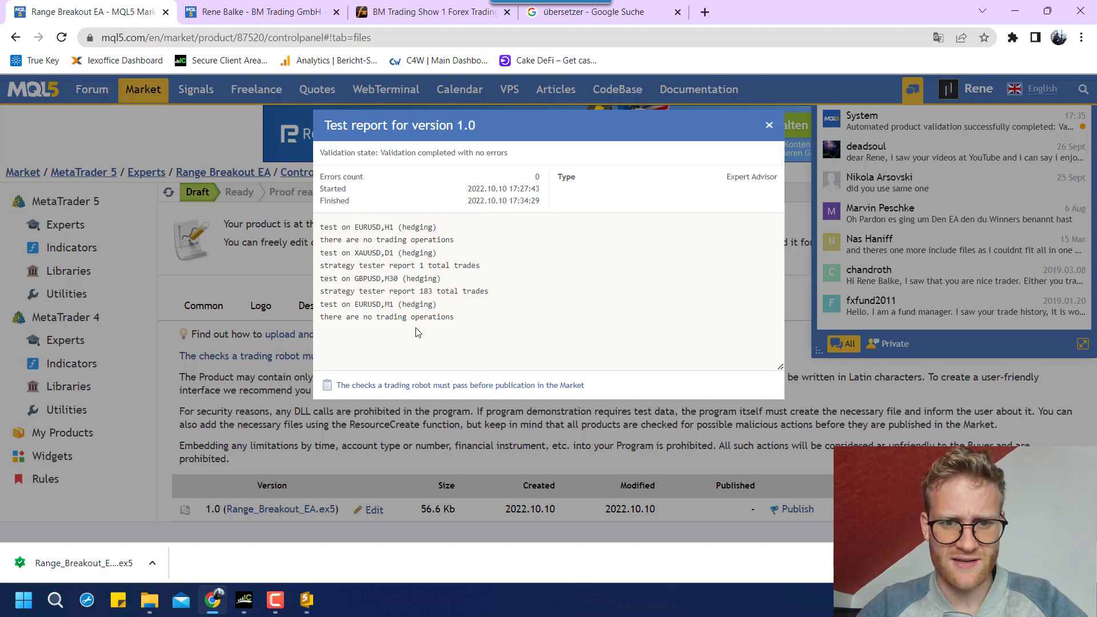
- Skim the linked article on checks before Market publication, then close it
click(484, 386)
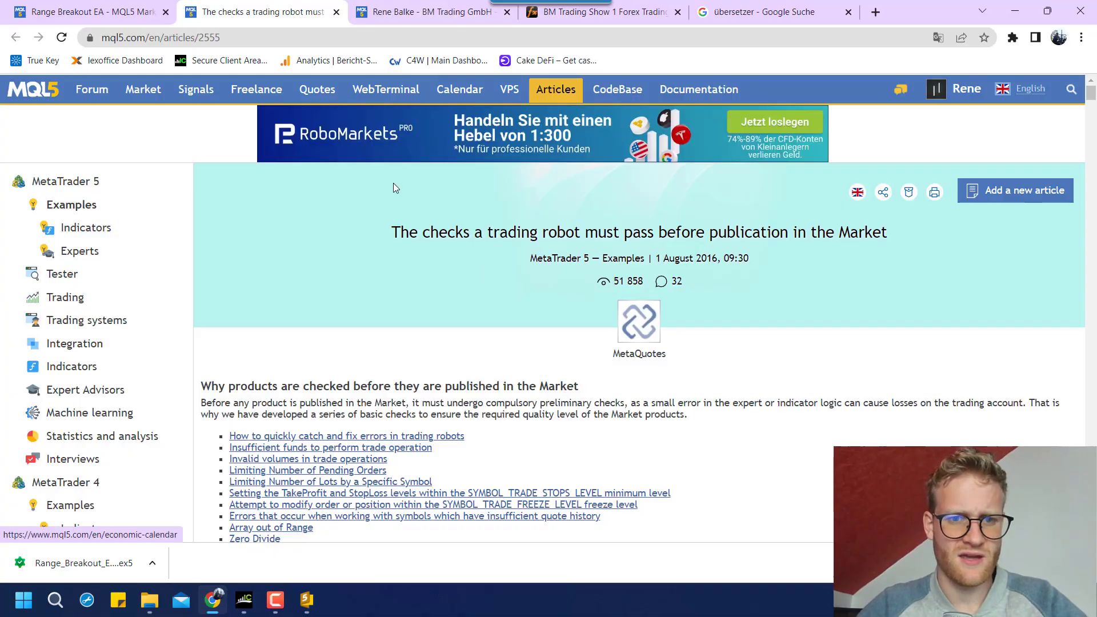
scroll(393, 183, down, 15)
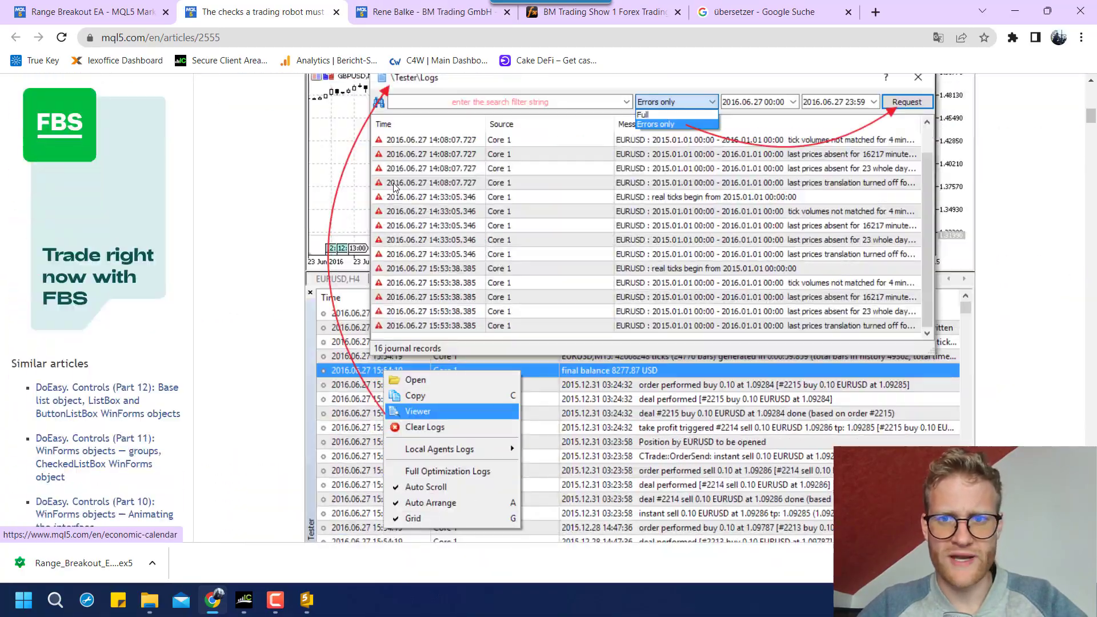
scroll(393, 183, down, 20)
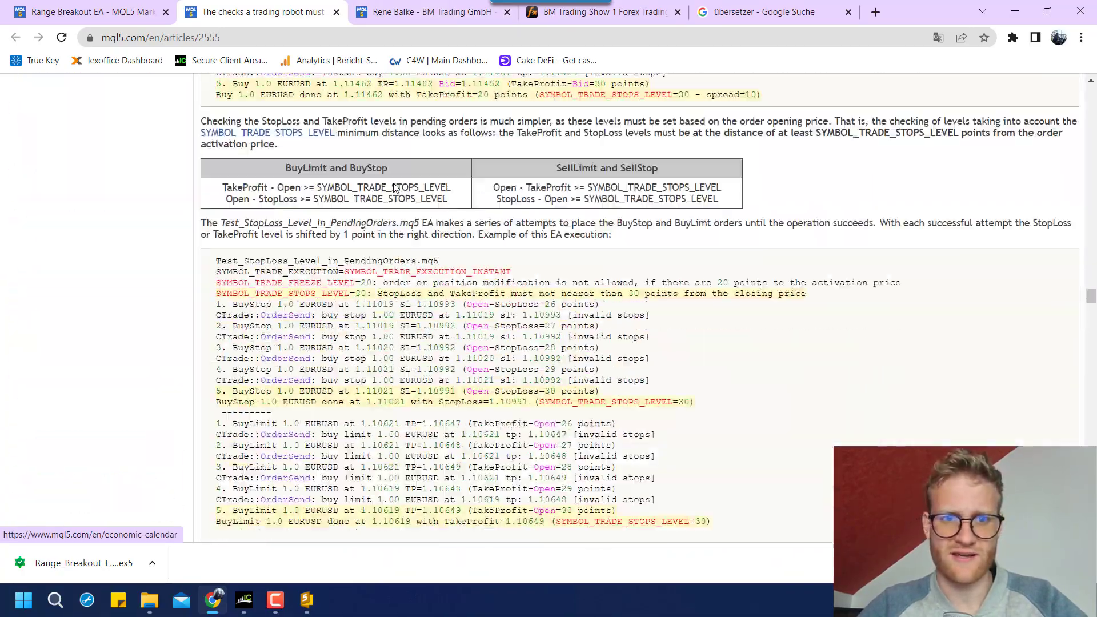
scroll(394, 187, down, 20)
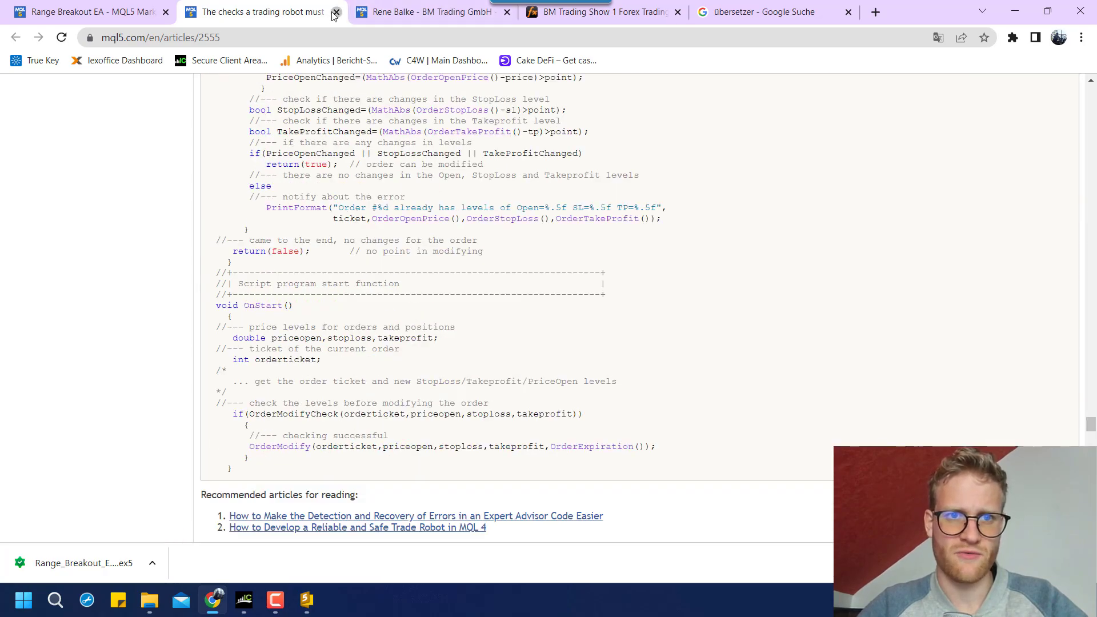
click(336, 12)
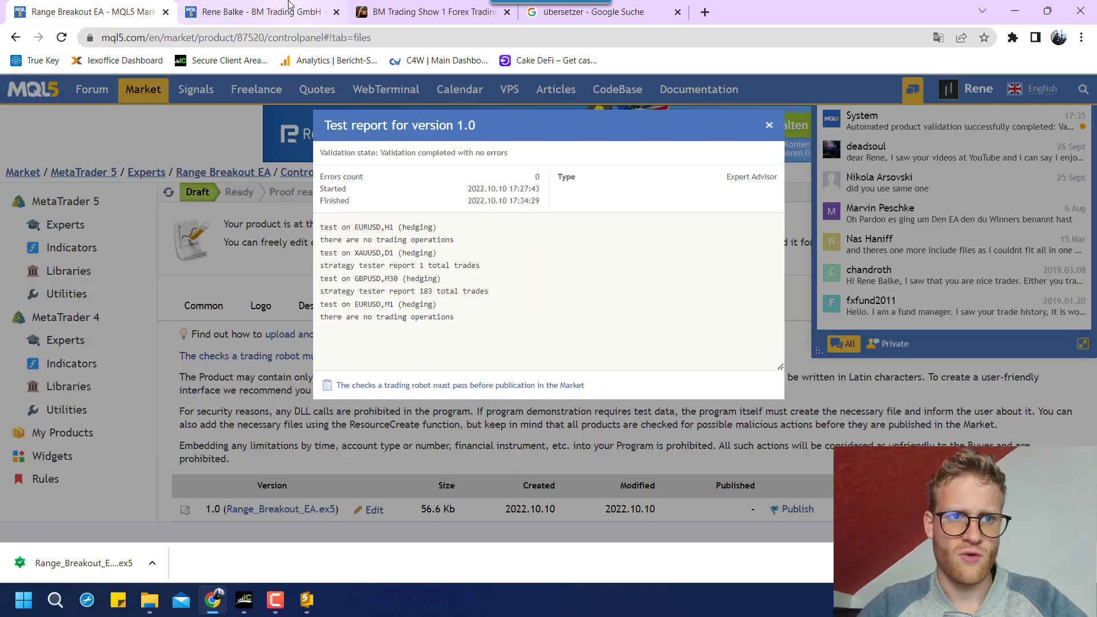
- Close the test report, click Publish and read the forbidden description rules
click(769, 125)
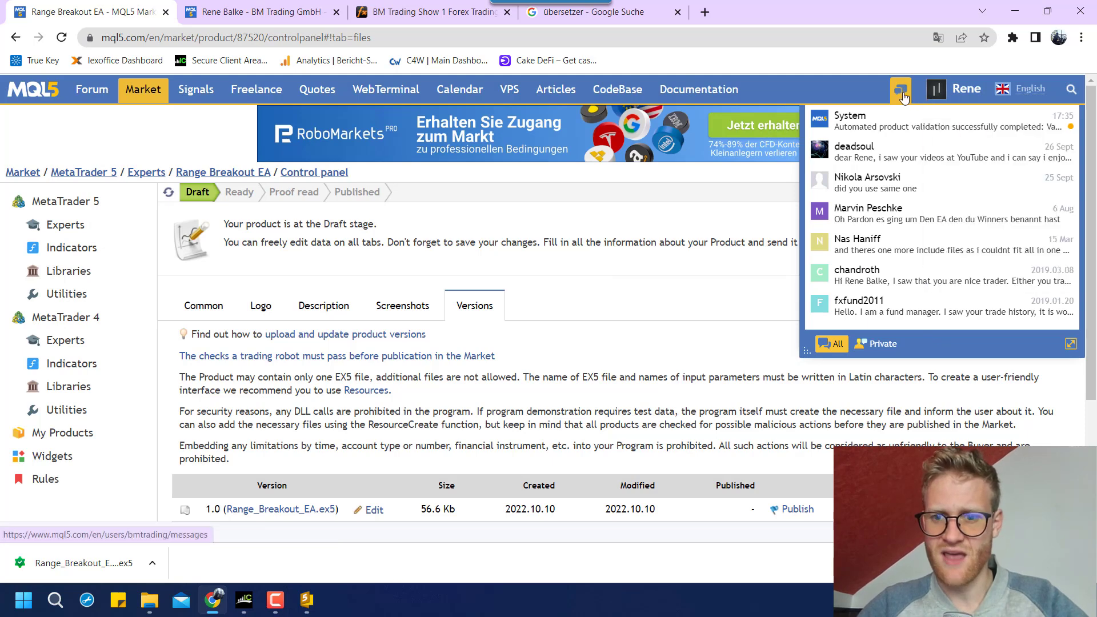
scroll(810, 279, down, 1)
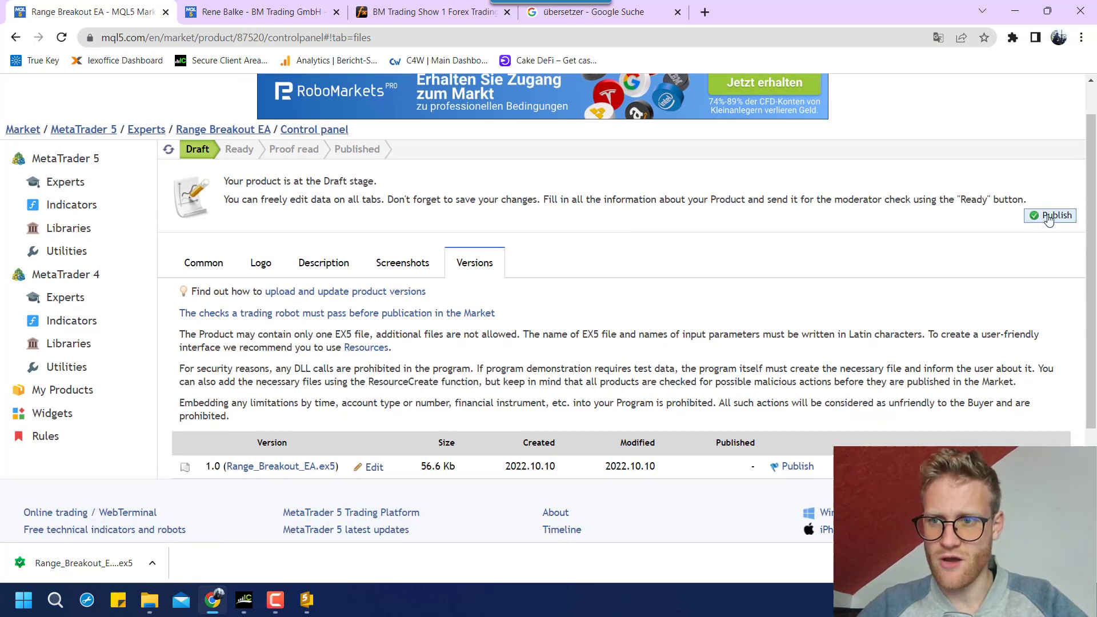
click(1049, 218)
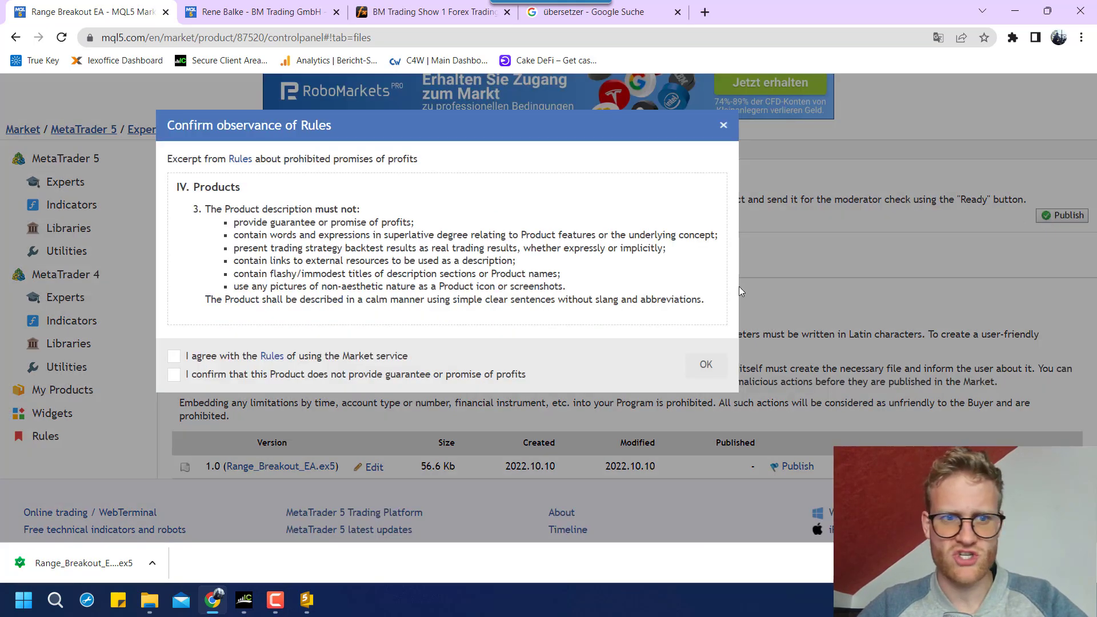
drag(205, 209, 416, 277)
click(416, 277)
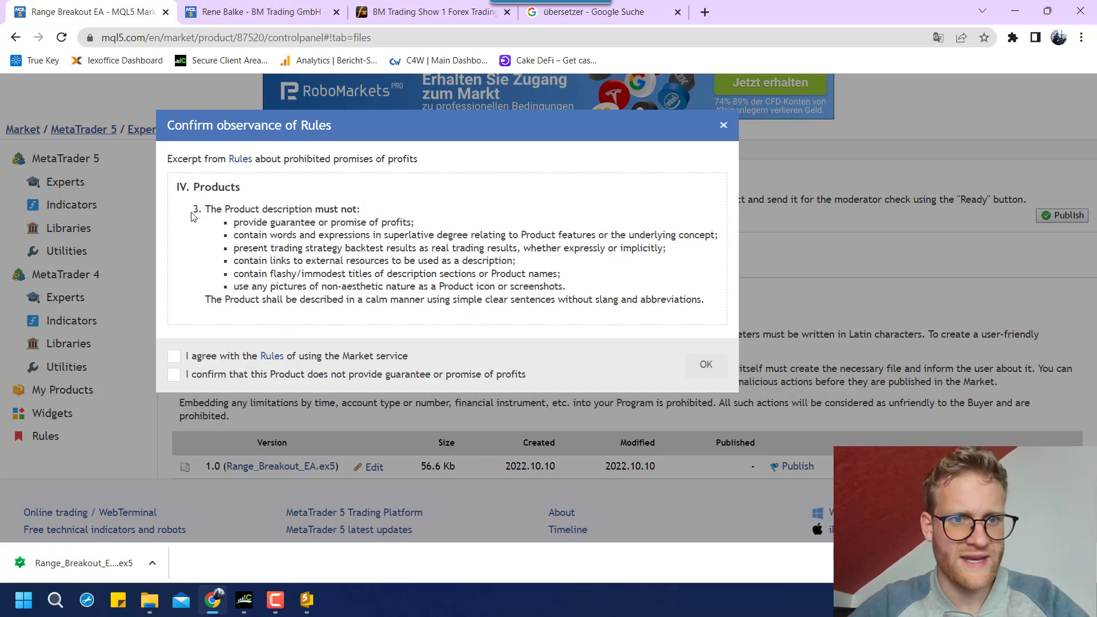
drag(247, 224, 446, 262)
click(324, 251)
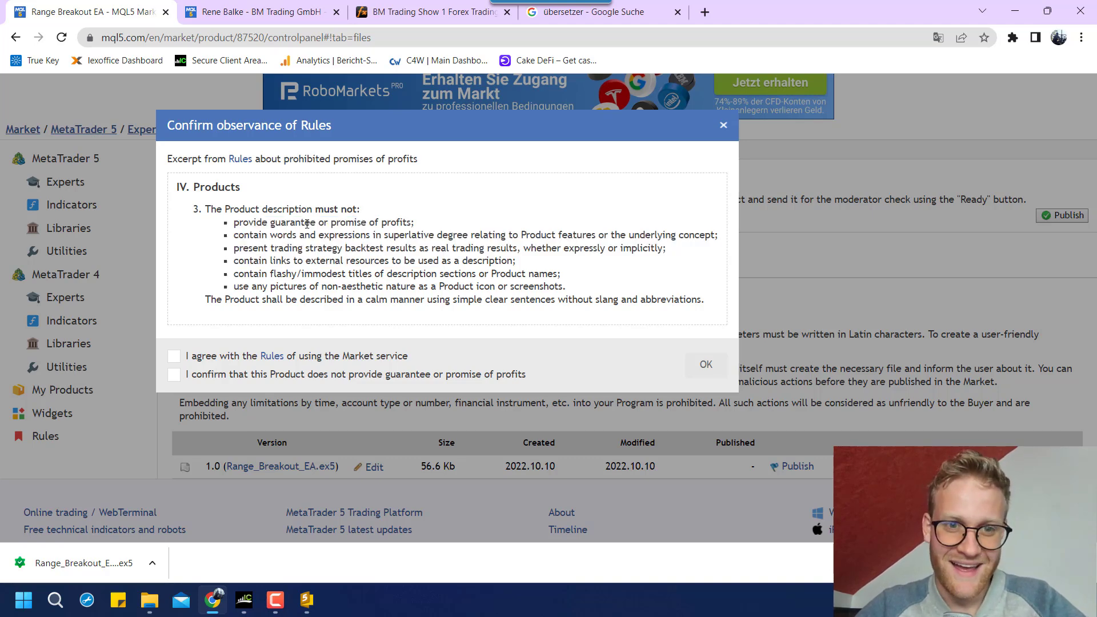
- Confirm the product promises no profits and accept the Market Rules to submit it
triple_click(323, 223)
click(323, 223)
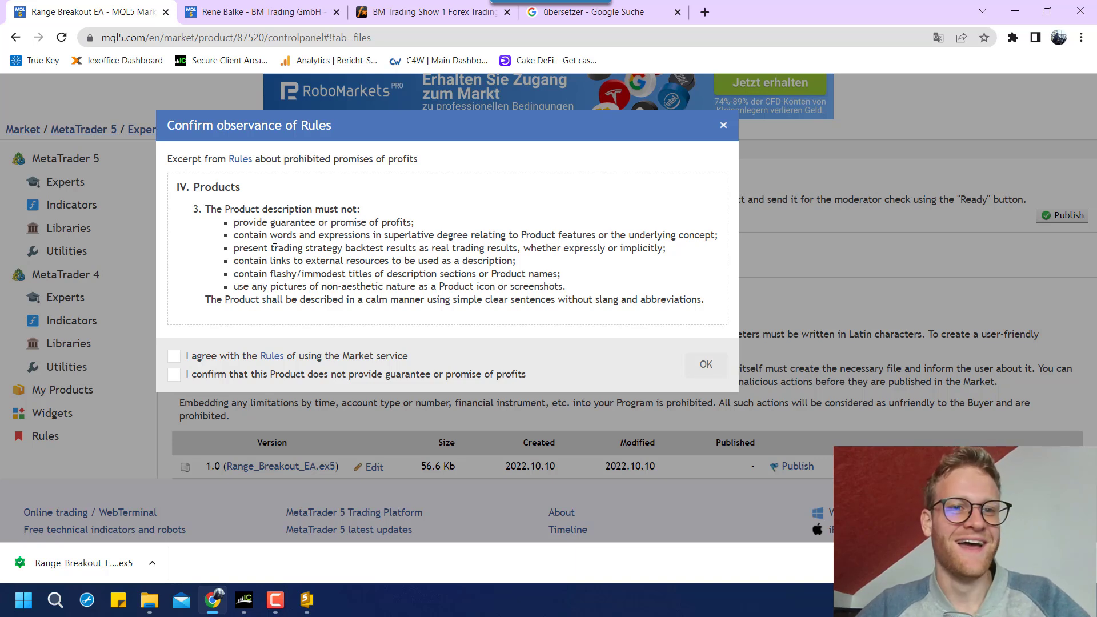
drag(275, 240, 339, 248)
click(340, 246)
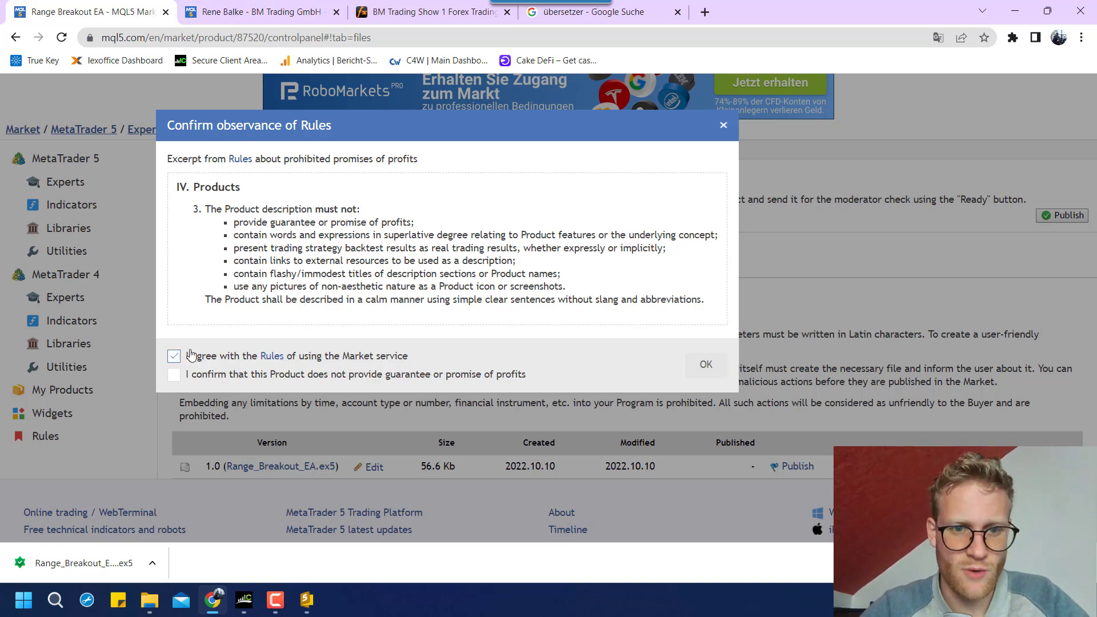
click(195, 374)
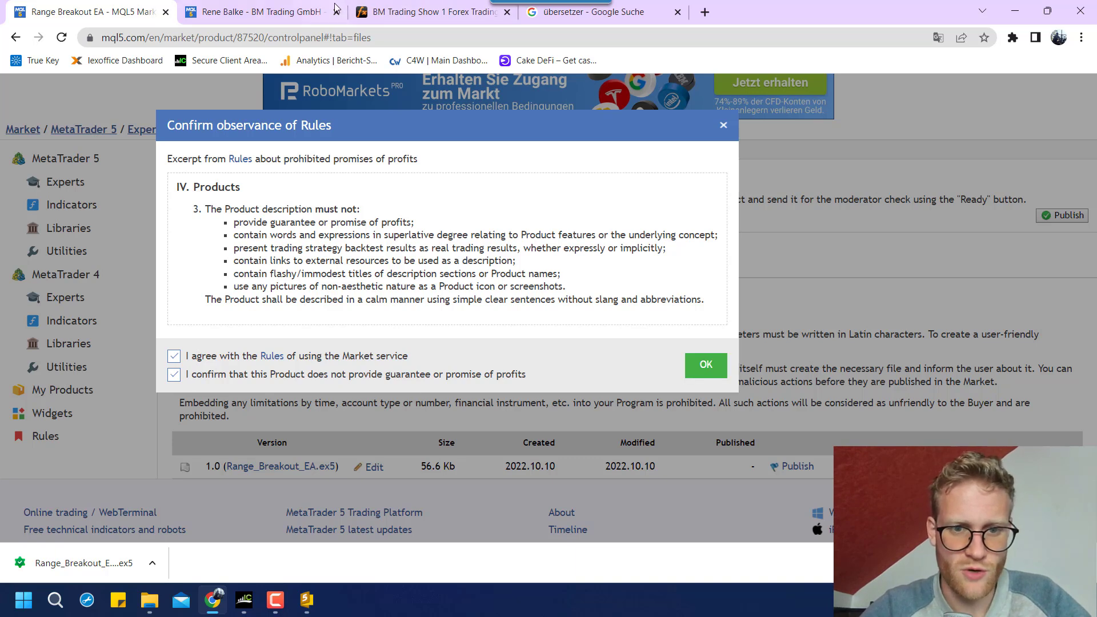
click(690, 366)
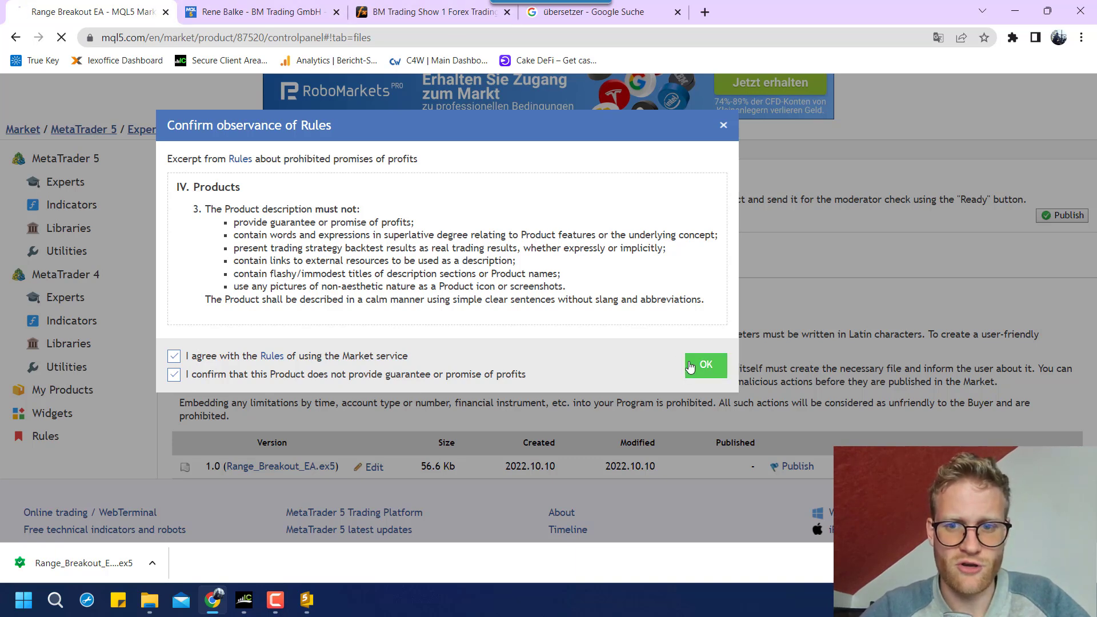
- Confirm the publication submission again, which lands on a page-not-found message
click(694, 365)
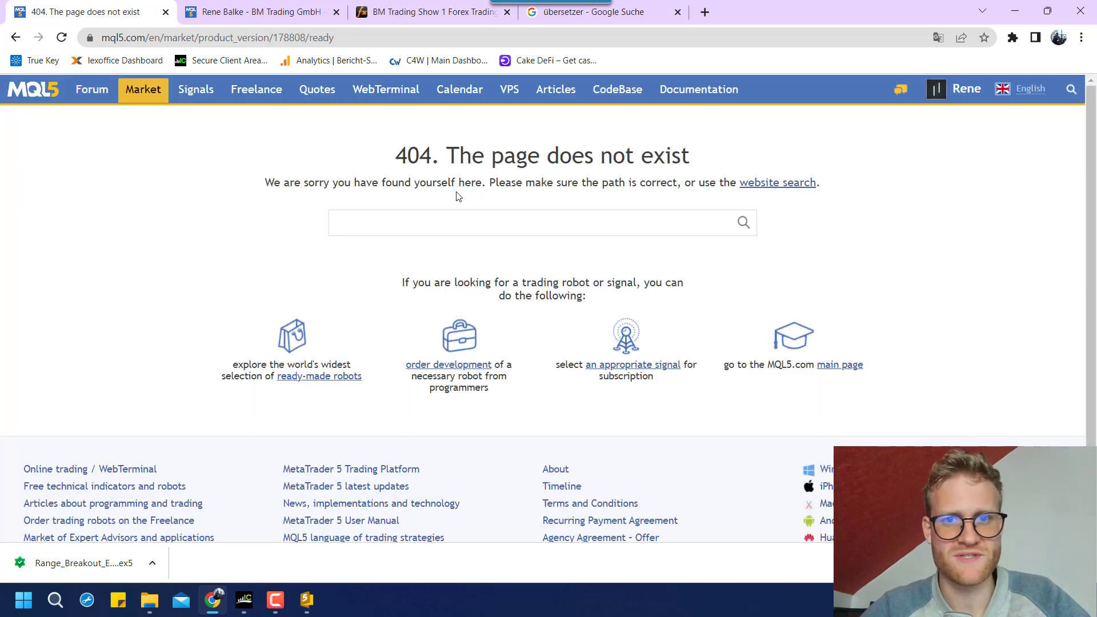
triple_click(389, 178)
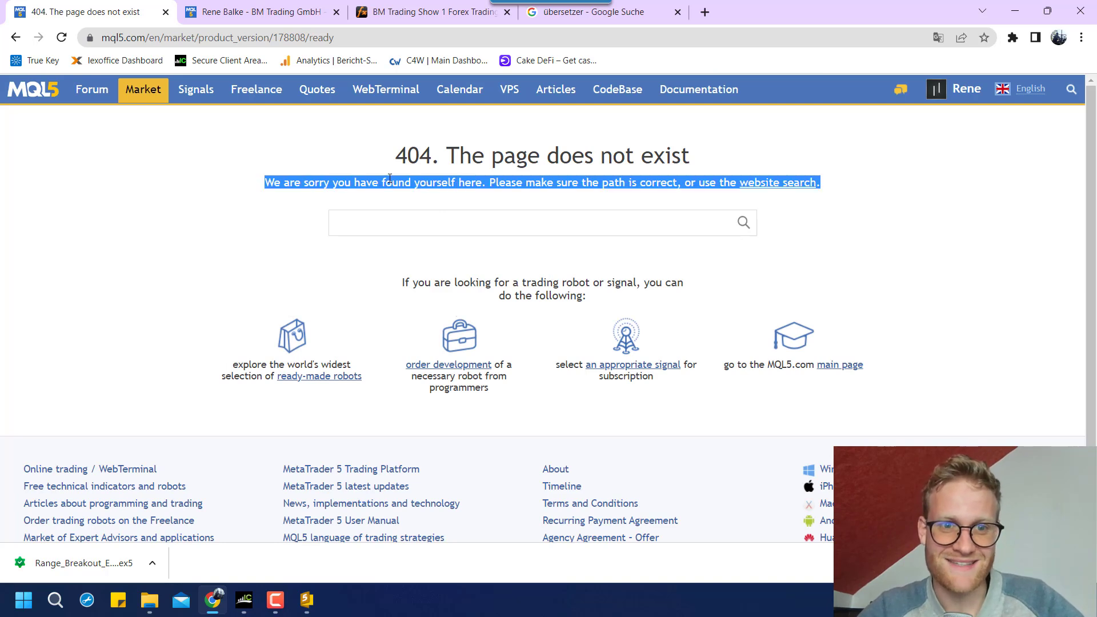
click(340, 182)
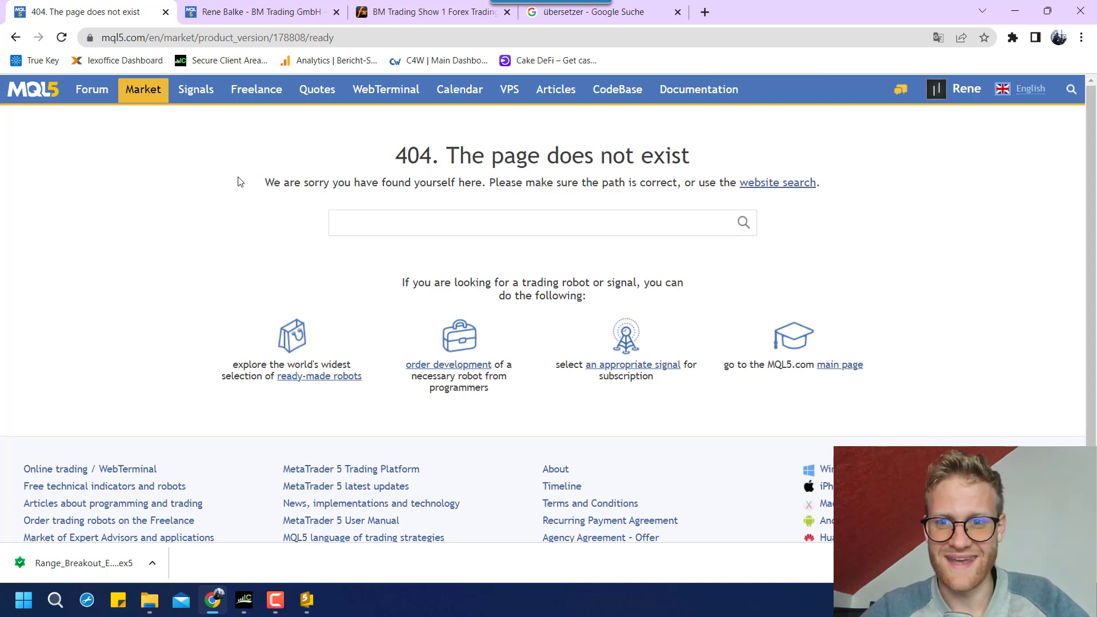
- Open your own profile and check it counts 1 Experts product
mouse_move(946, 91)
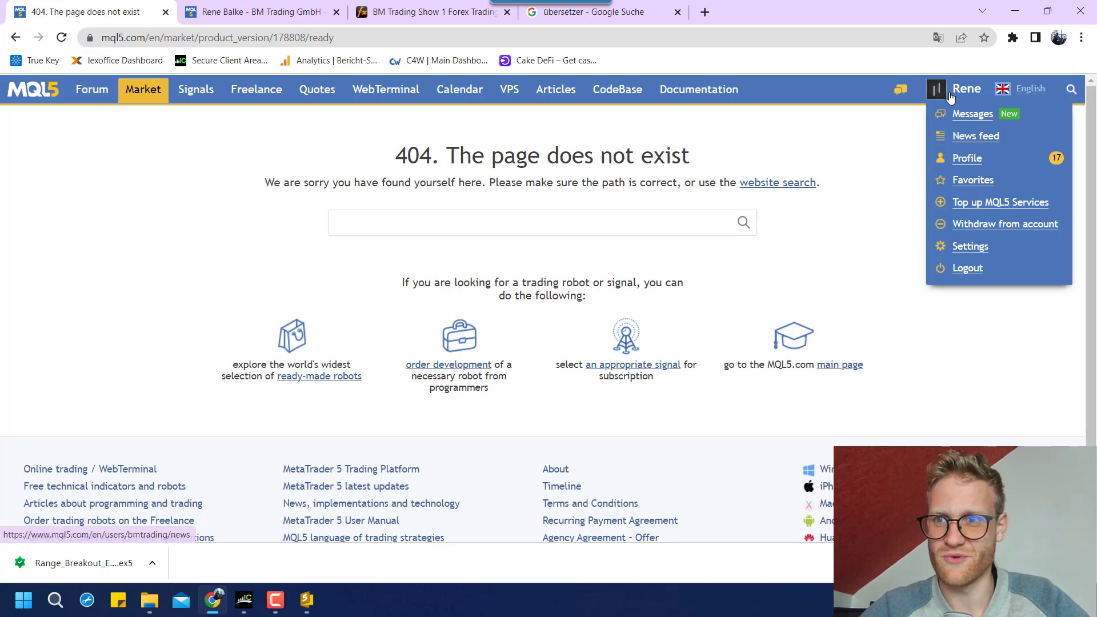
click(949, 92)
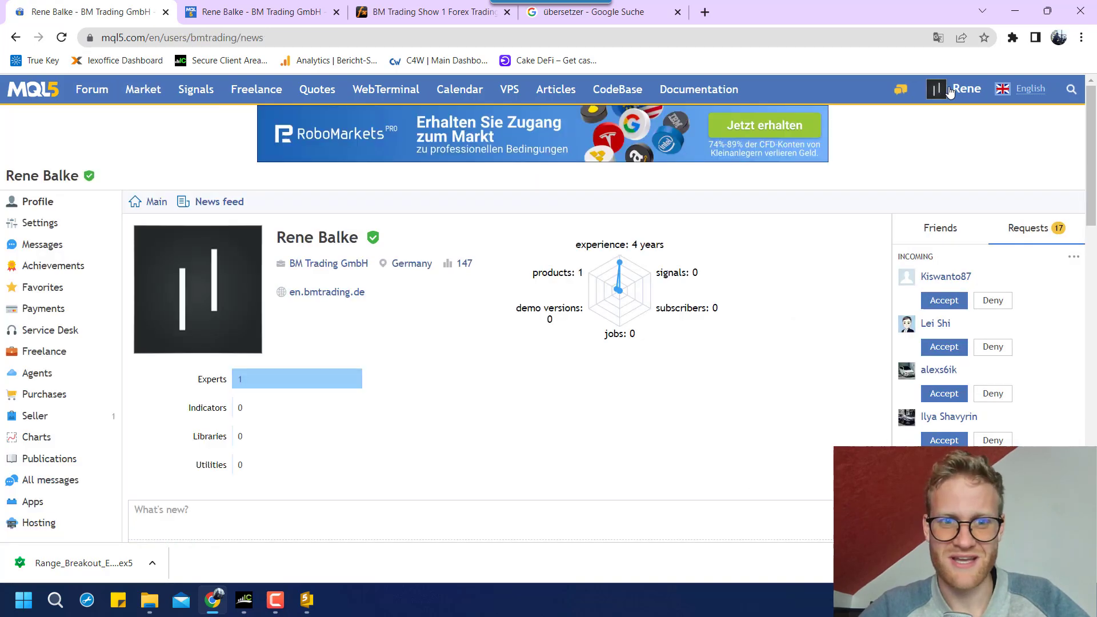
triple_click(576, 271)
click(484, 308)
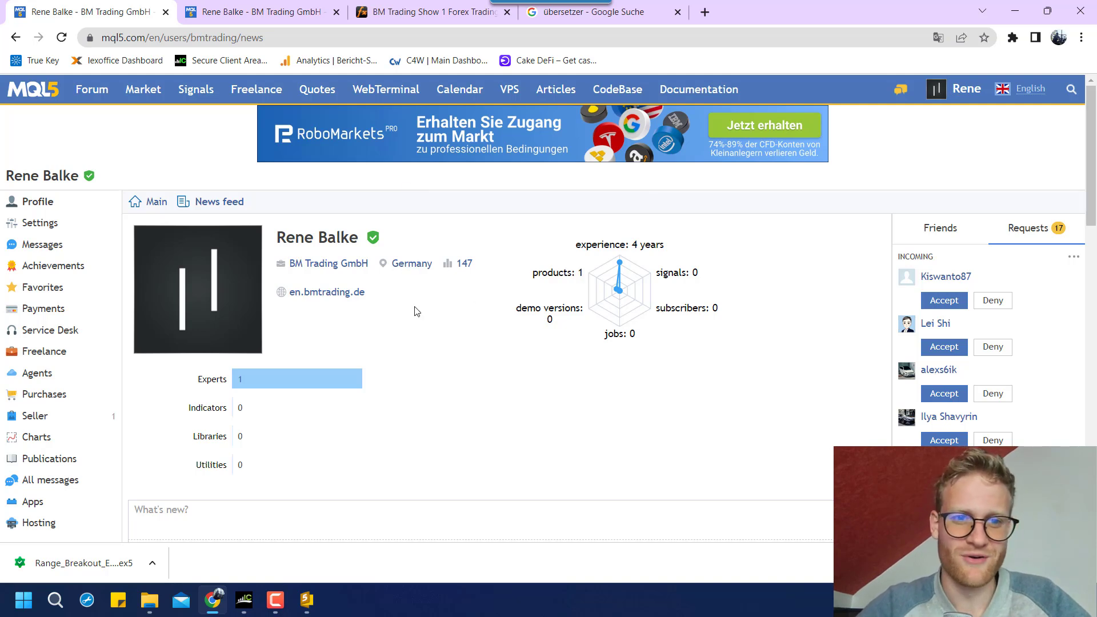
triple_click(576, 272)
click(498, 413)
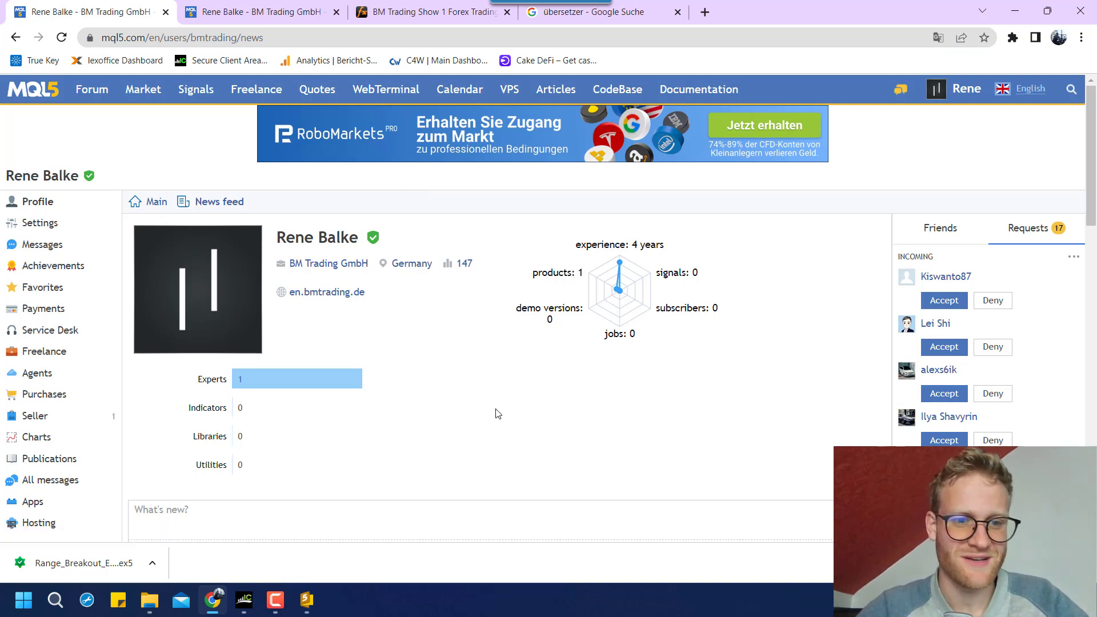
scroll(498, 414, down, 6)
scroll(301, 358, down, 3)
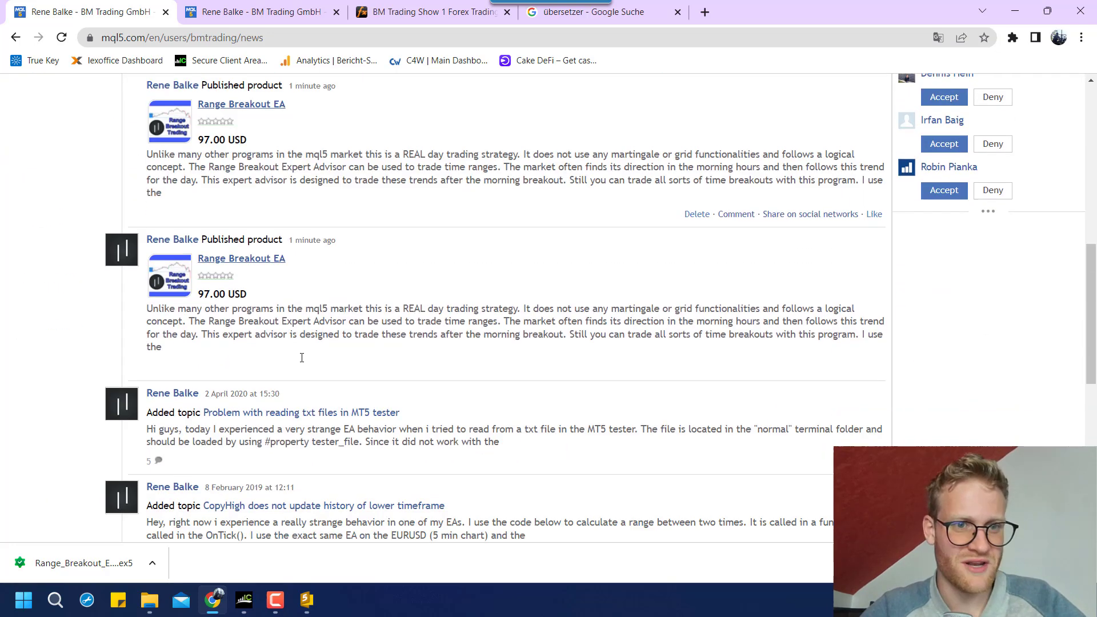
scroll(302, 357, down, 1)
scroll(302, 357, up, 3)
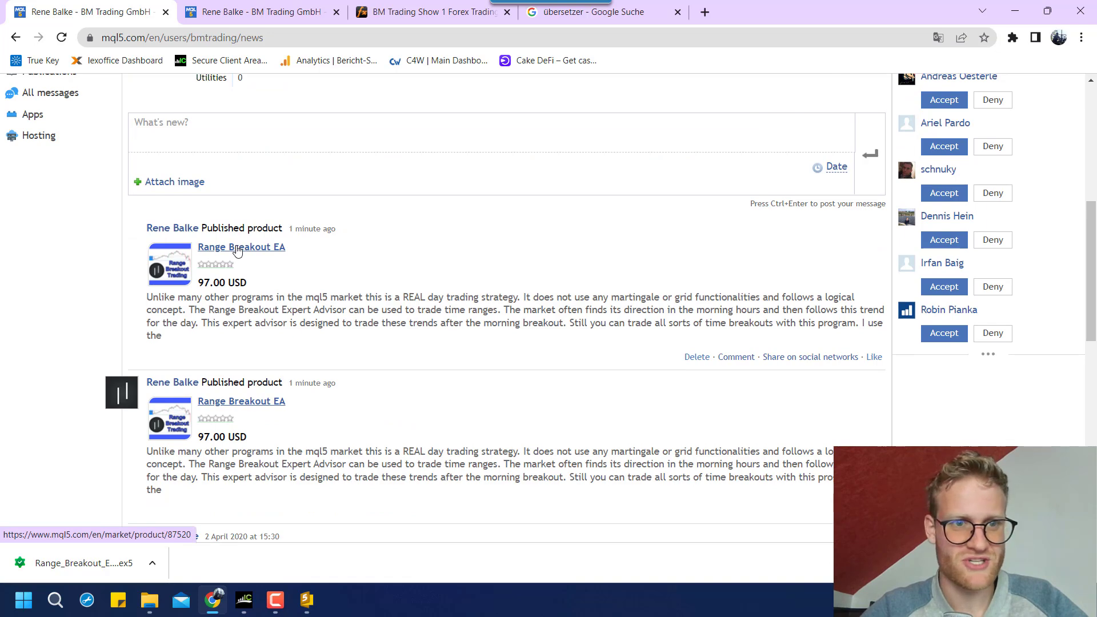
scroll(171, 260, up, 7)
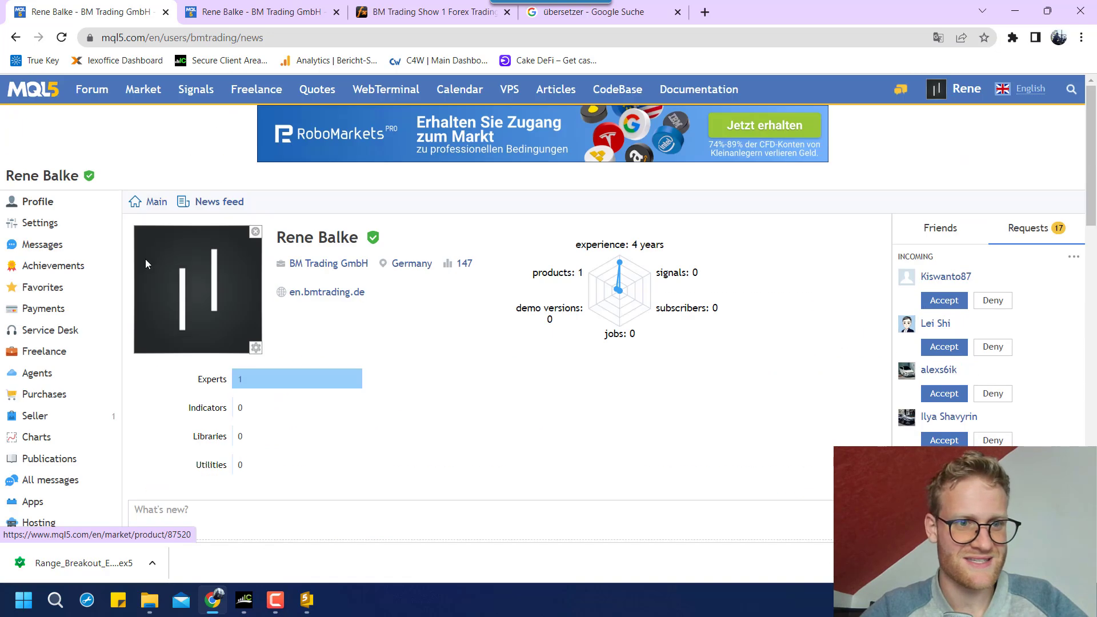
- Open the Range Breakout EA product page from the Seller page in a new tab
click(37, 418)
scroll(197, 286, down, 1)
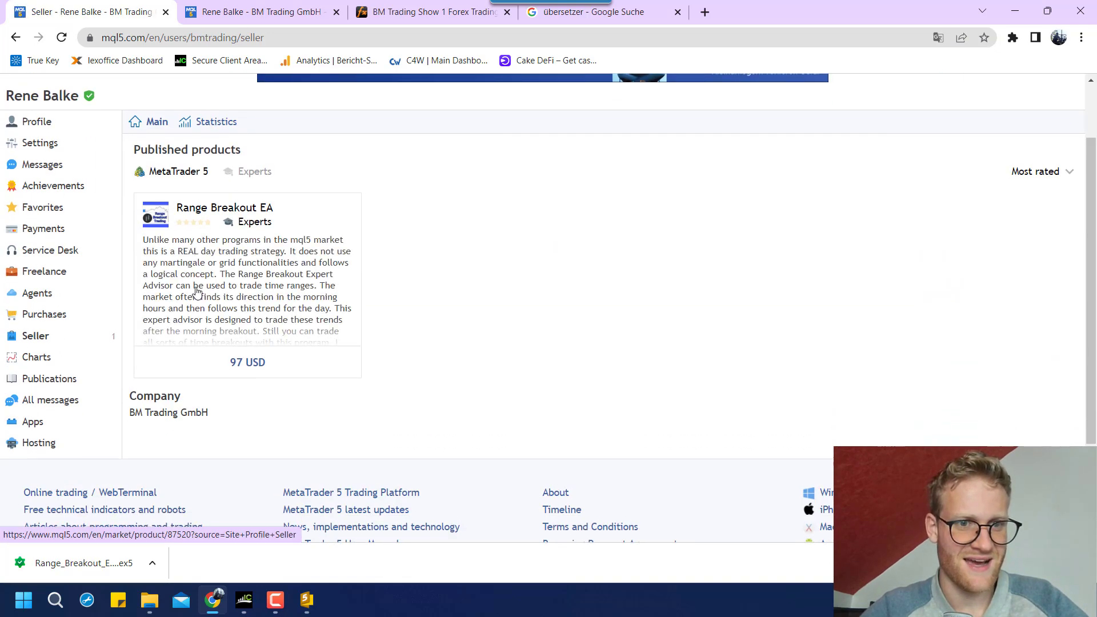
right_click(201, 264)
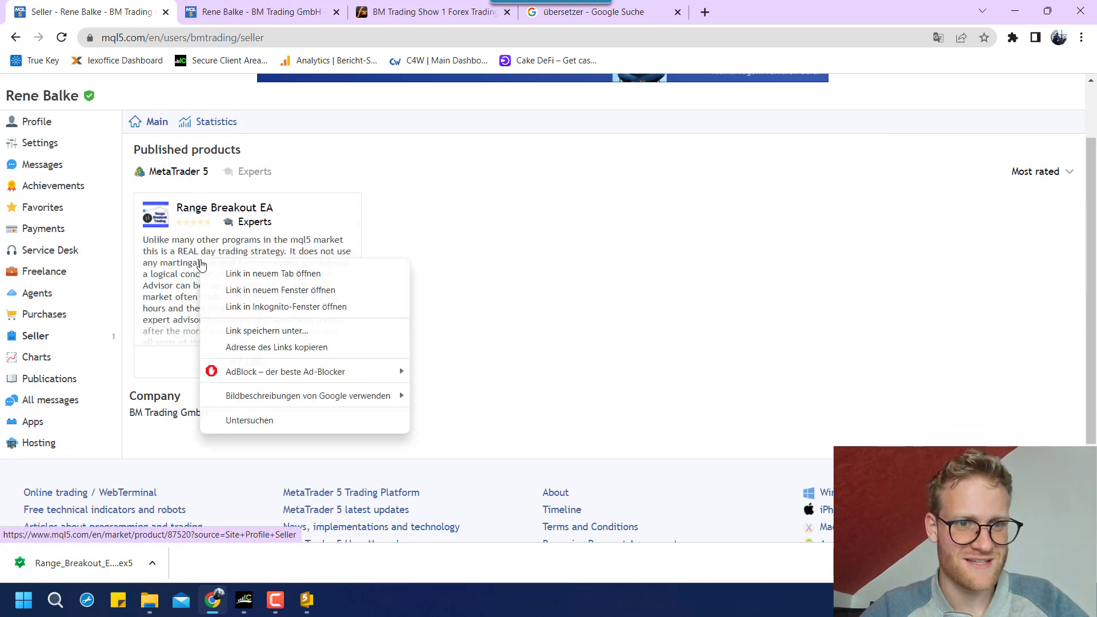
click(256, 275)
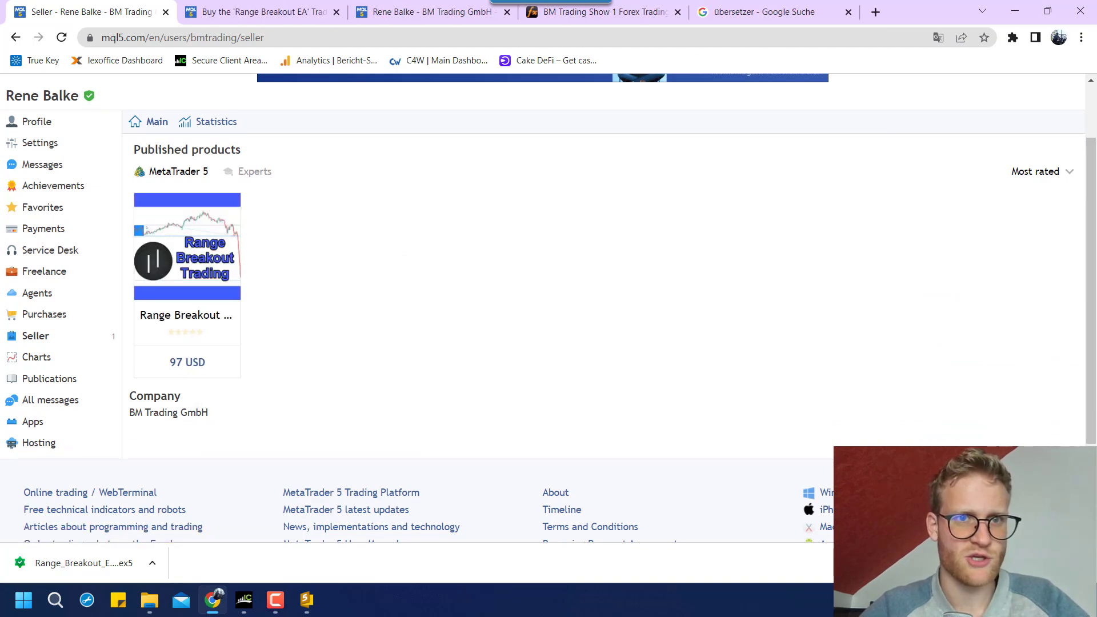
click(236, 4)
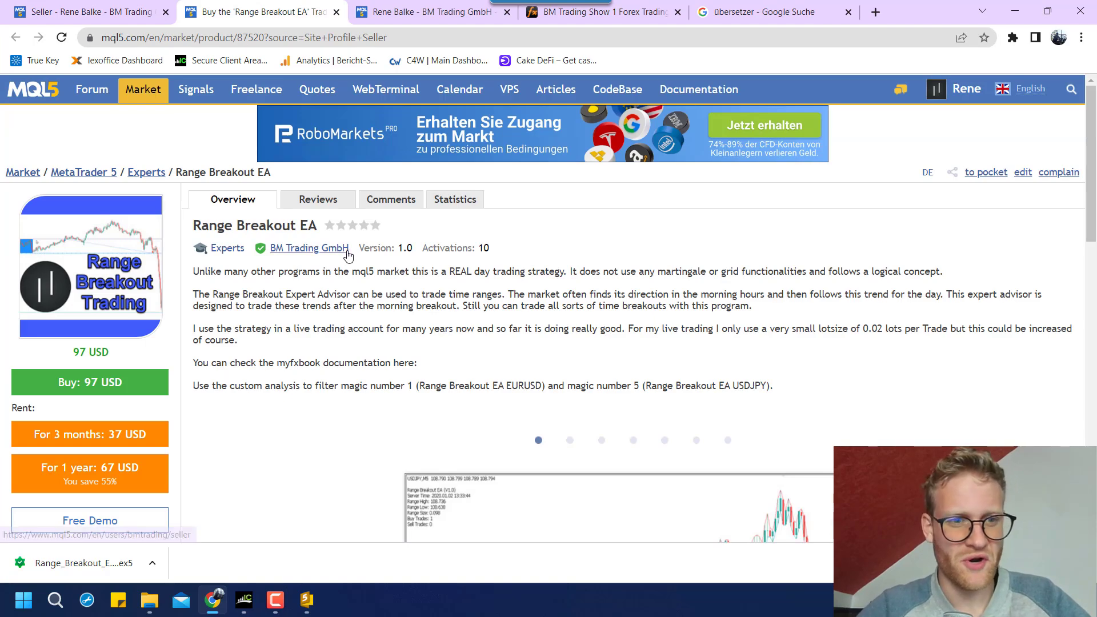
- Step forward through the screenshots: balance curve, statistics table, scatter plot and myfxbook growth chart
scroll(351, 254, down, 1)
scroll(348, 255, down, 10)
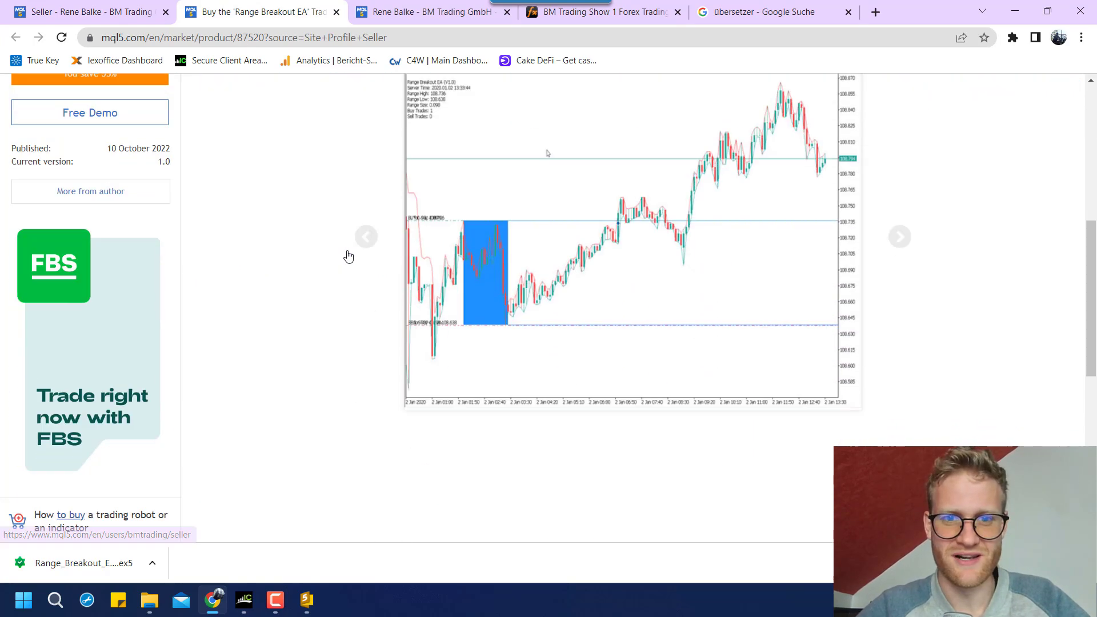
scroll(348, 255, up, 5)
scroll(349, 255, up, 5)
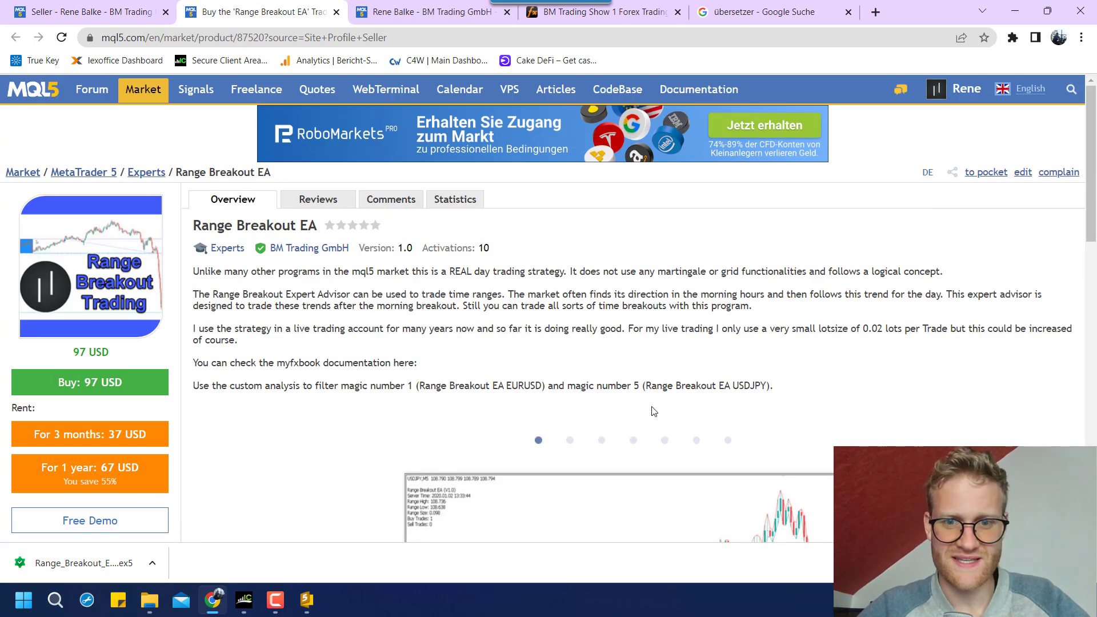
scroll(463, 384, down, 4)
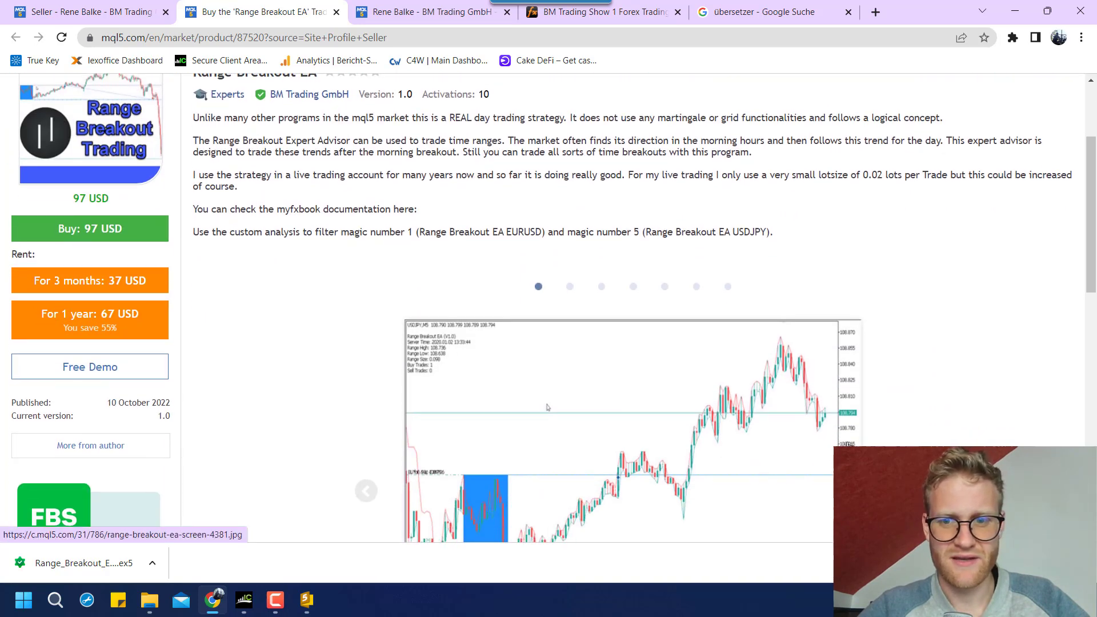
click(898, 417)
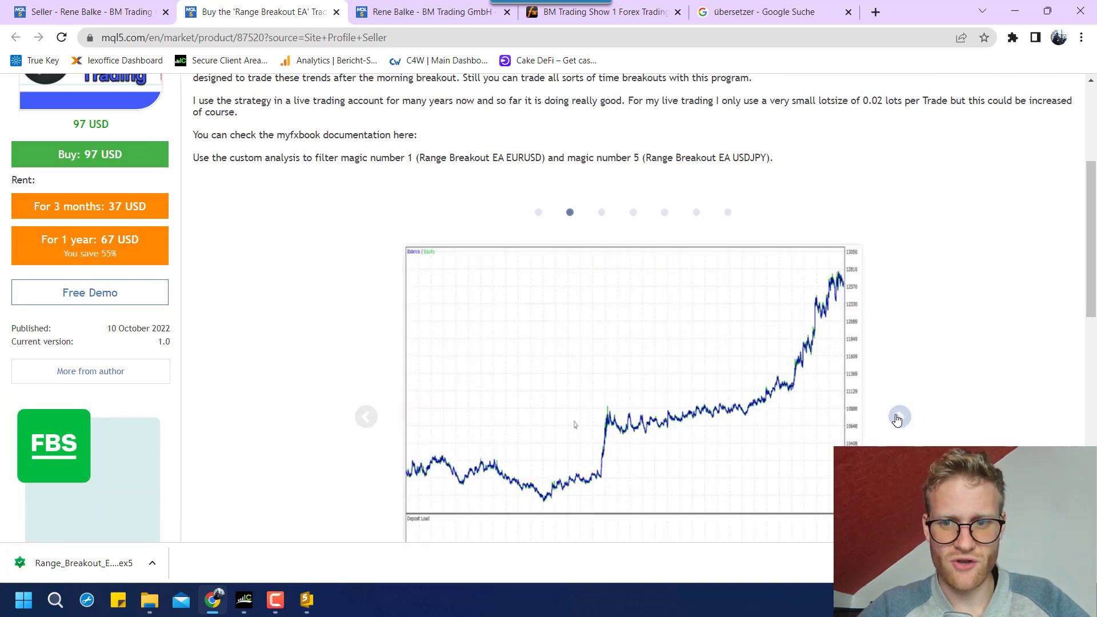
scroll(891, 400, down, 1)
click(903, 341)
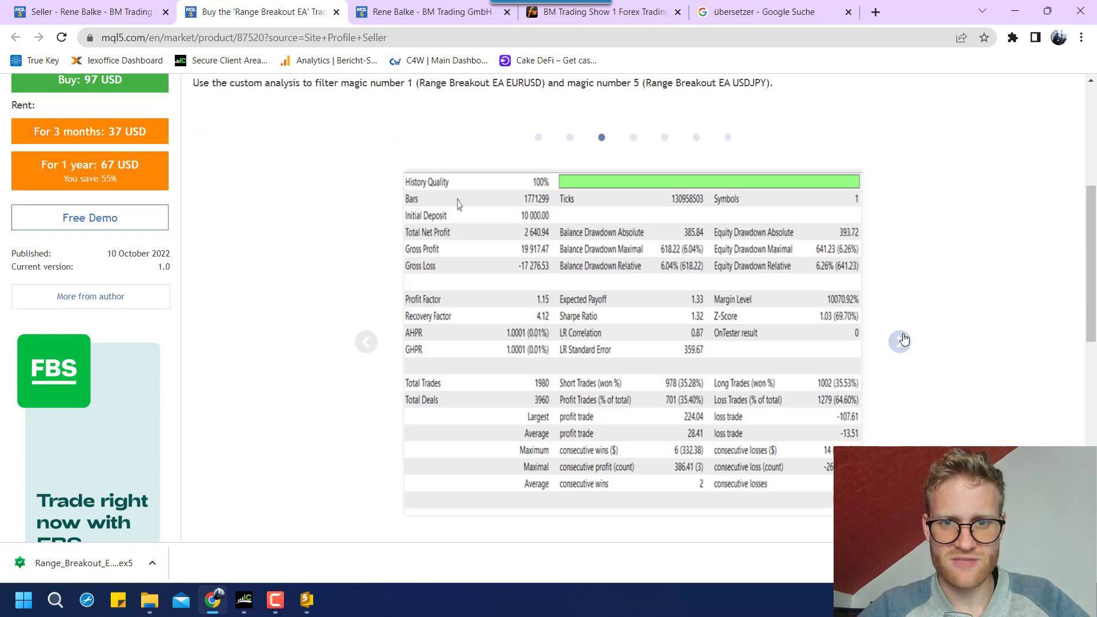
click(902, 341)
click(901, 341)
click(902, 341)
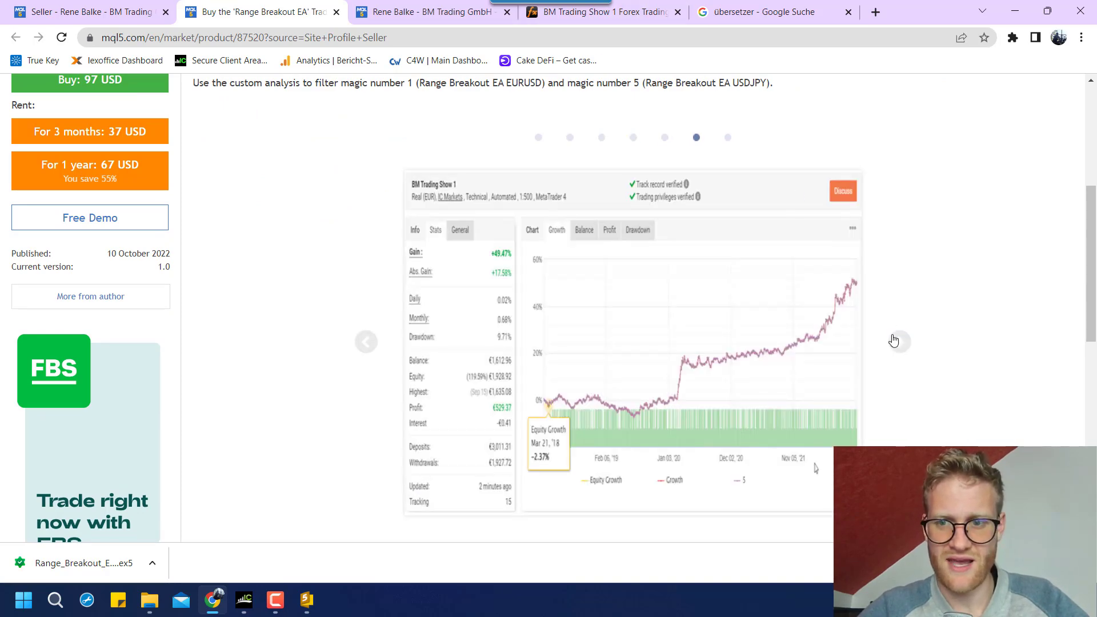
click(901, 345)
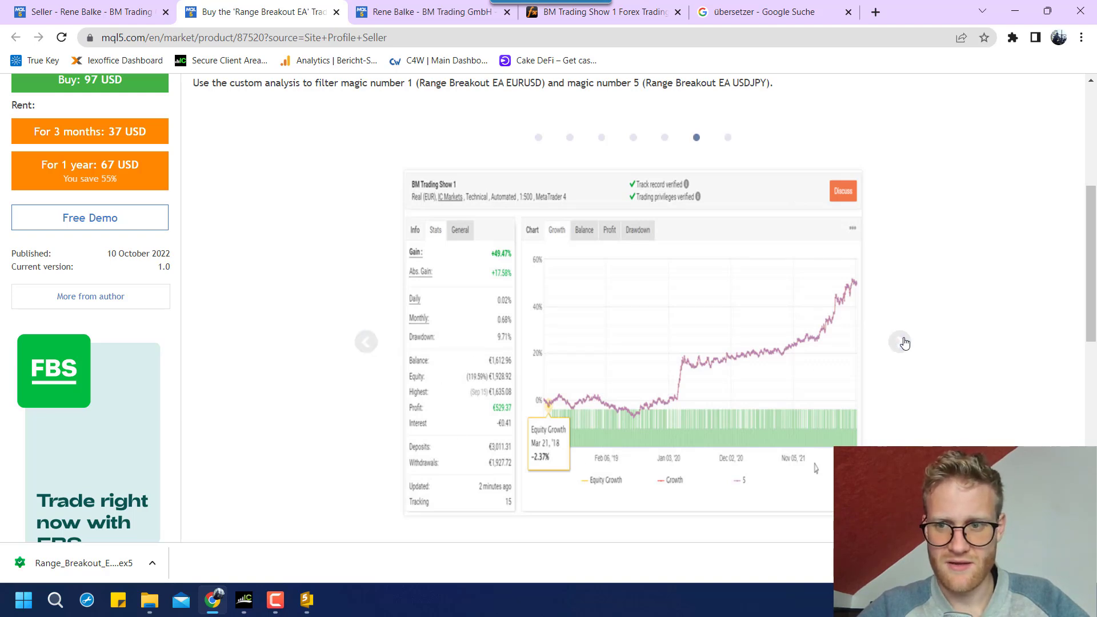
- Move back to the profit scatter plots, then forward again to the final growth chart
click(367, 341)
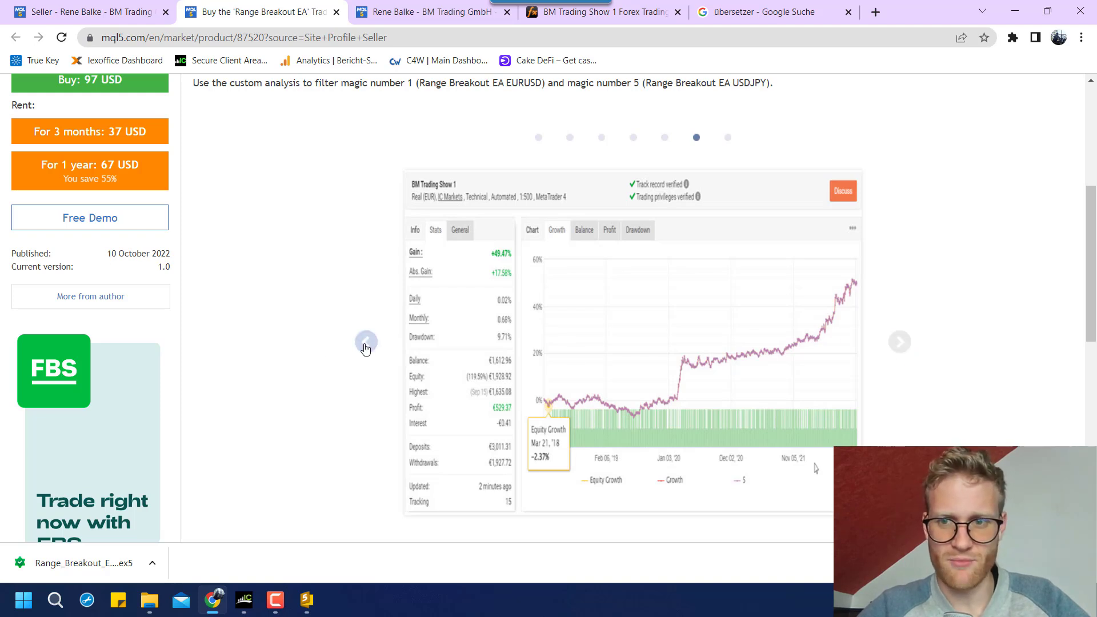
click(366, 341)
double_click(909, 341)
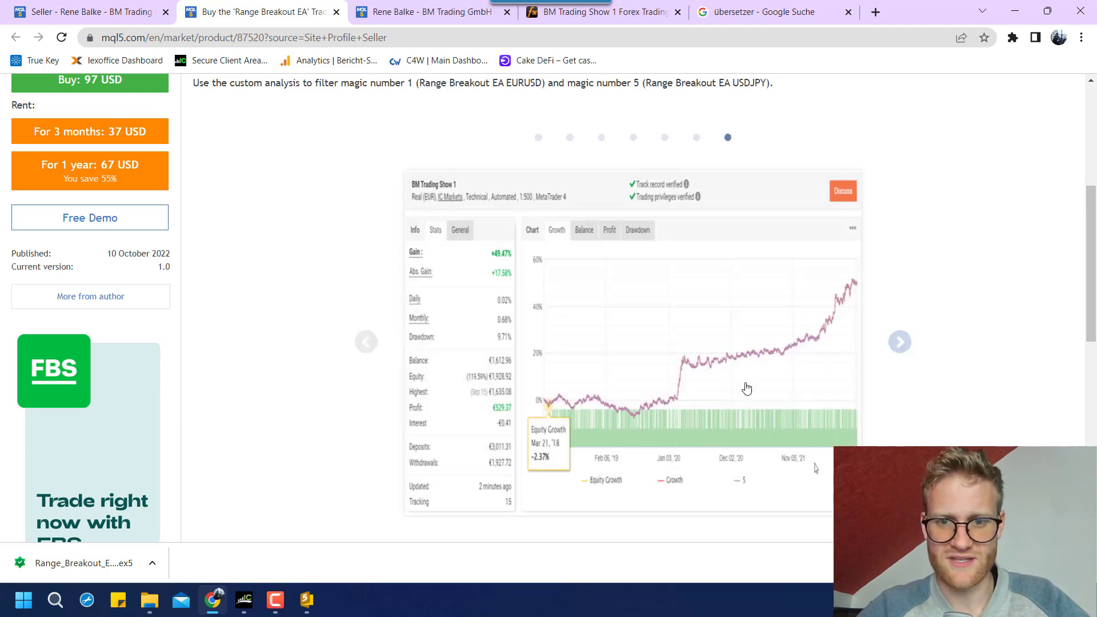
click(366, 341)
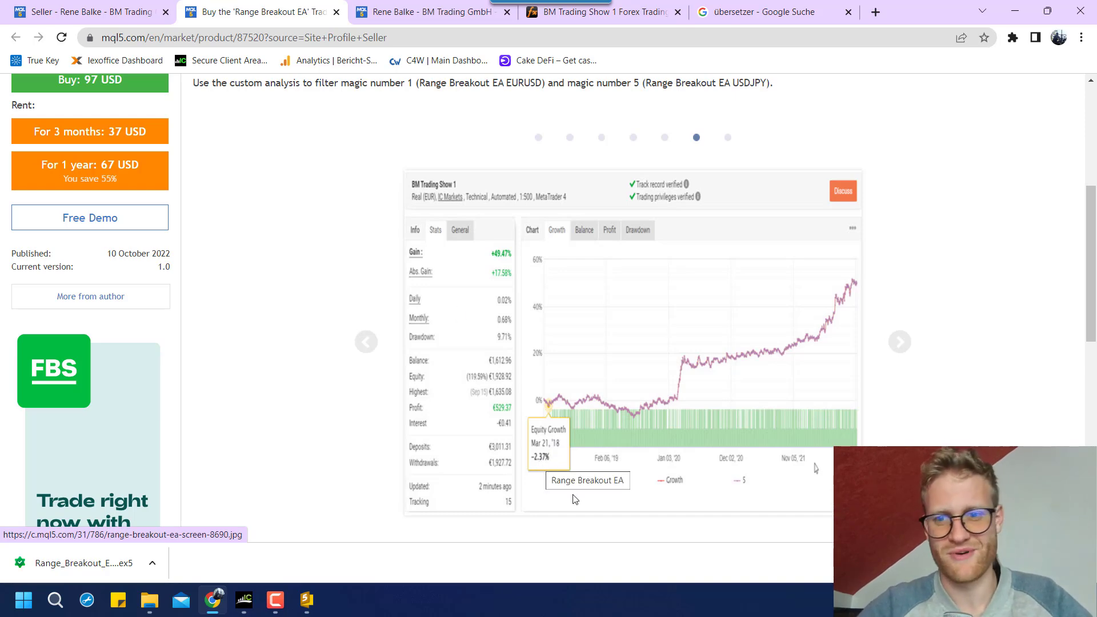
scroll(874, 350, up, 2)
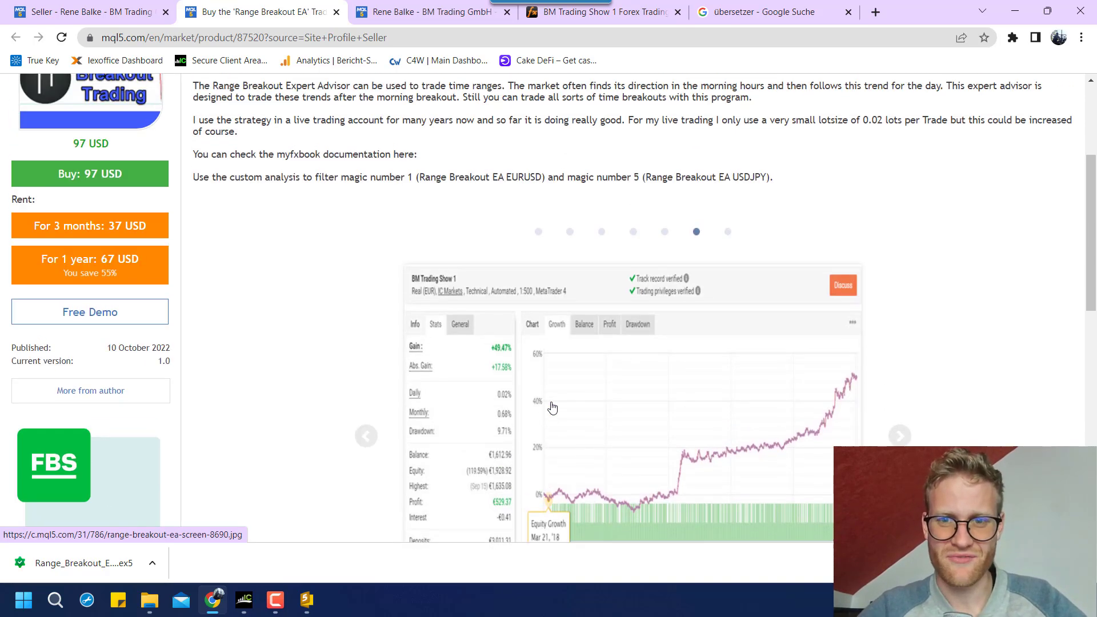
scroll(874, 350, down, 2)
click(900, 350)
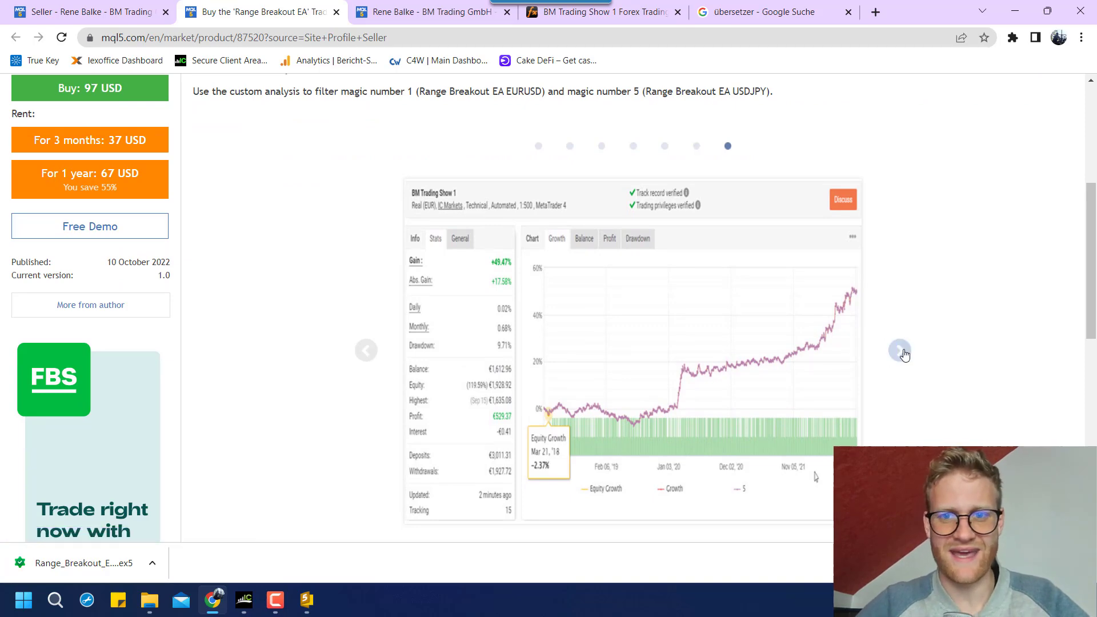
scroll(571, 269, up, 5)
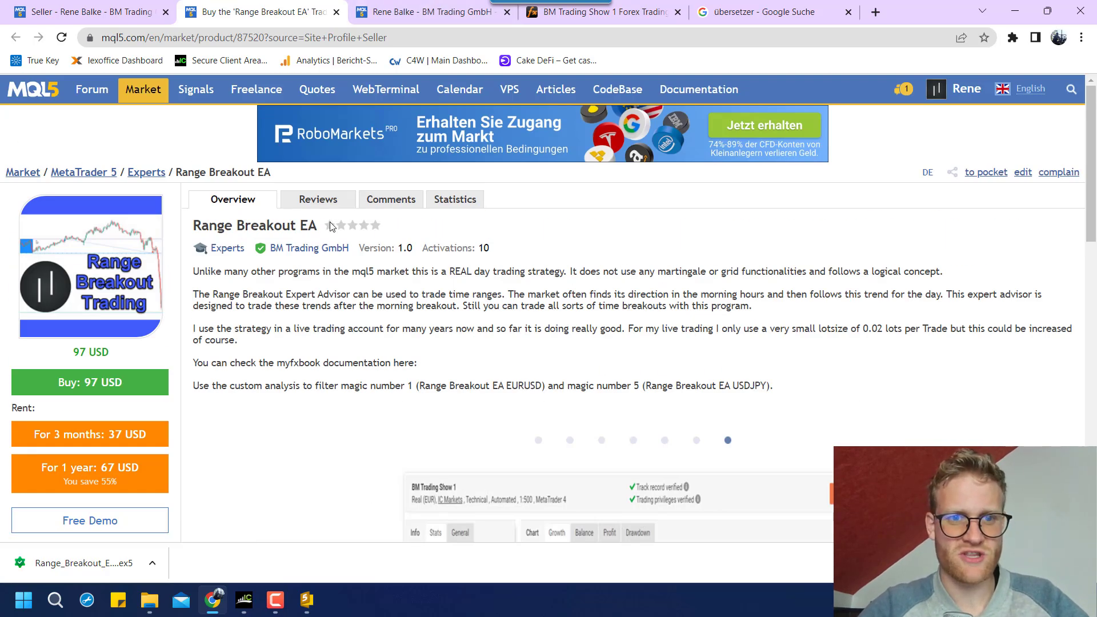
click(318, 201)
click(400, 203)
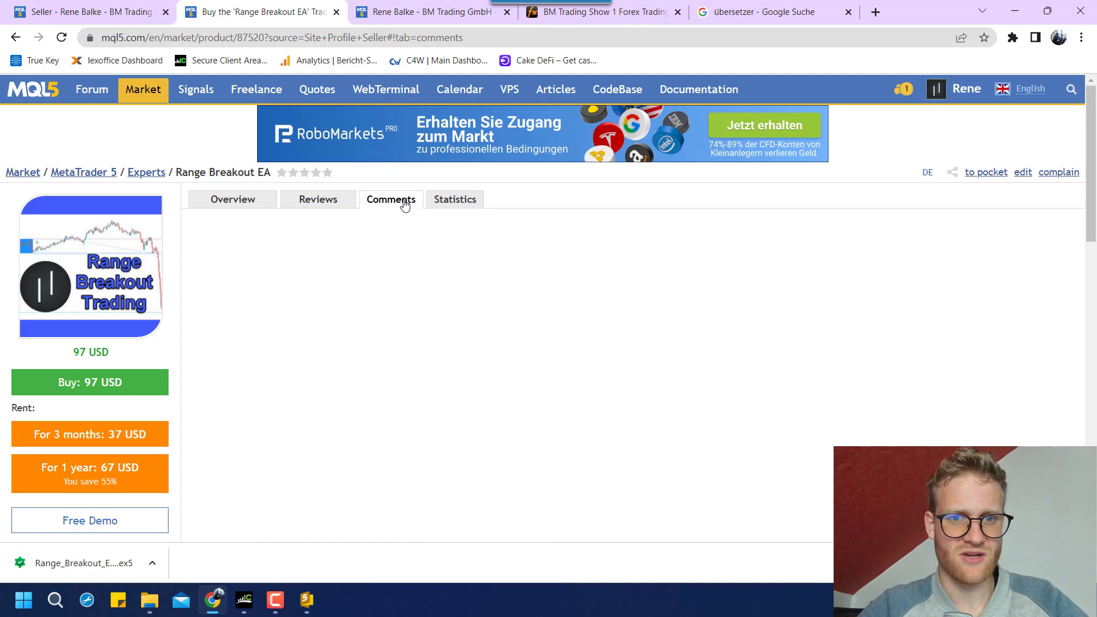
click(472, 210)
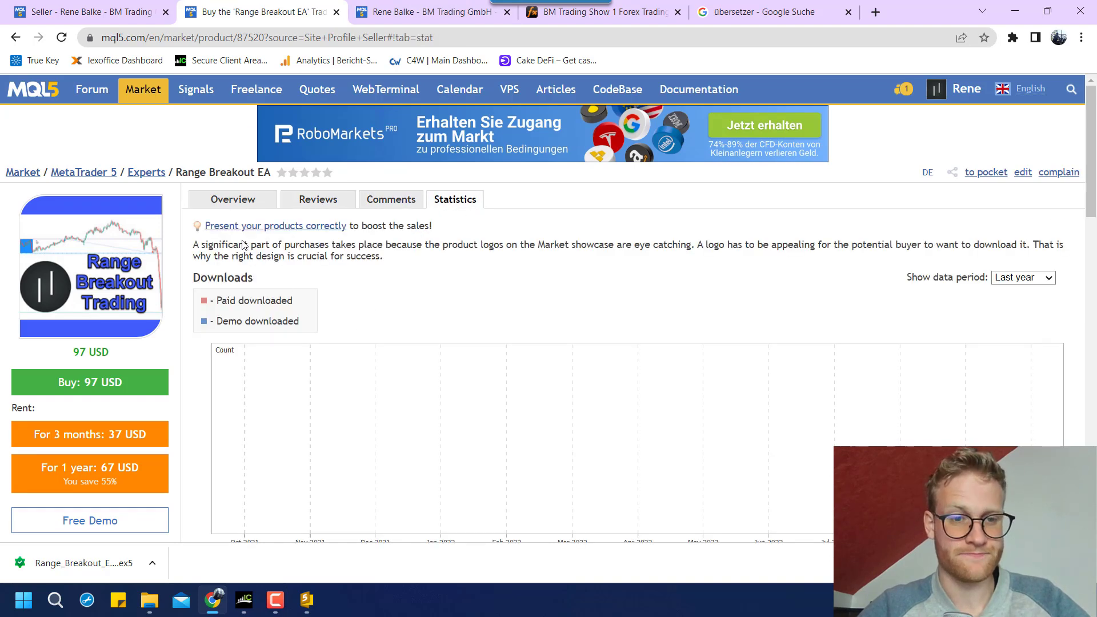
scroll(388, 323, down, 3)
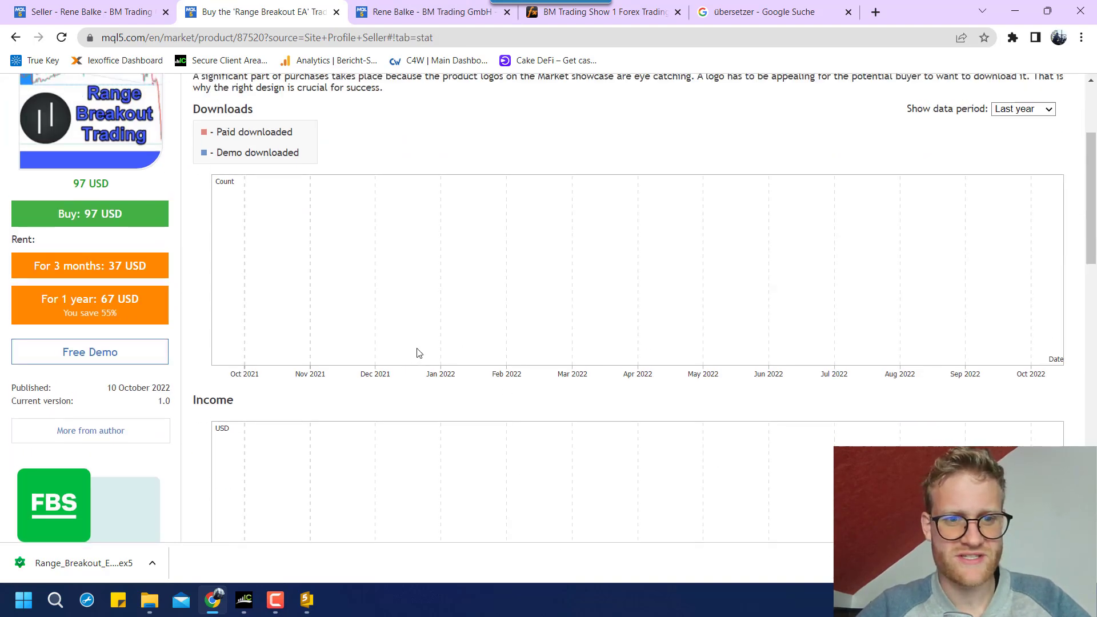
scroll(417, 351, down, 5)
scroll(417, 352, up, 6)
scroll(417, 352, down, 11)
scroll(400, 343, up, 13)
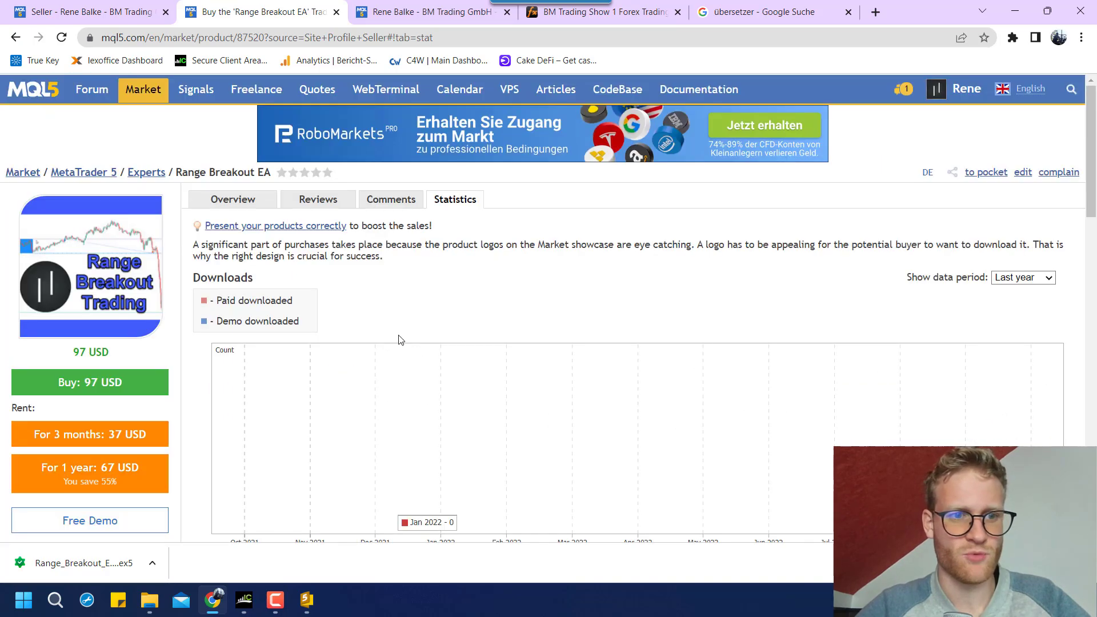
scroll(279, 303, down, 1)
scroll(281, 306, up, 1)
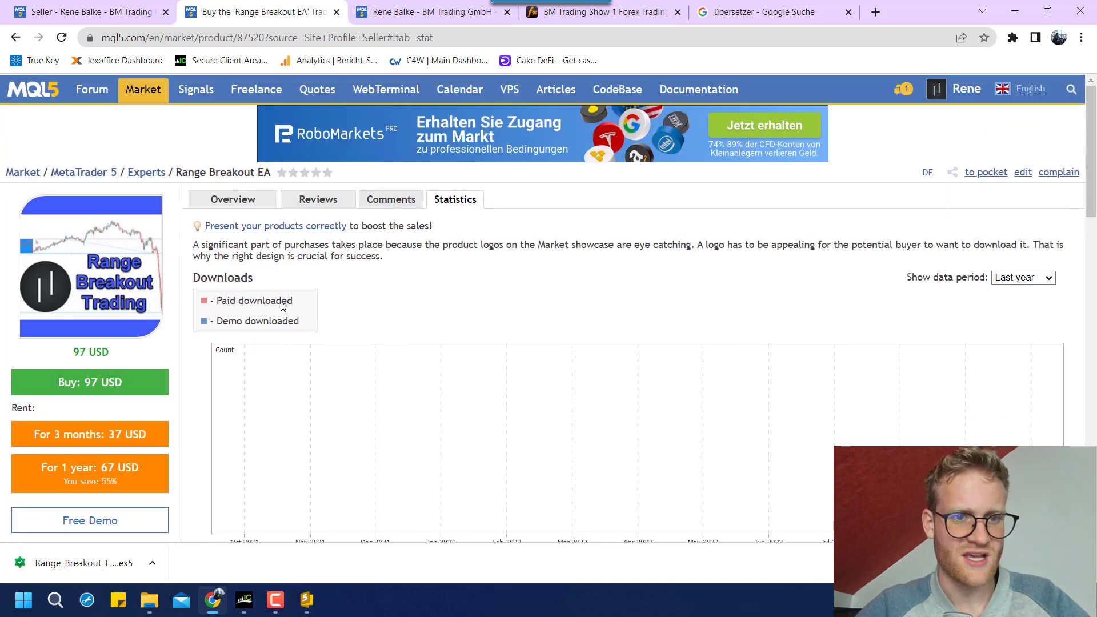
click(232, 199)
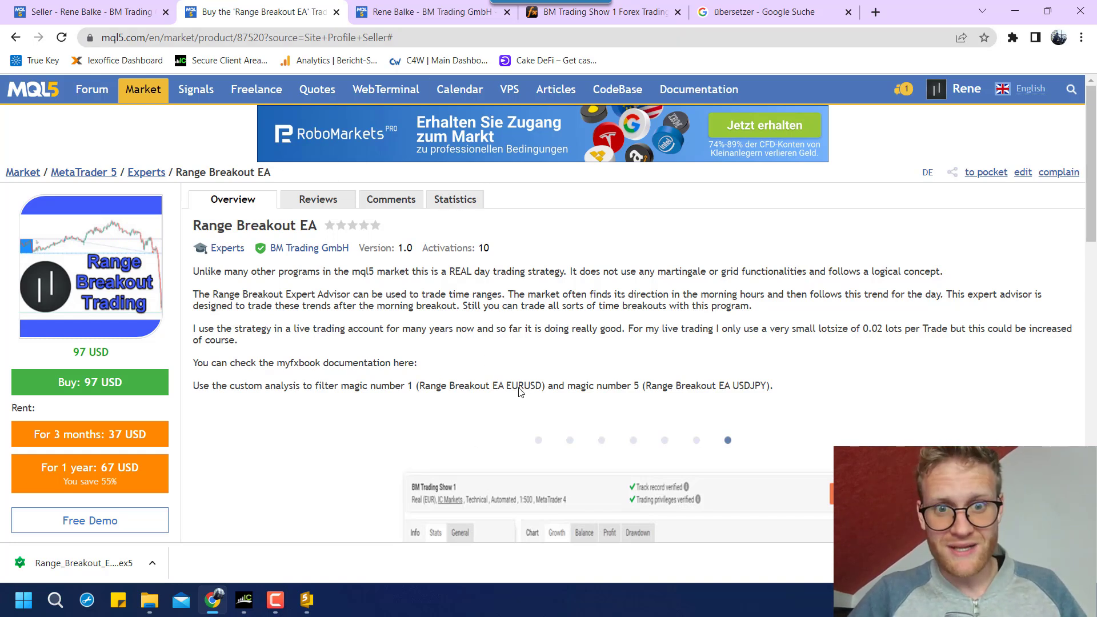
triple_click(476, 374)
drag(379, 310, 247, 346)
click(195, 295)
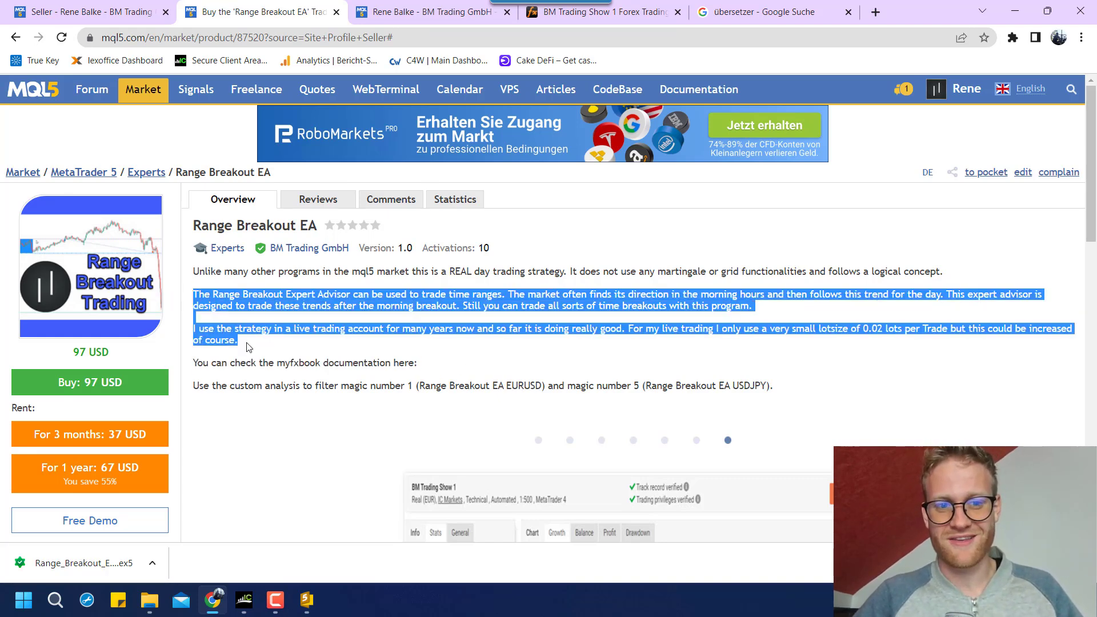
click(247, 346)
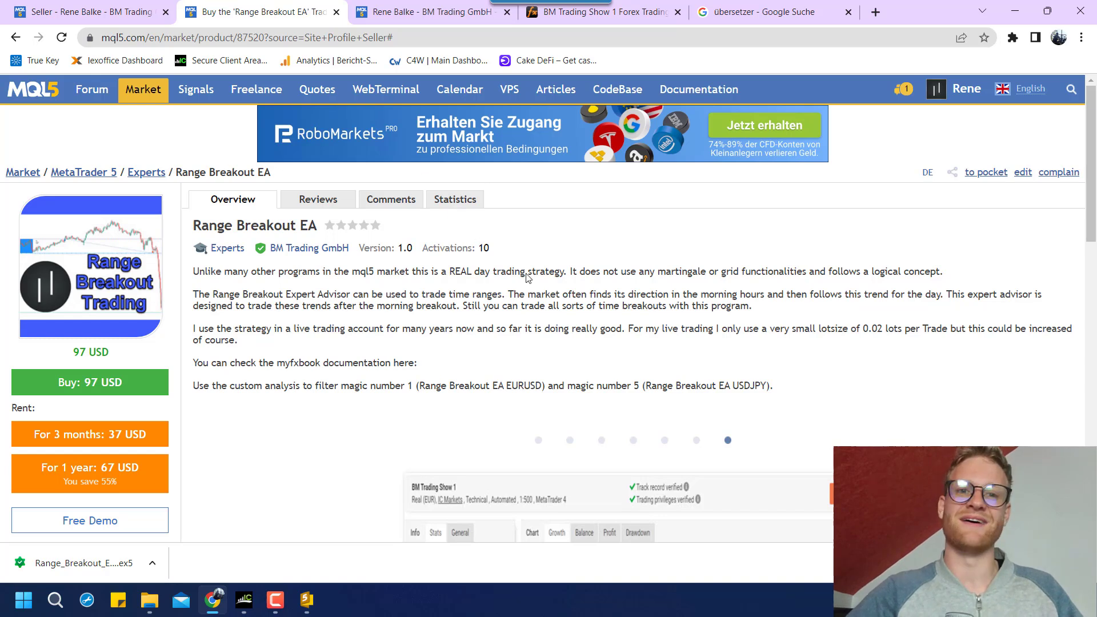
drag(195, 293, 242, 309)
click(241, 309)
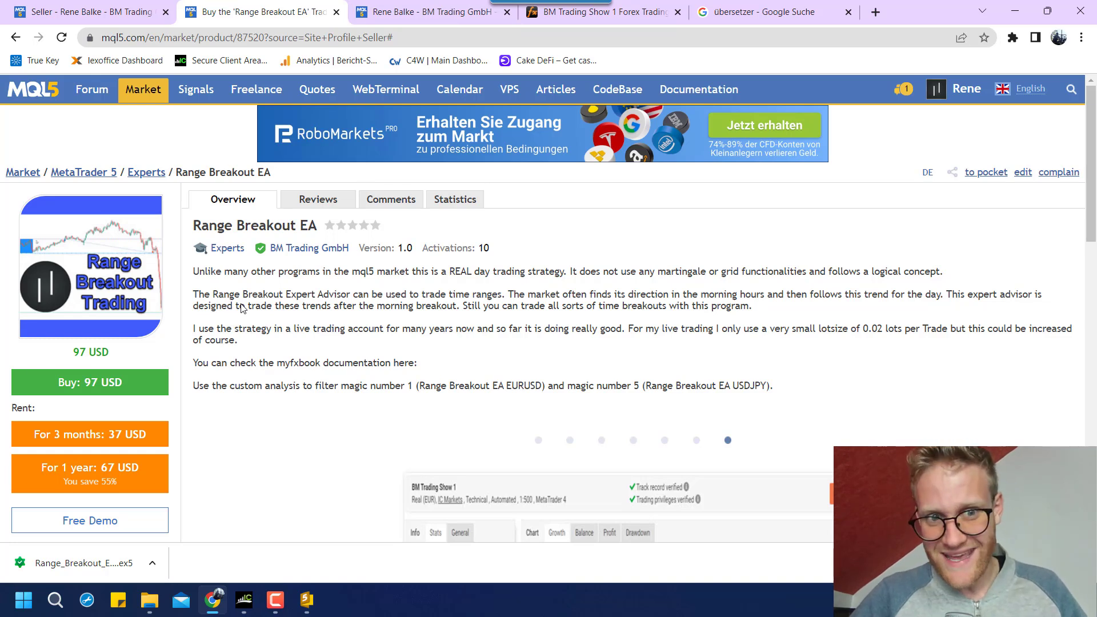